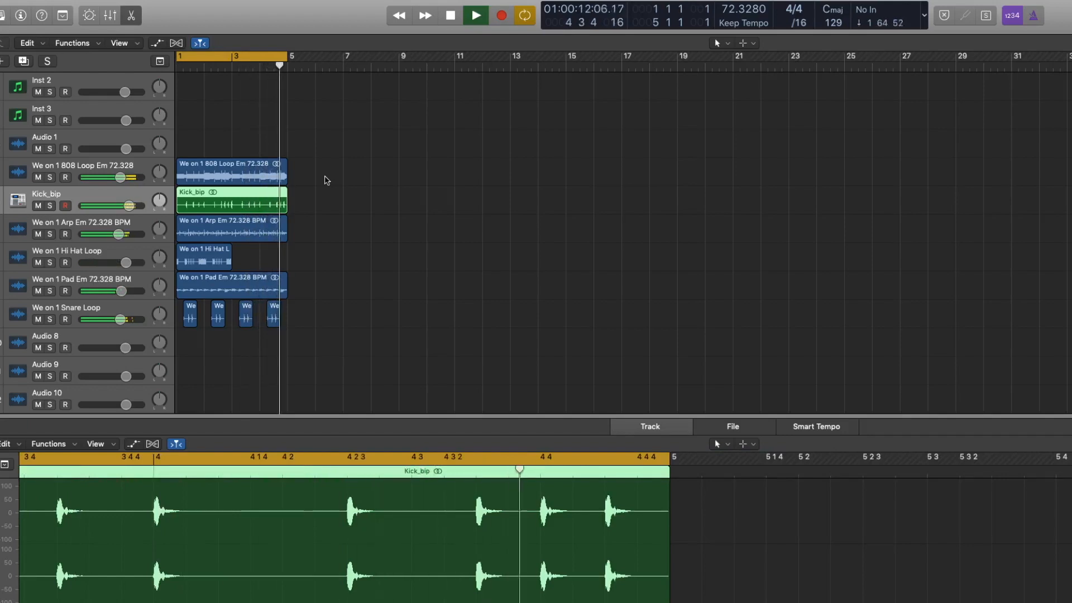
# Stop playback and return the playhead to the start of the project.
pyautogui.press('space')
pyautogui.press('Return')
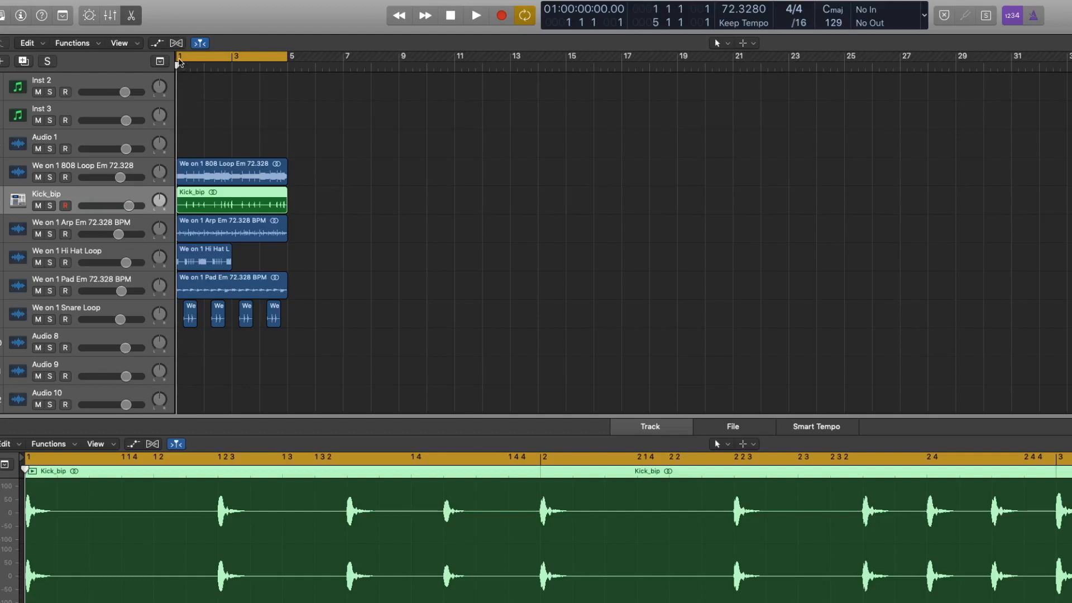
pyautogui.hscroll(1, 180, 61)
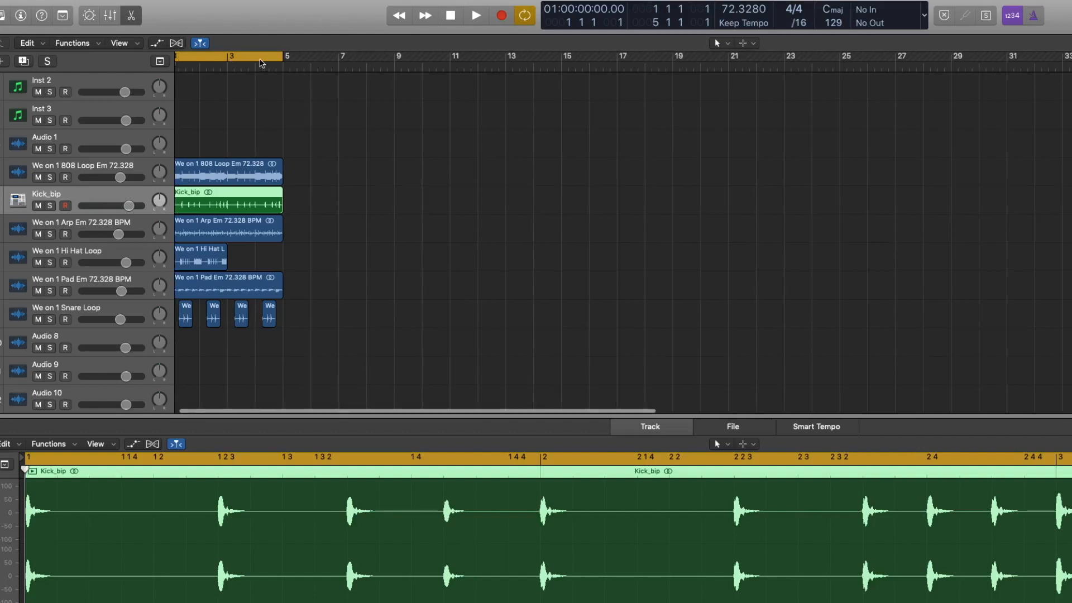
pyautogui.hscroll(-2, 270, 139)
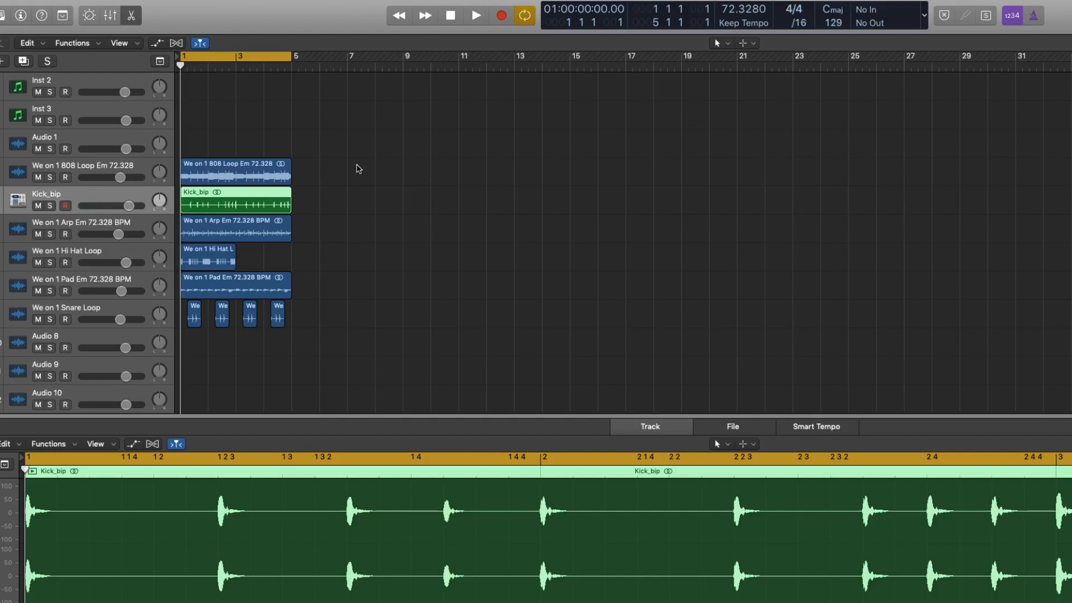
# Repeat all the loop regions along the timeline with 8 copies.
pyautogui.rightClick(213, 168)
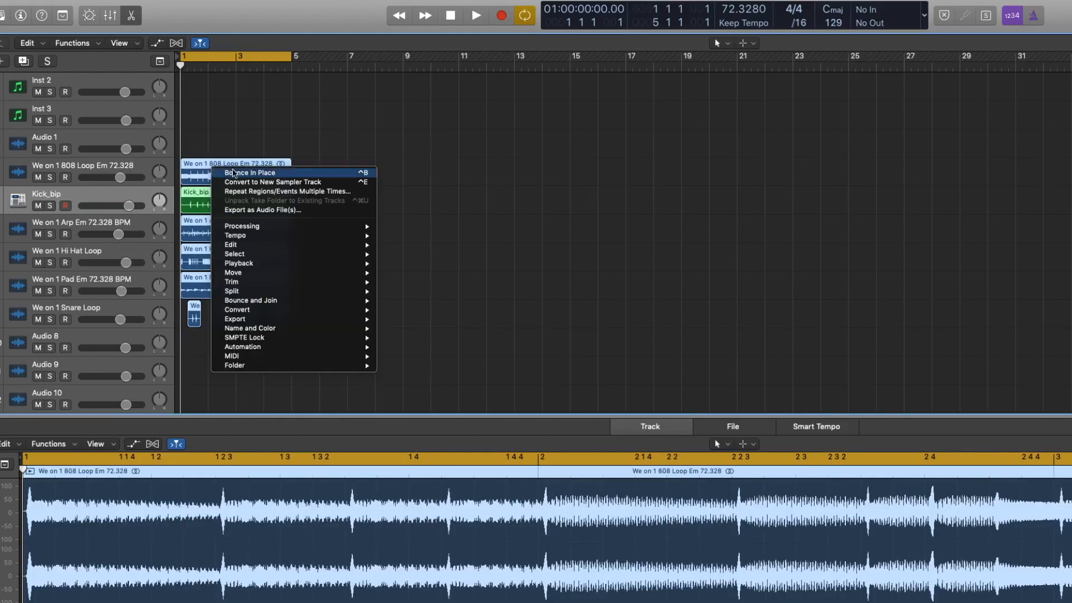
pyautogui.click(283, 191)
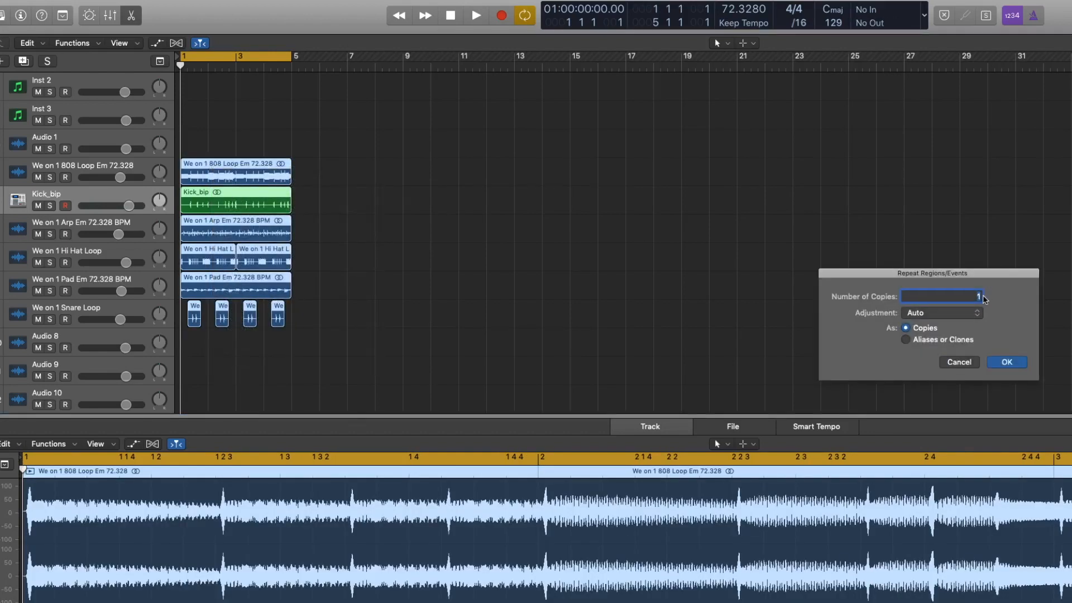
pyautogui.write('8')
pyautogui.press('Return')
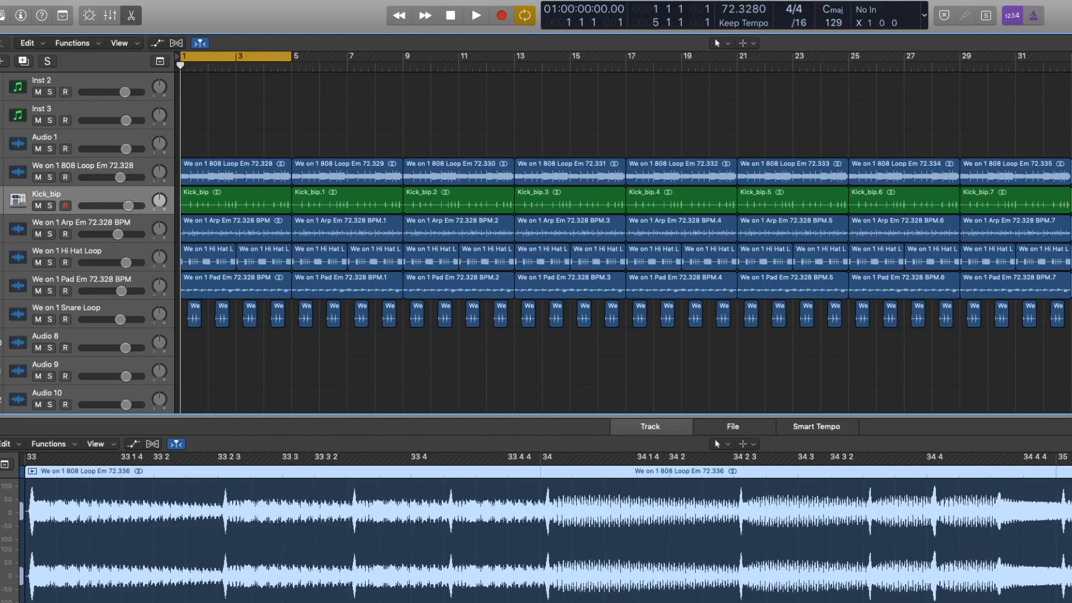
# Move the playhead to the end of the arrangement and turn off Cycle mode.
pyautogui.hotkey('alt', 'Return')
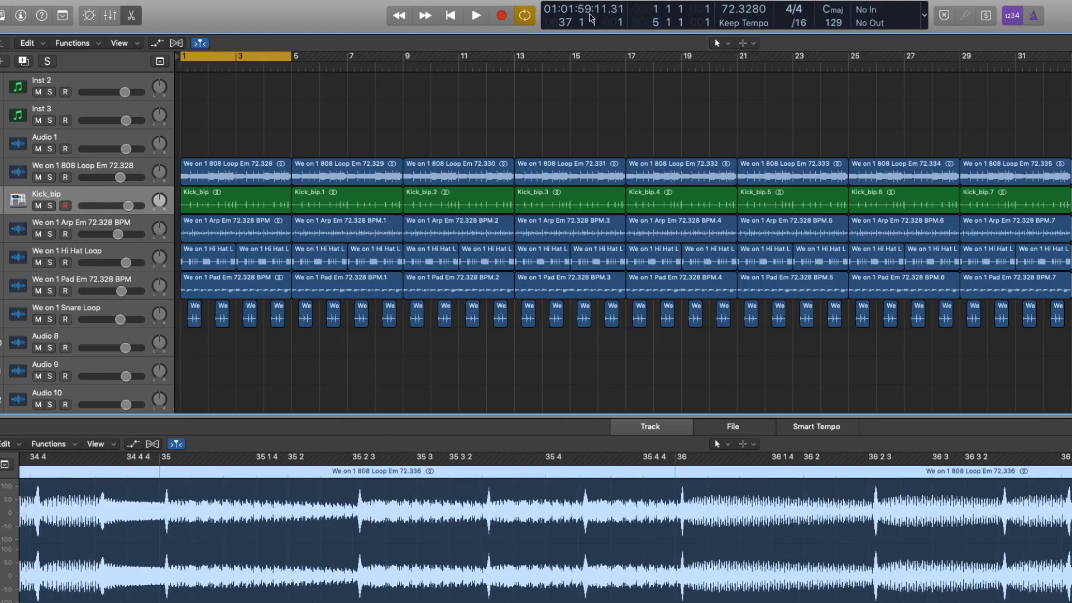
pyautogui.press('c')
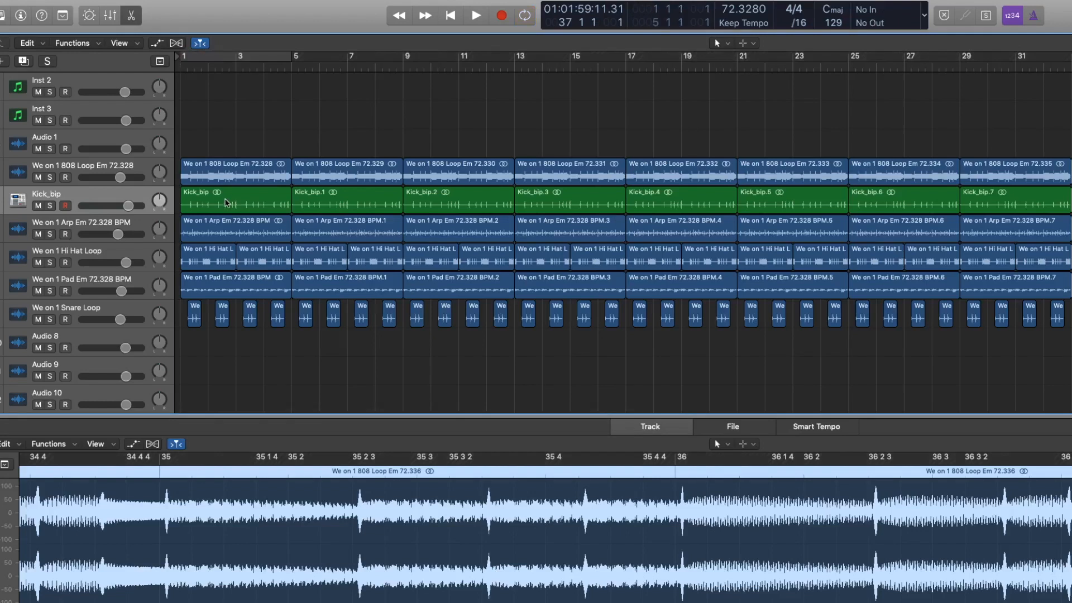
# Delete the first Kick_bip region and the first 808 Loop region at bar 1.
pyautogui.click(226, 202)
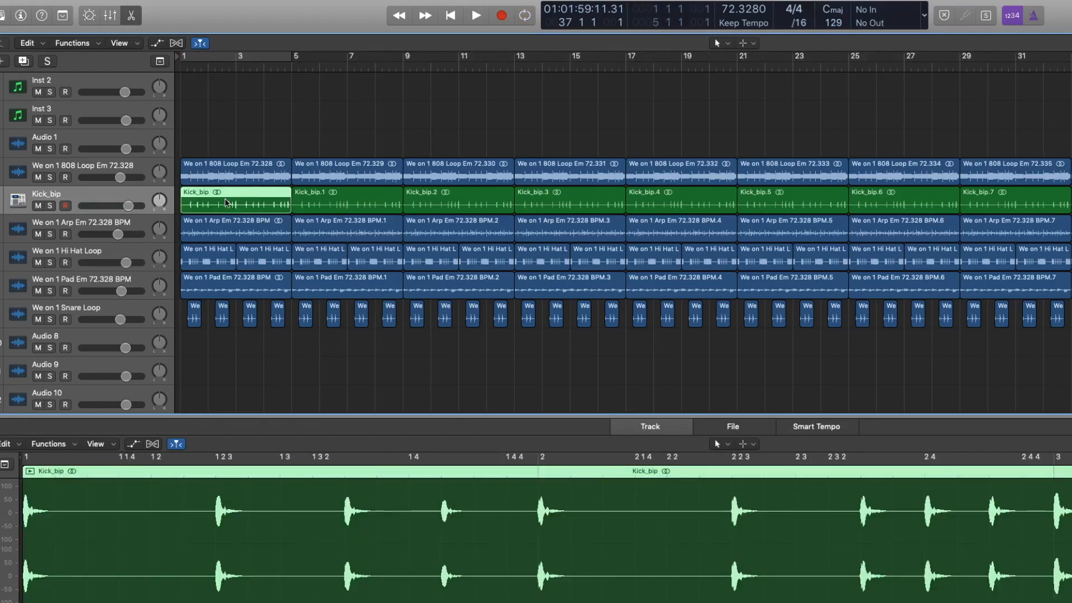
pyautogui.press('.')
pyautogui.press('.')
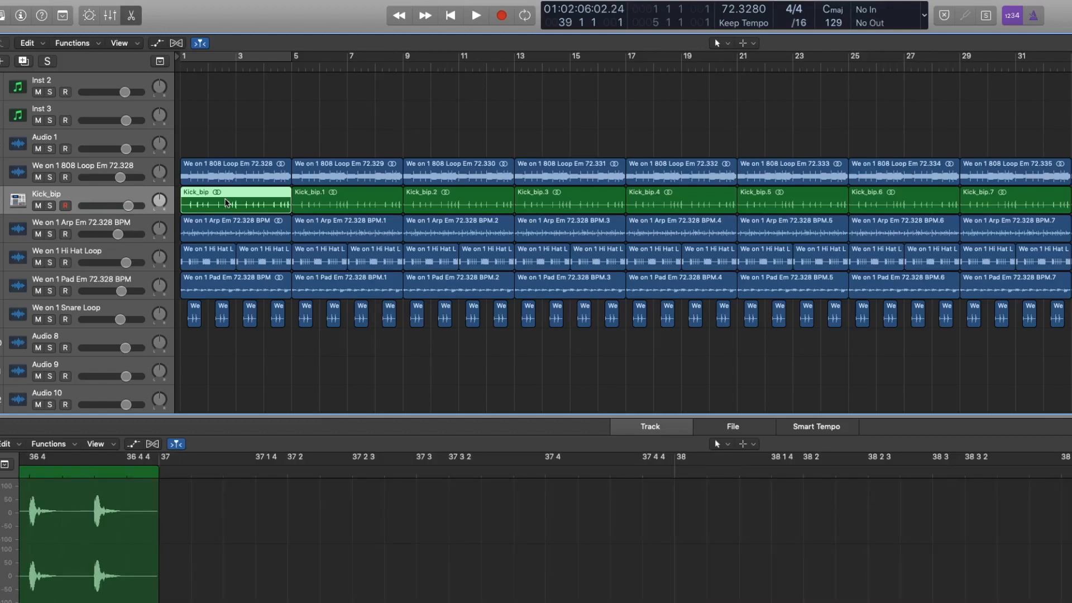
pyautogui.press('Delete')
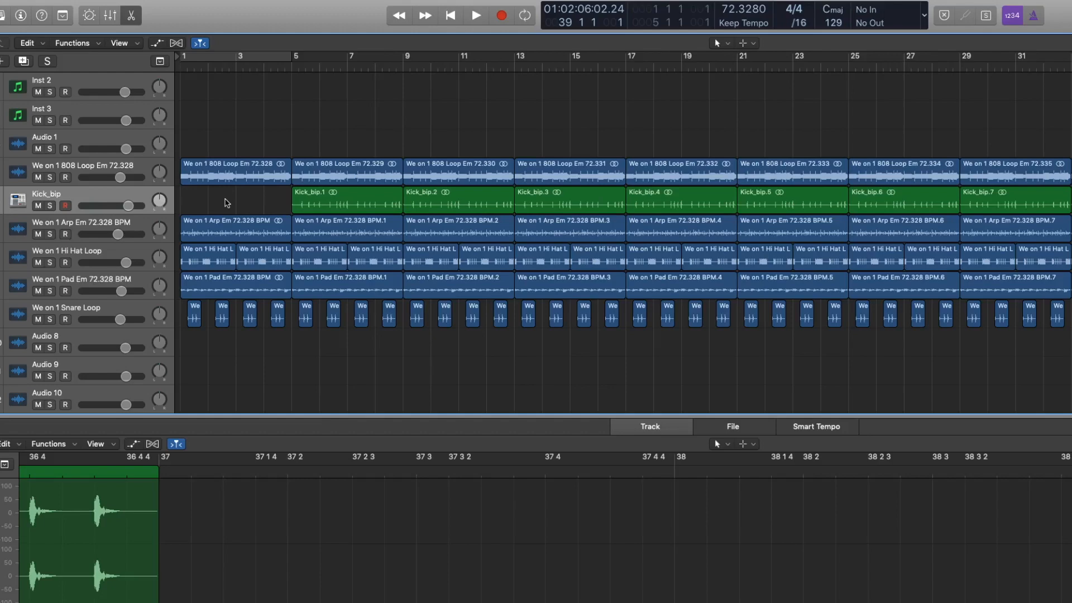
pyautogui.hscroll(-1, 229, 195)
pyautogui.click(237, 178)
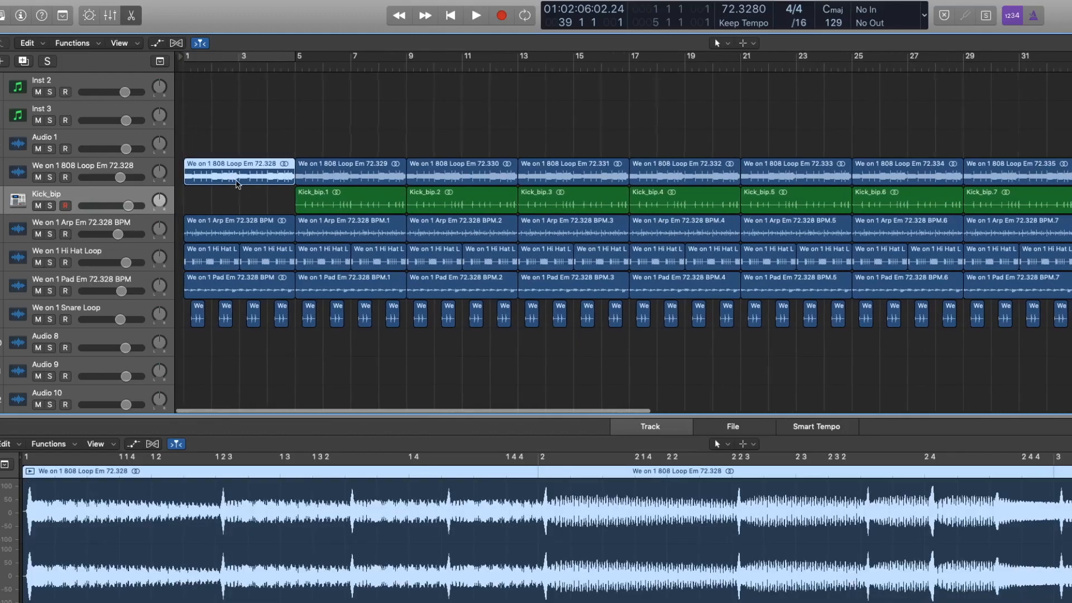
pyautogui.press('Delete')
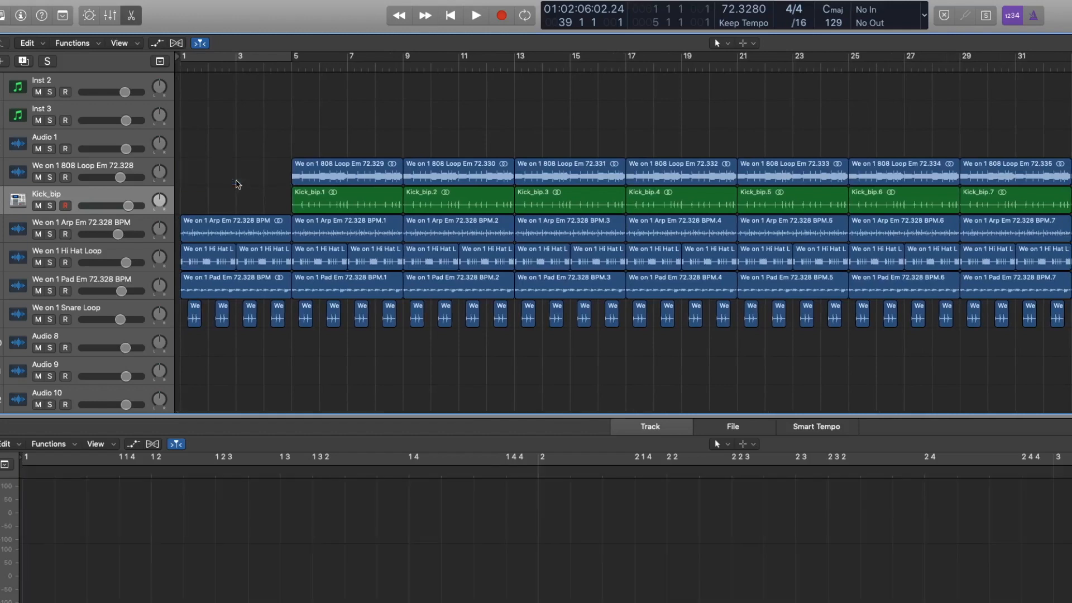
# Delete the first Hi Hat Loop region and the first three Snare Loop regions from the opening bars.
pyautogui.click(217, 260)
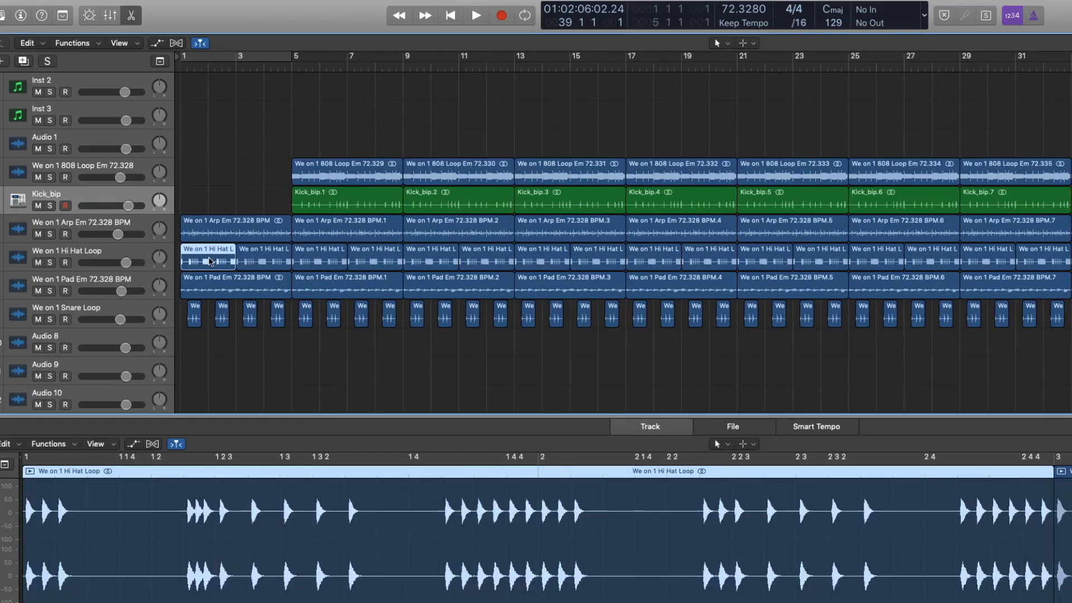
pyautogui.press('Delete')
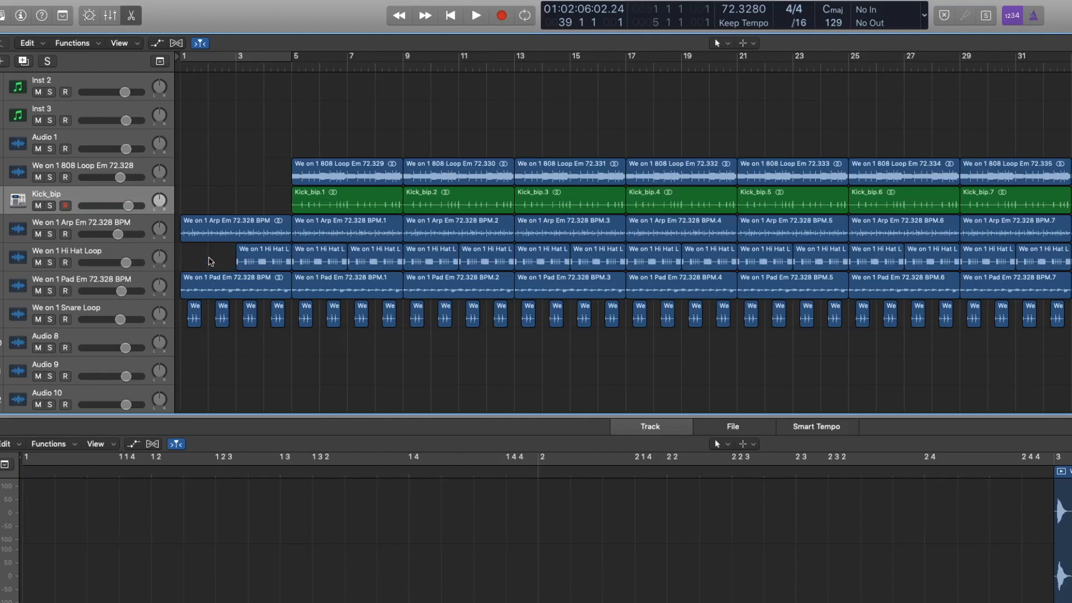
pyautogui.moveTo(190, 341); pyautogui.dragTo(249, 320)
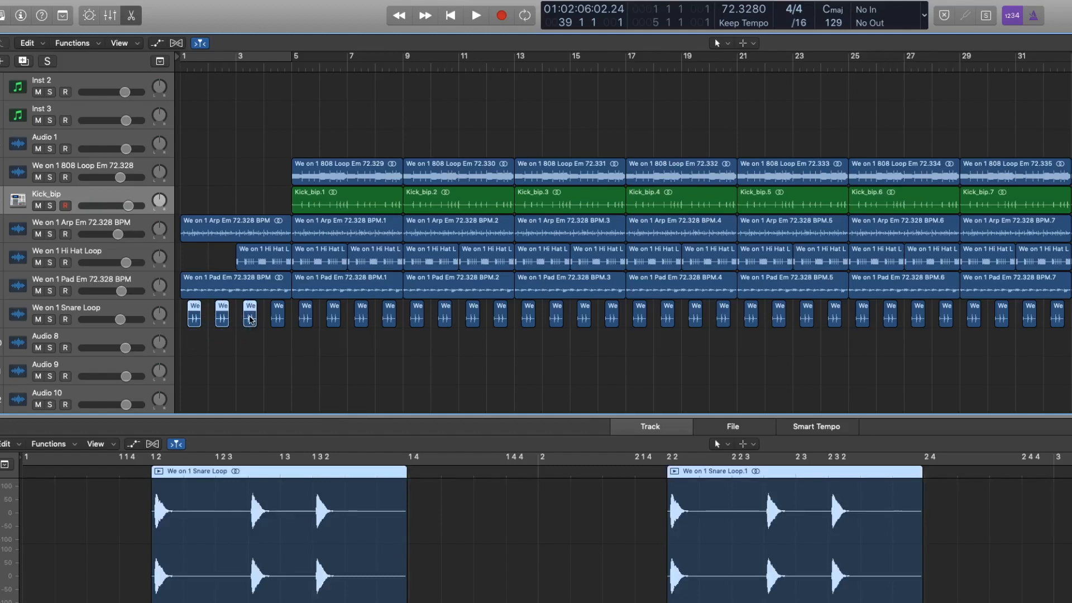
pyautogui.press('Delete')
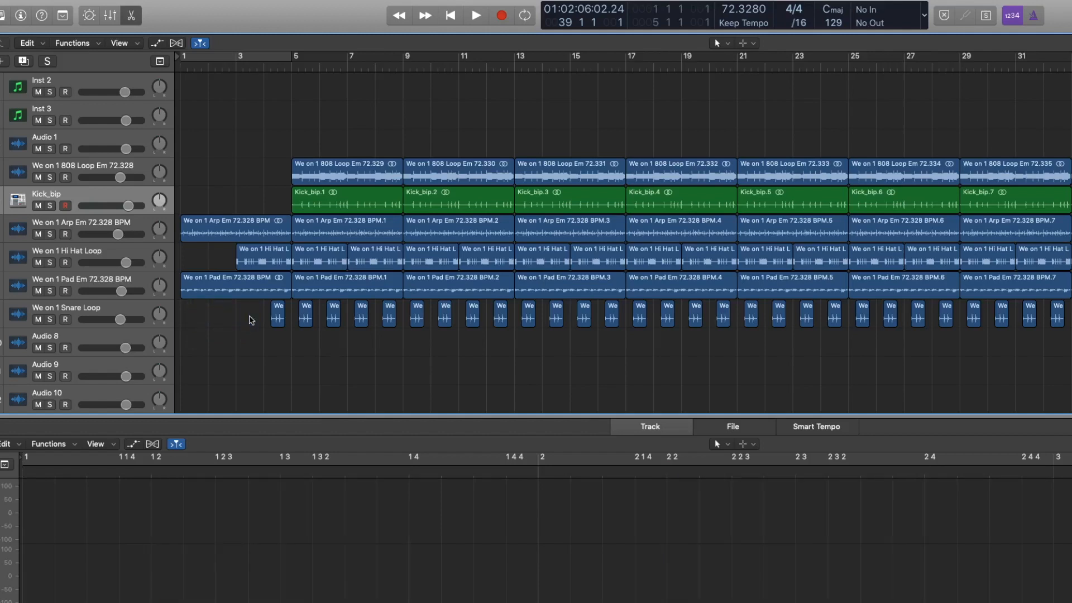
# Play the intro from the start and trim the beginning of the hi-hat region at bar 3 to align with the snare region in bar 4.
pyautogui.press('Return')
pyautogui.press('space')
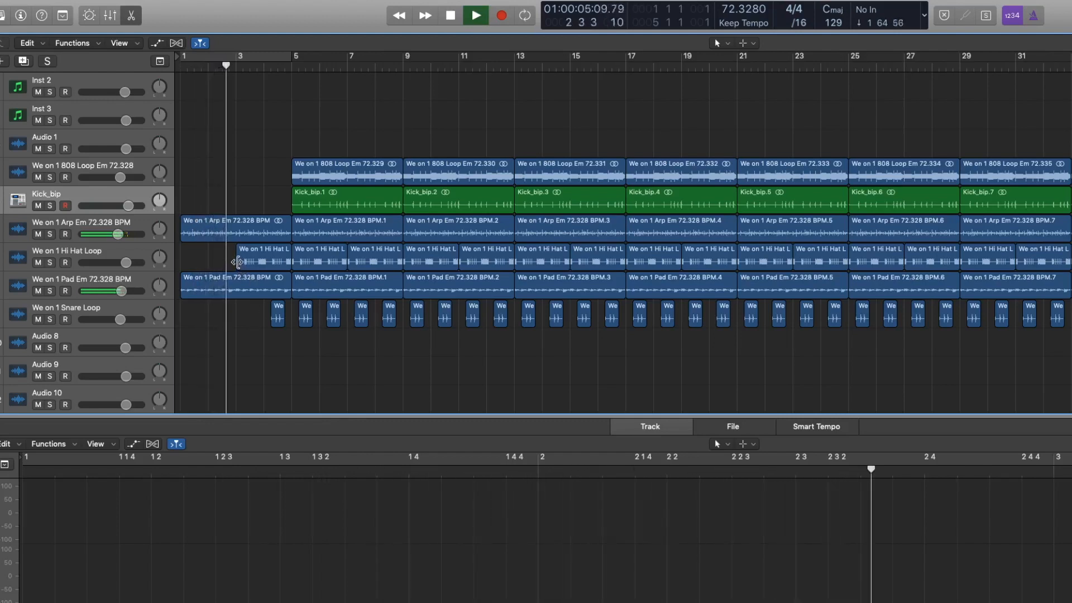
pyautogui.moveTo(237, 262); pyautogui.dragTo(275, 265)
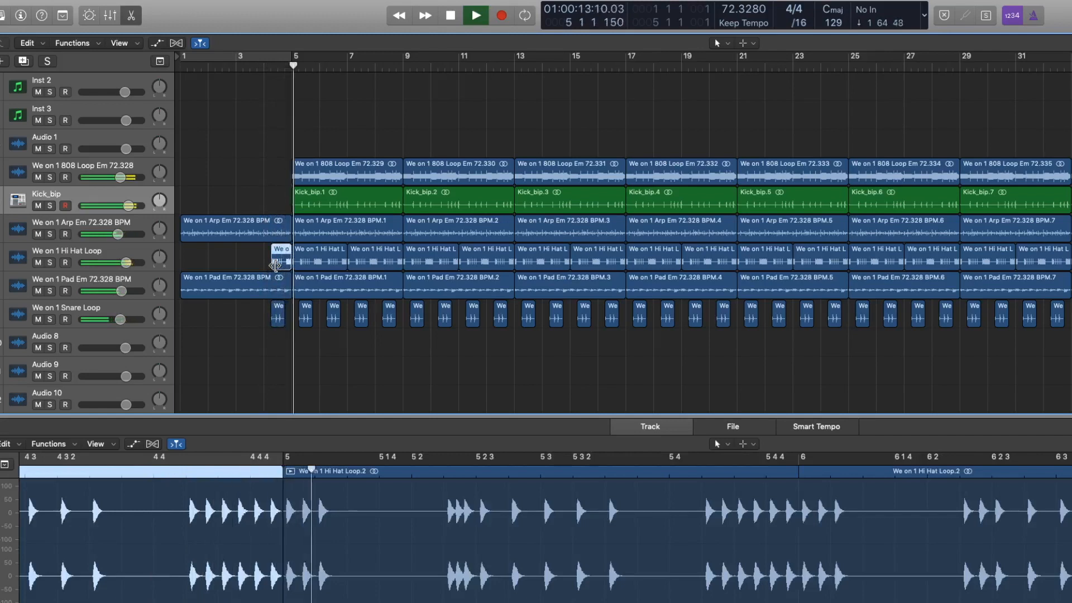
pyautogui.press('space')
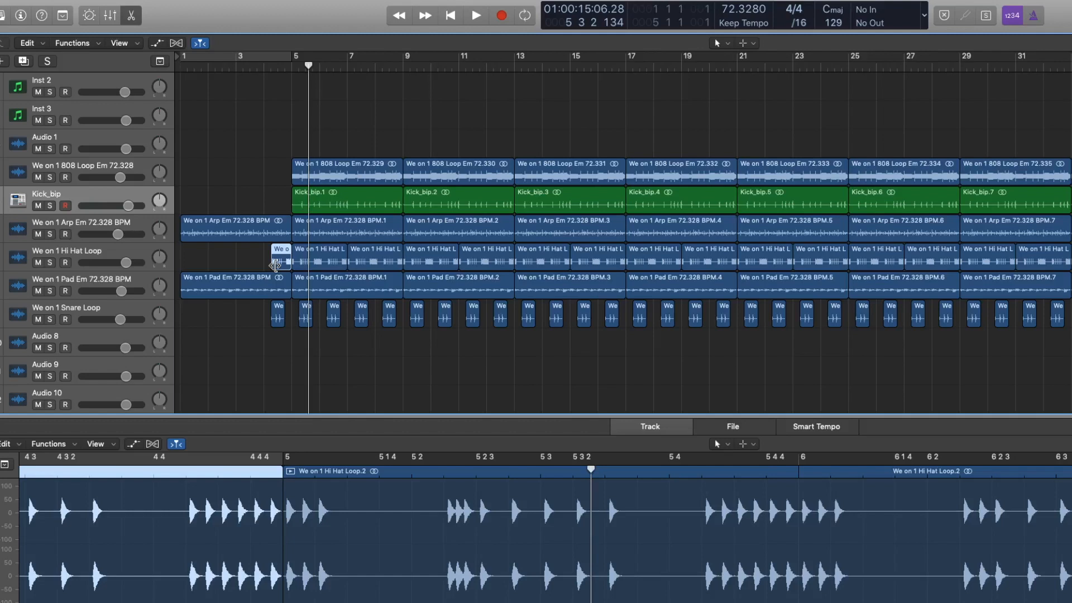
# Listen to the intro again from the start and slightly lower the Hi Hat Loop track's volume.
pyautogui.press('Return')
pyautogui.press('space')
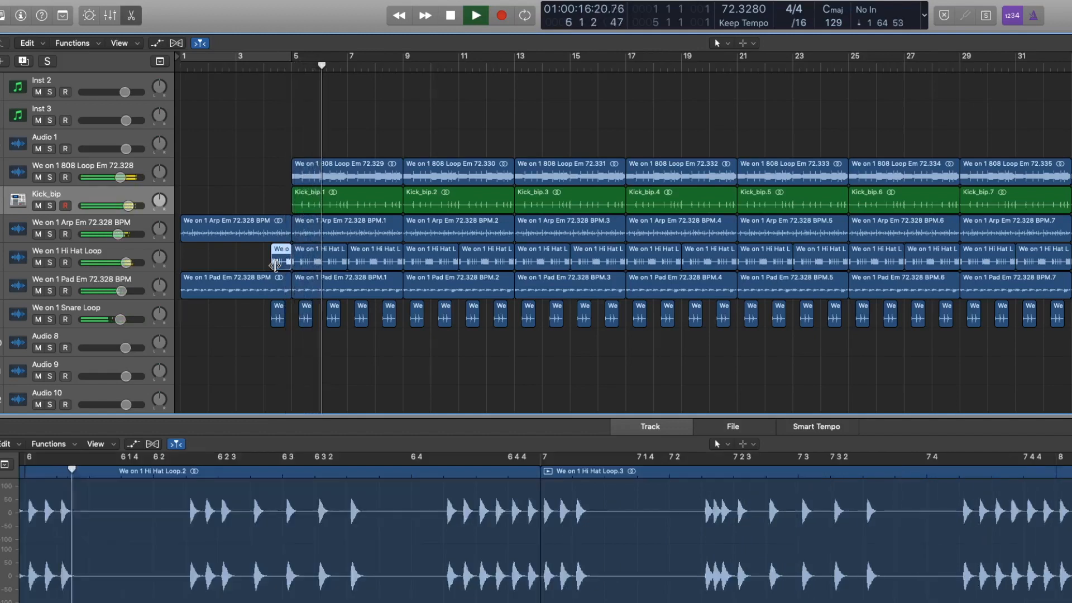
pyautogui.press('space')
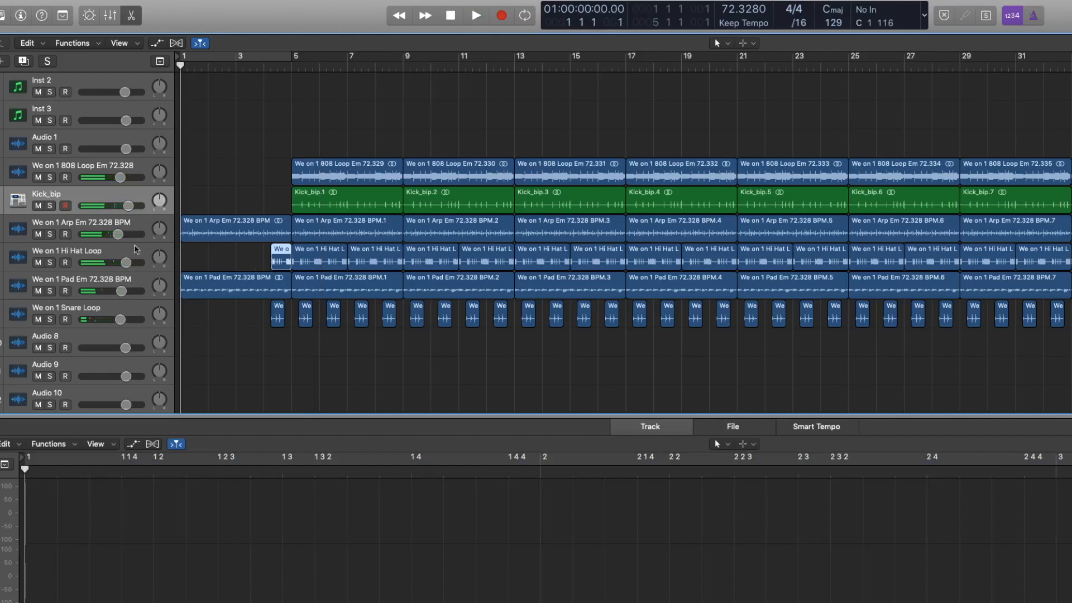
pyautogui.moveTo(118, 266); pyautogui.dragTo(109, 268)
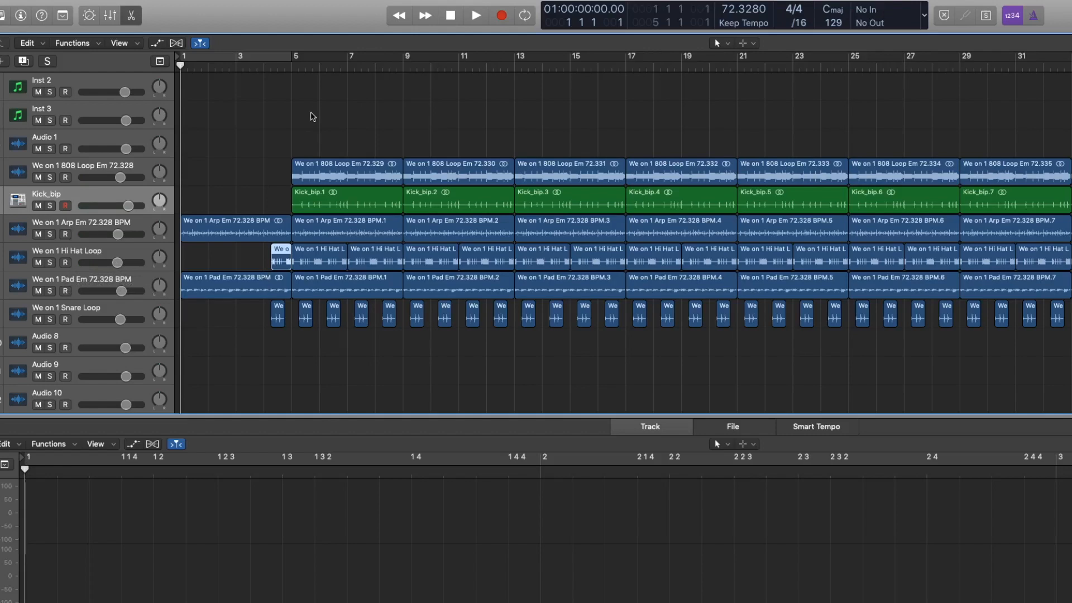
# Play the arrangement from the start, stop it, and place the playhead at bar 6.
pyautogui.press('space')
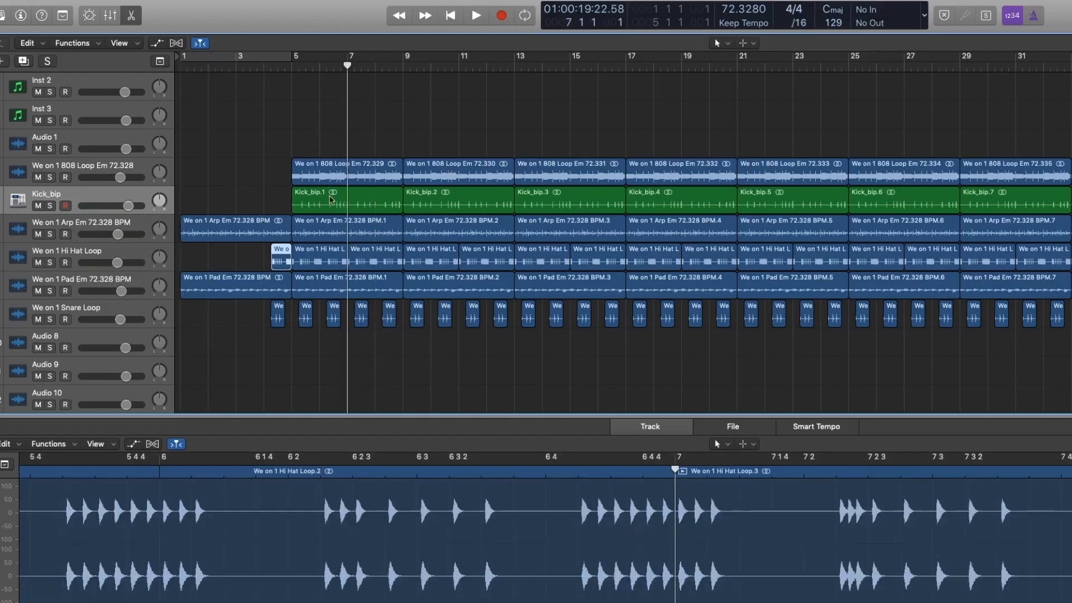
pyautogui.press(',')
pyautogui.press(',')
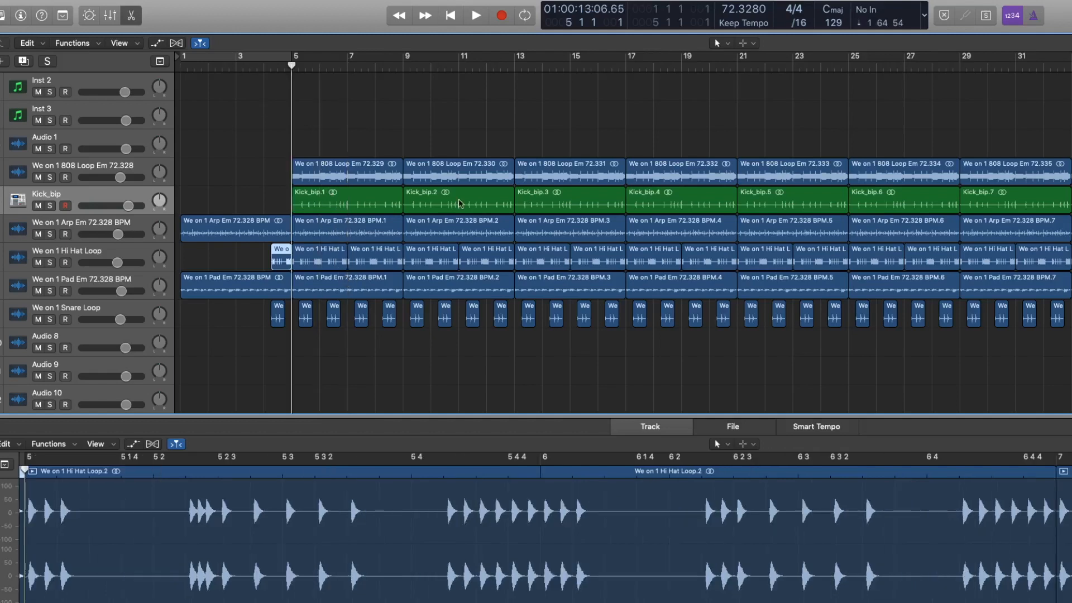
pyautogui.press('.')
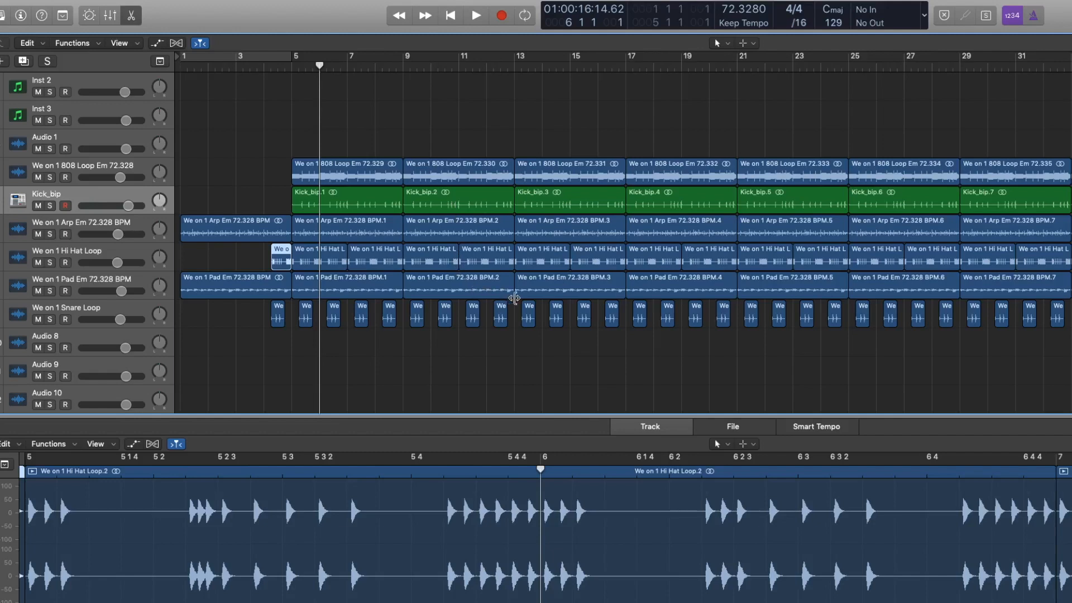
# Trim the ends of the Pad, Arp and 808 regions before bar 13 back to bar 12 beat 4.
pyautogui.moveTo(511, 295); pyautogui.dragTo(507, 296)
pyautogui.moveTo(511, 234); pyautogui.dragTo(507, 234)
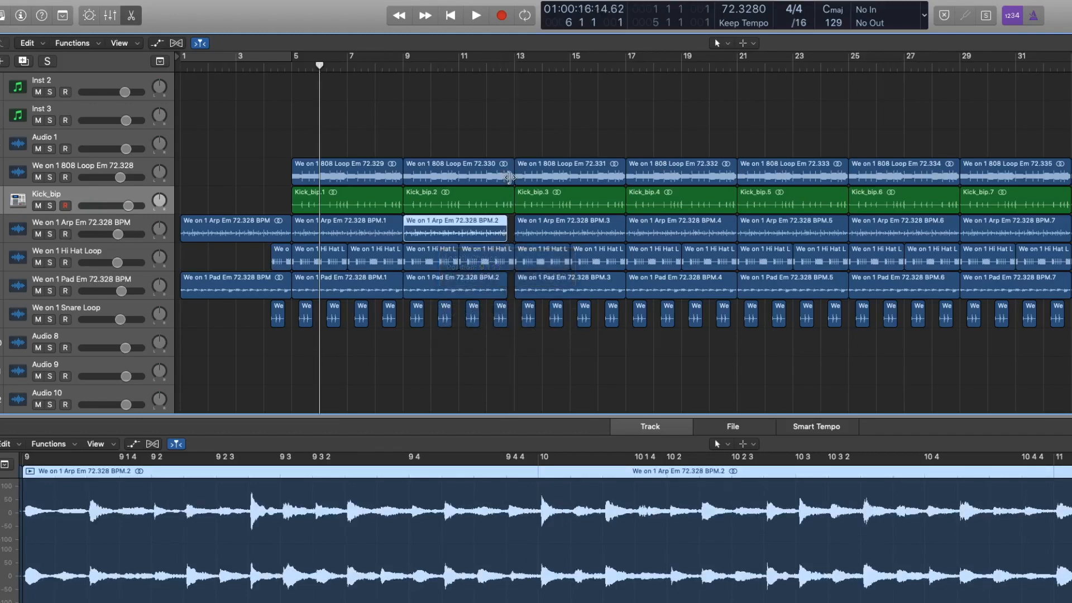
pyautogui.moveTo(513, 180); pyautogui.dragTo(508, 181)
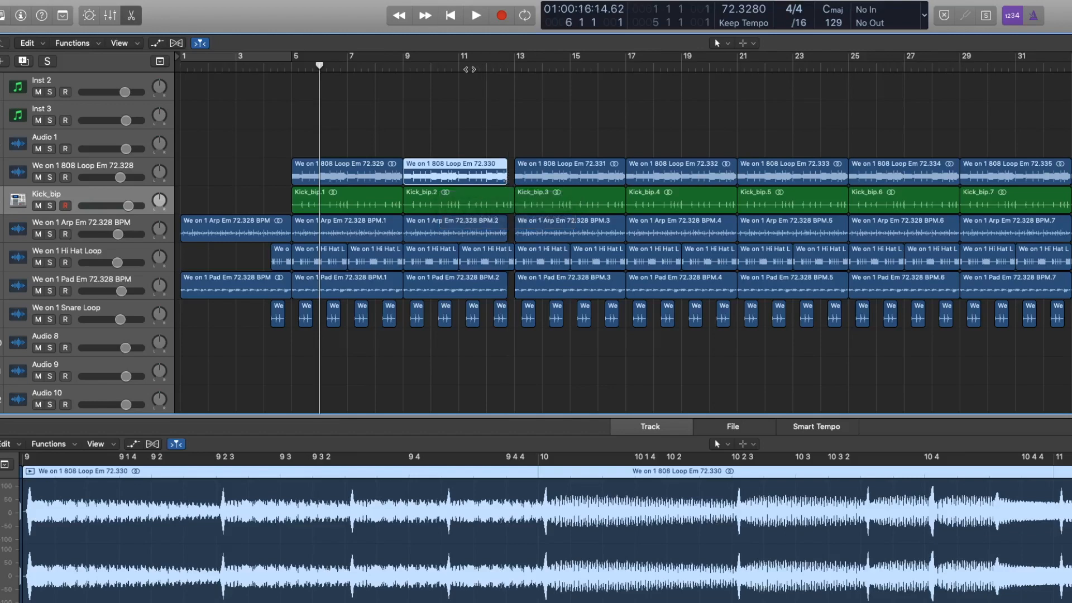
# Listen to the break before bar 13 and trim the end of the Kick_bip.2 region to bar 12 beat 4.
pyautogui.press('space')
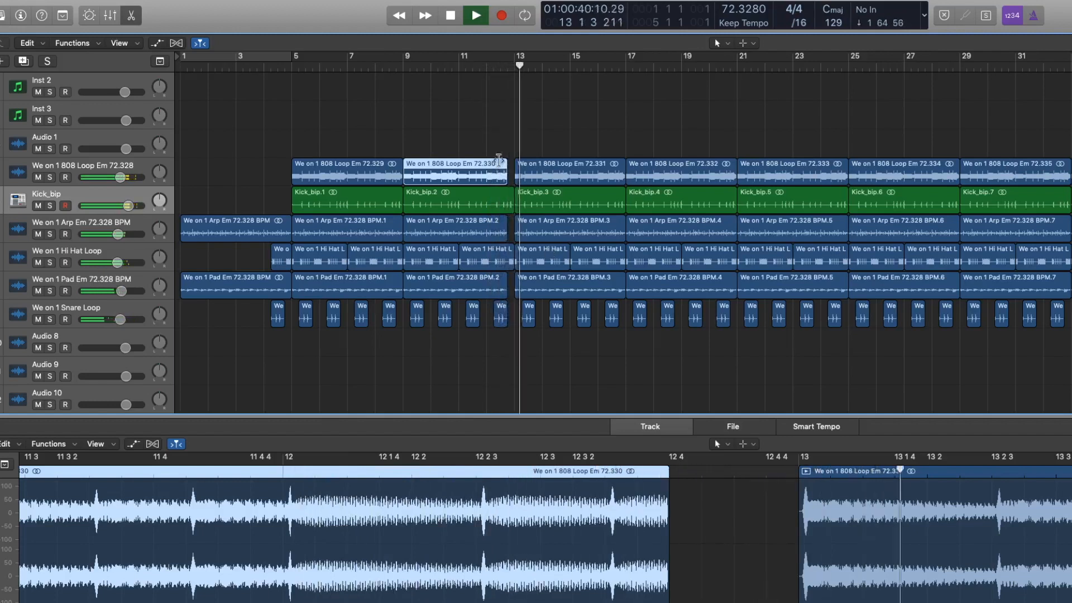
pyautogui.press('space')
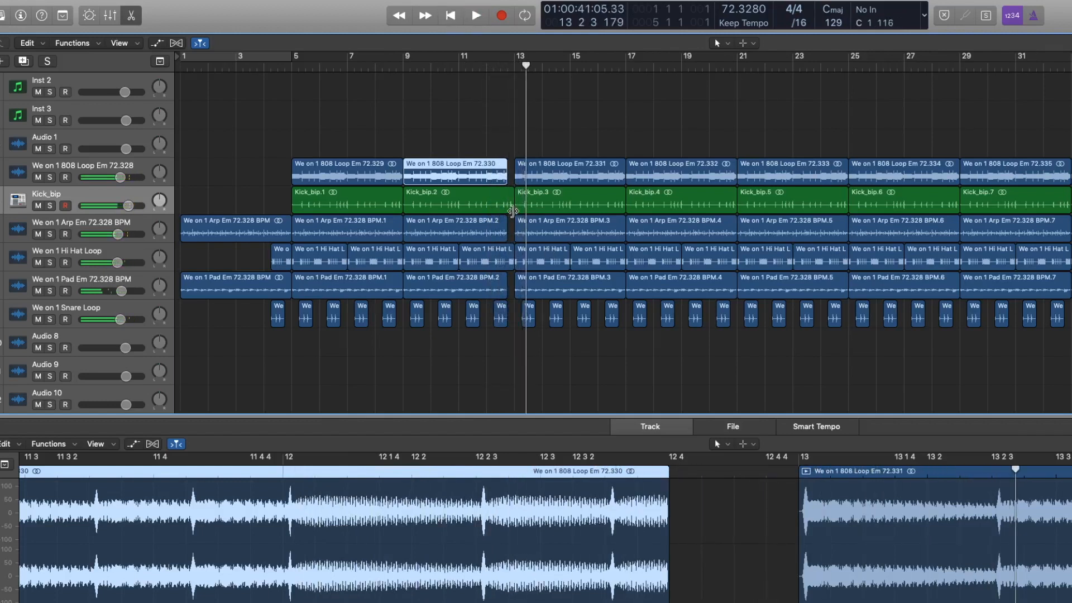
pyautogui.moveTo(513, 212); pyautogui.dragTo(507, 209)
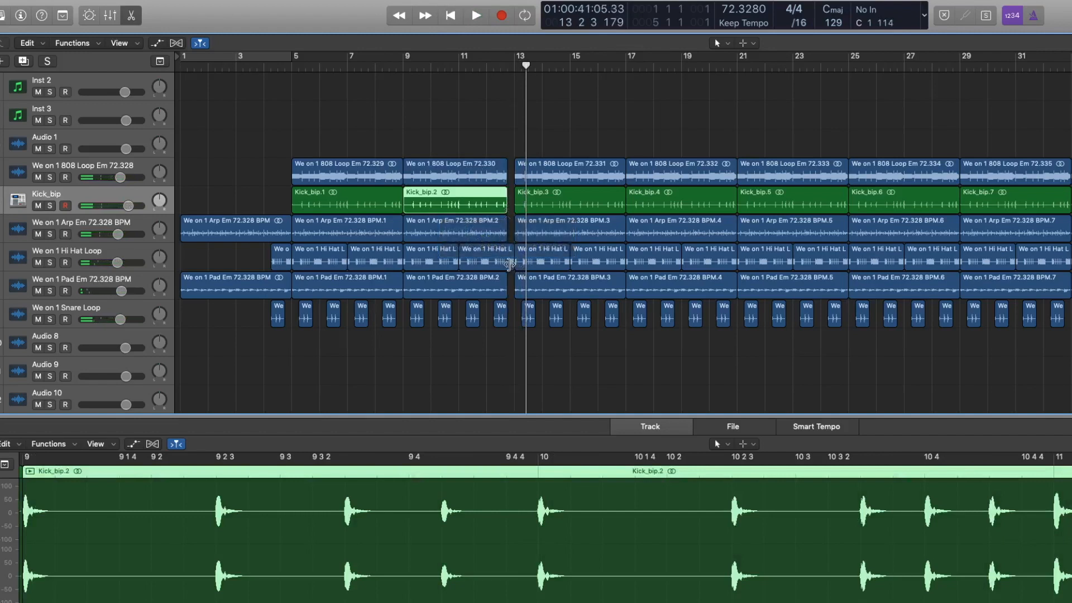
# Add a fade at the end of the Hi Hat Loop.5 region before bar 13 and listen to the transition.
pyautogui.click(717, 43)
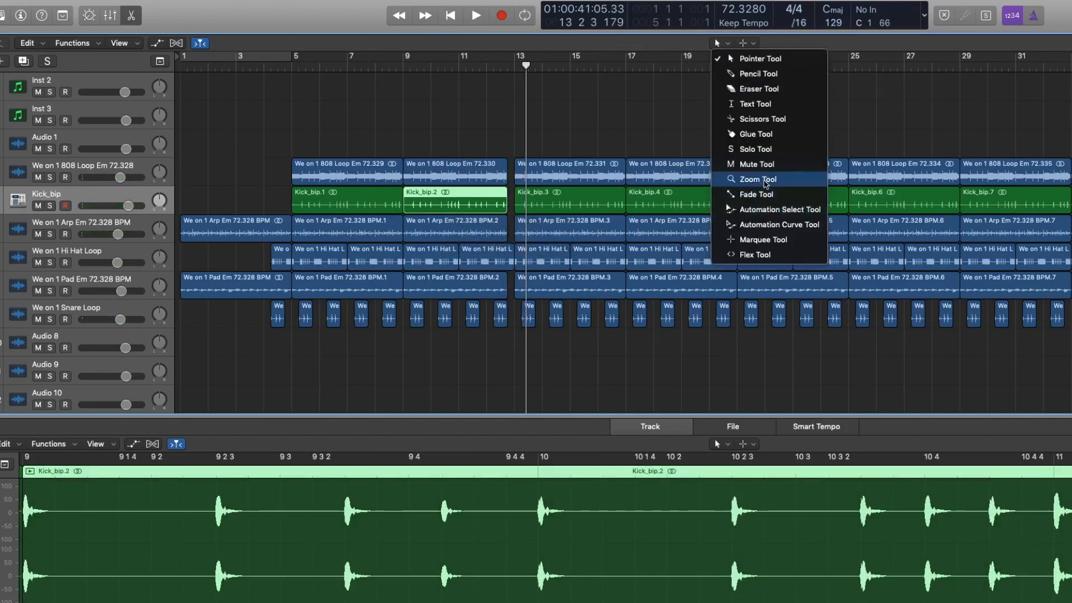
pyautogui.click(757, 194)
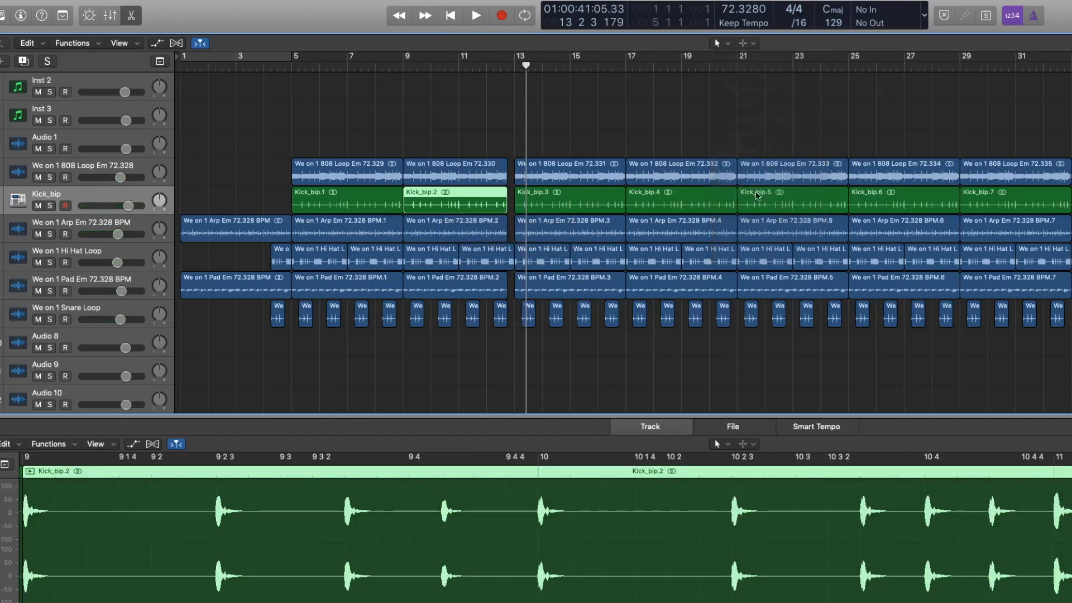
pyautogui.click(510, 266)
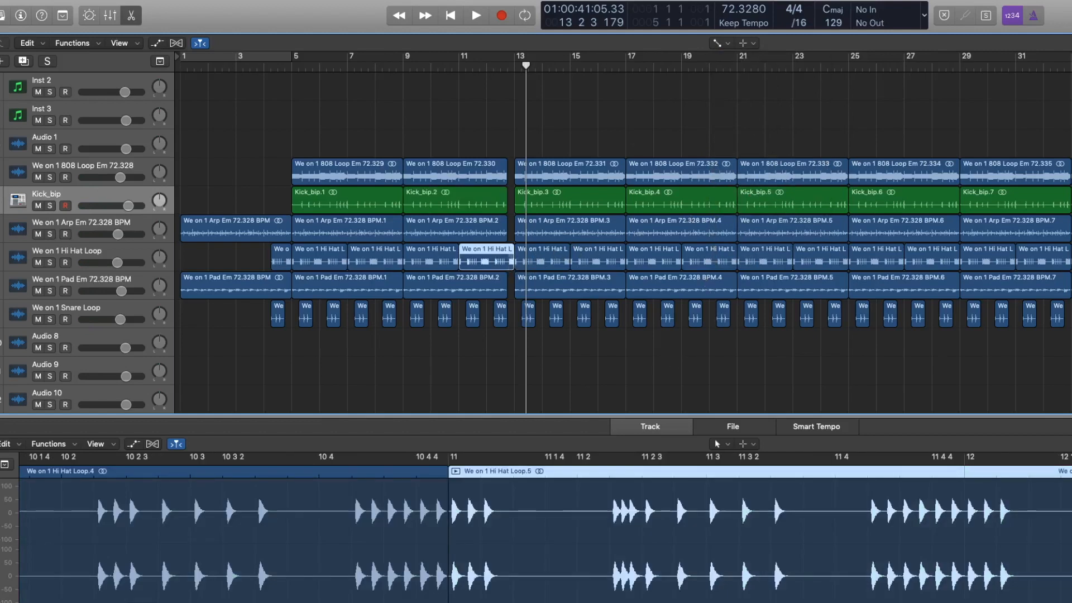
pyautogui.press('Tab')
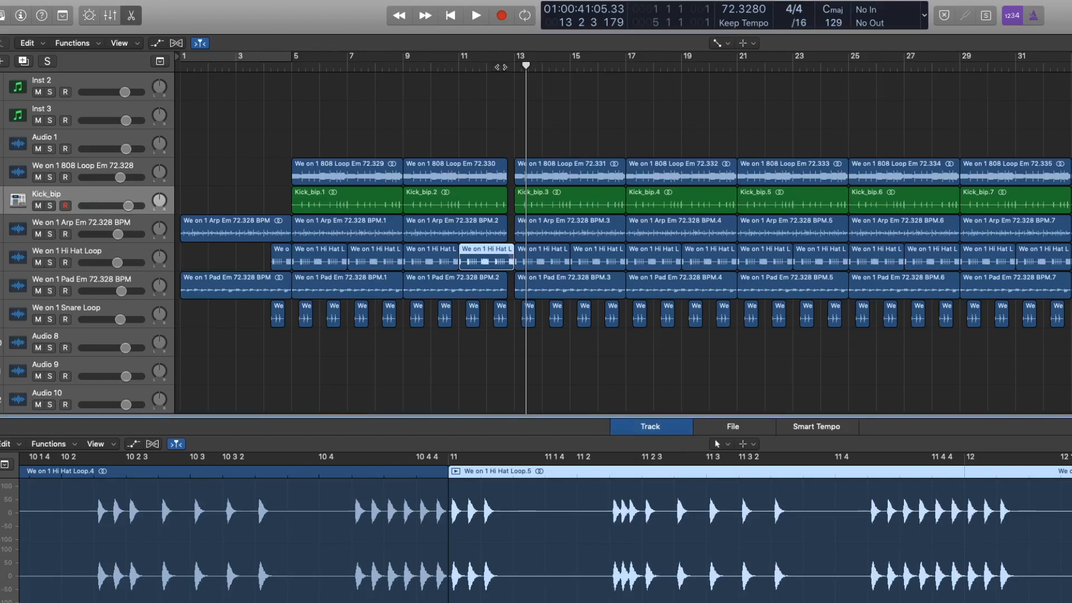
pyautogui.click(491, 69)
pyautogui.press('space')
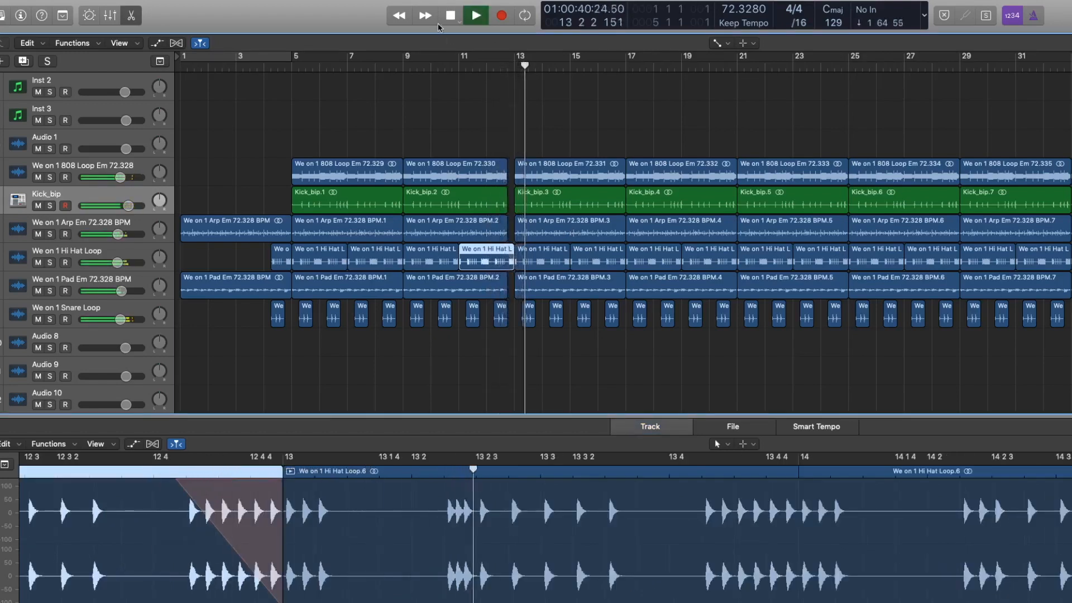
pyautogui.press('space')
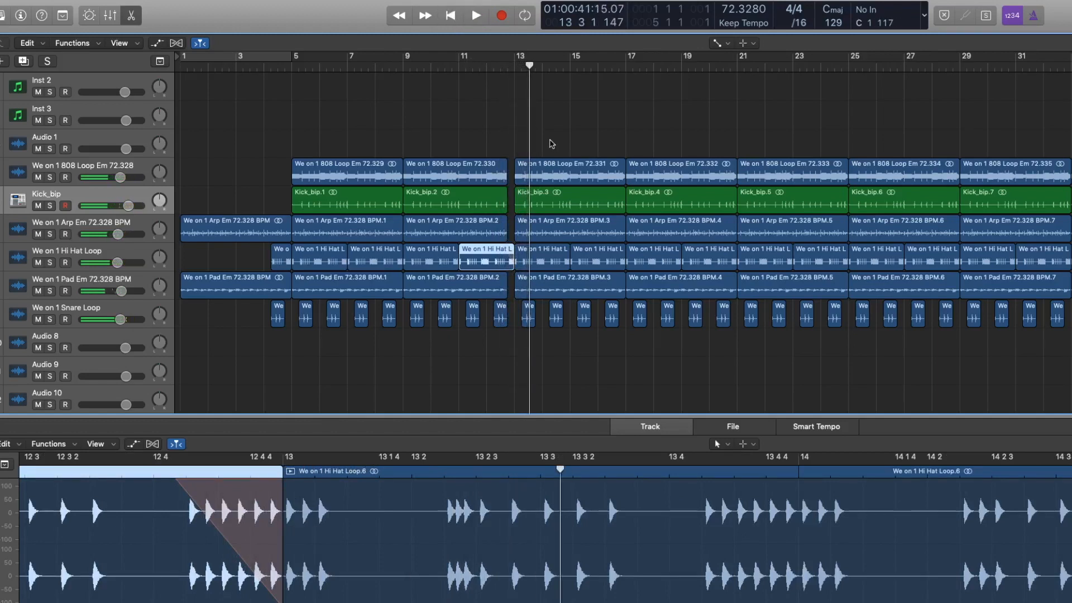
# Delete the We on 1 808 Loop region spanning bars 13 to 17.
pyautogui.hscroll(3, 552, 144)
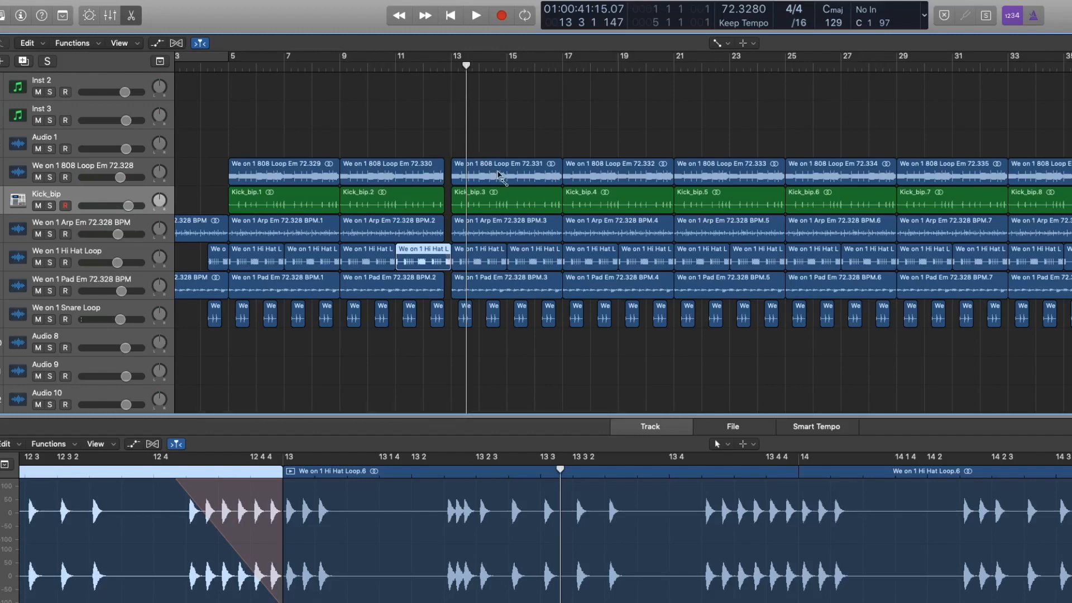
pyautogui.click(500, 175)
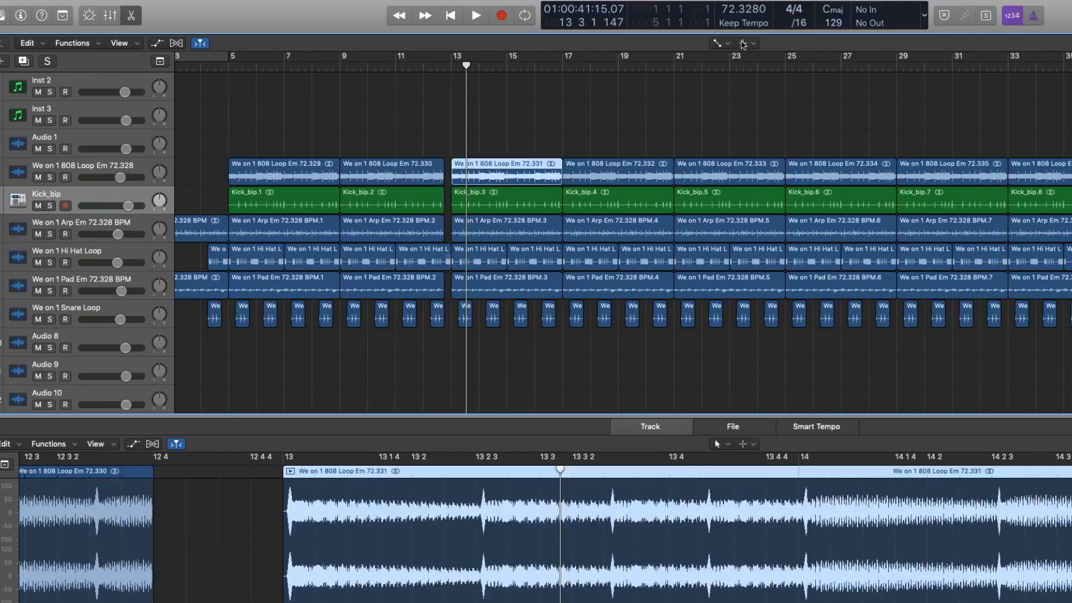
pyautogui.click(718, 43)
pyautogui.click(729, 56)
pyautogui.moveTo(527, 134); pyautogui.dragTo(518, 166)
pyautogui.press('Delete')
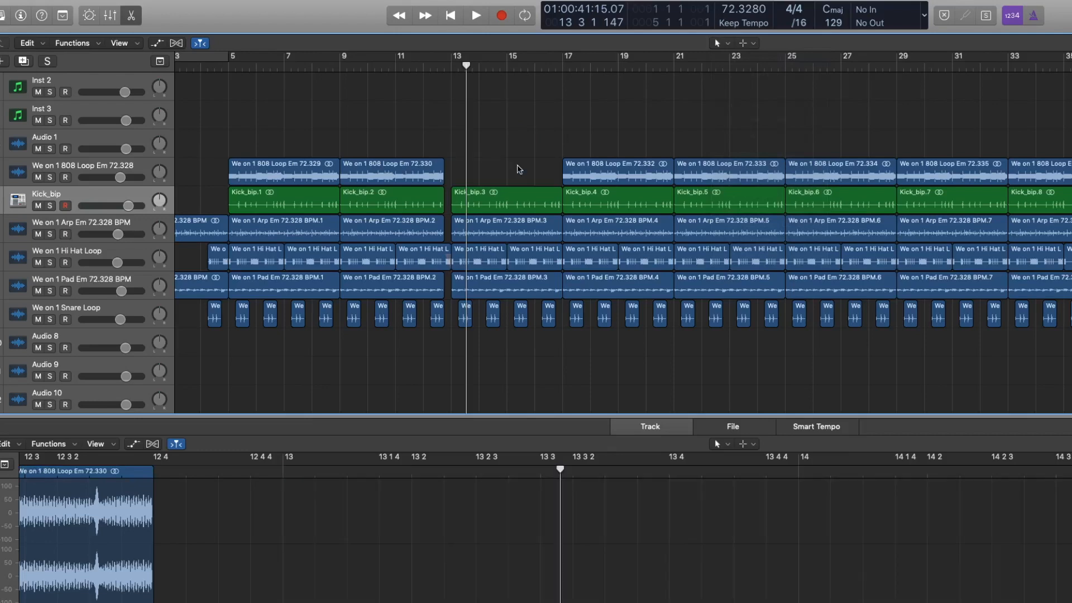
# Delete the three Hi Hat Loop regions between bars 13 and 19.
pyautogui.click(501, 260)
pyautogui.press('Delete')
pyautogui.click(511, 259)
pyautogui.press('Delete')
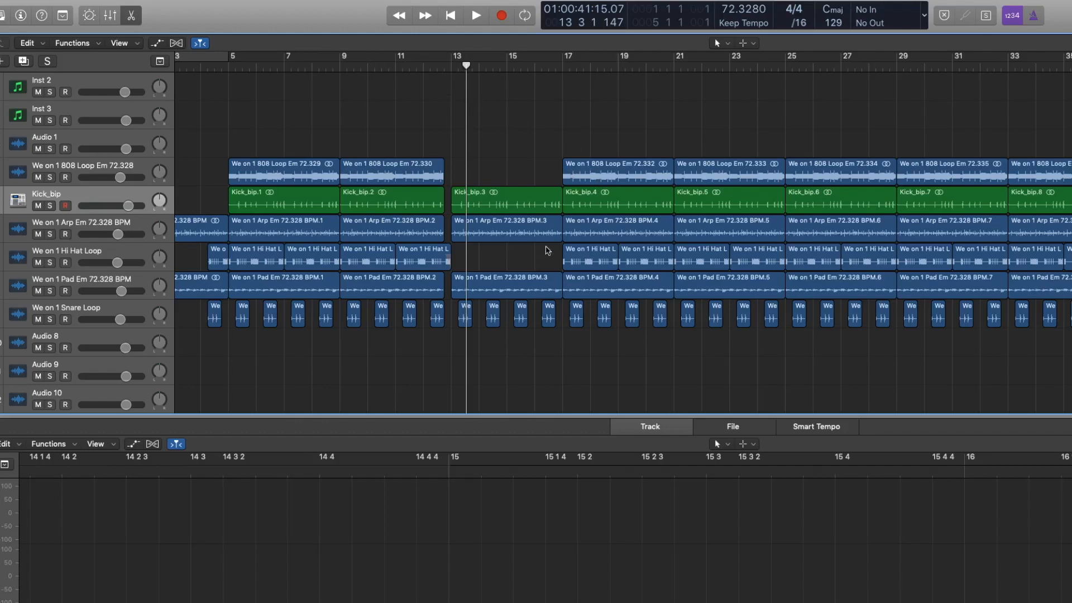
pyautogui.click(584, 266)
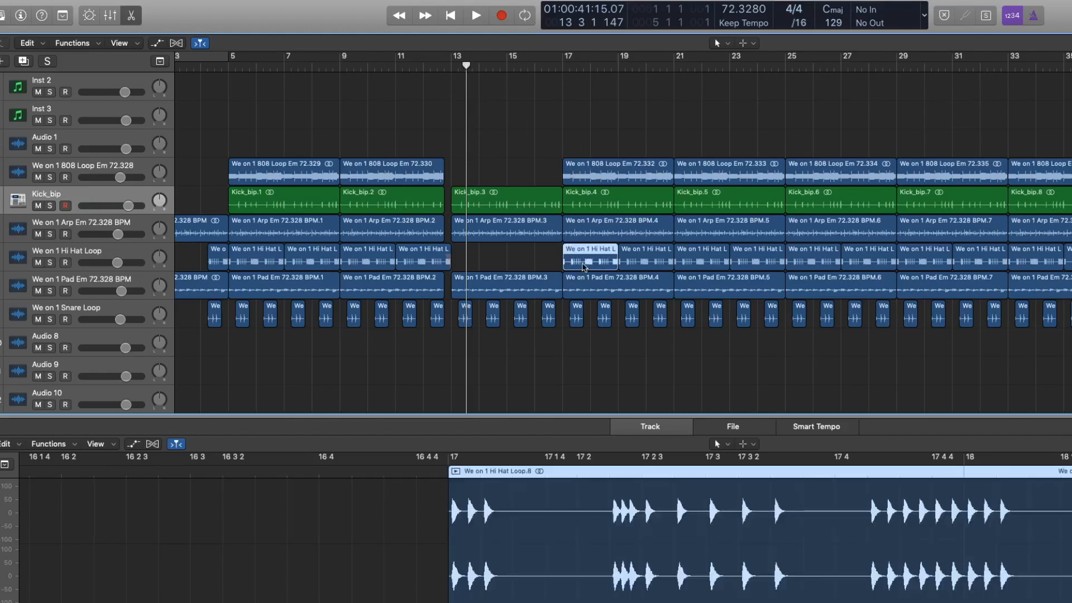
pyautogui.press('Delete')
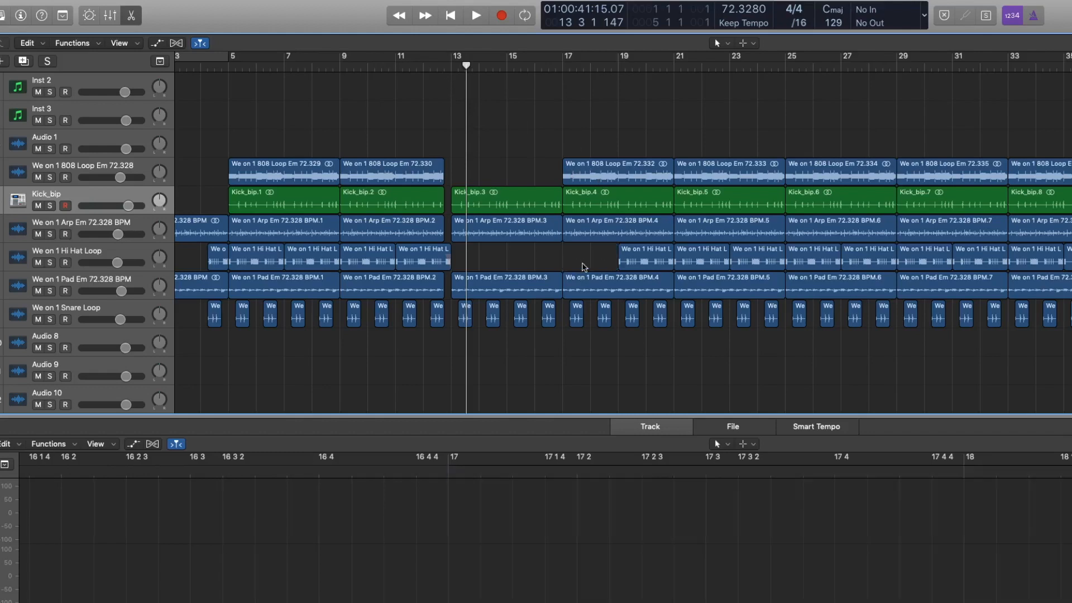
# Play the arrangement from bar 11 and adjust the start of the Hi Hat Loop.5 region's end fade.
pyautogui.click(406, 67)
pyautogui.press('space')
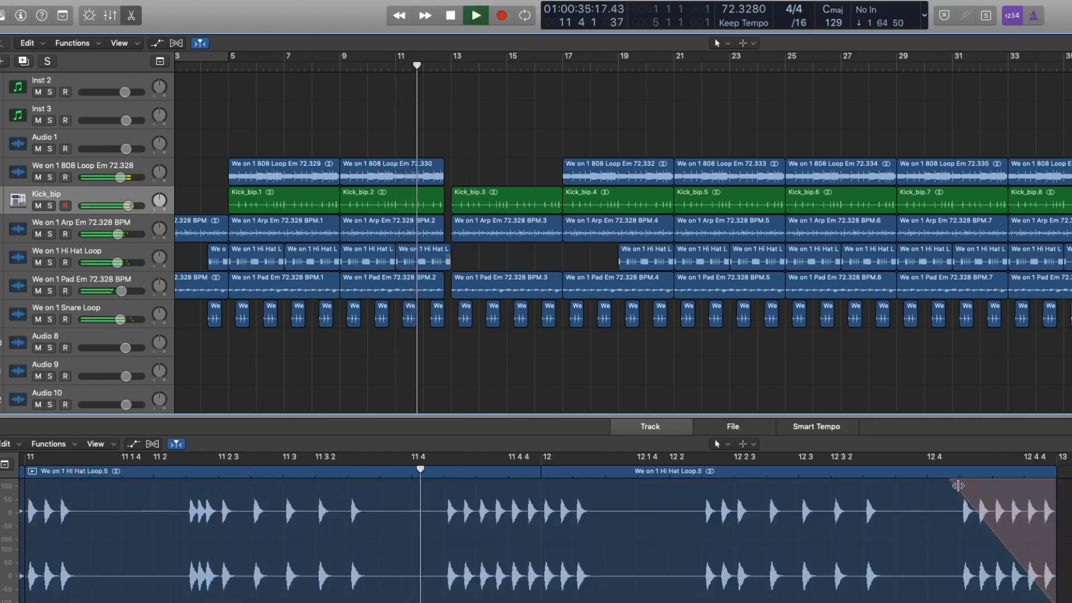
pyautogui.click(953, 486)
pyautogui.moveTo(954, 486); pyautogui.dragTo(957, 491)
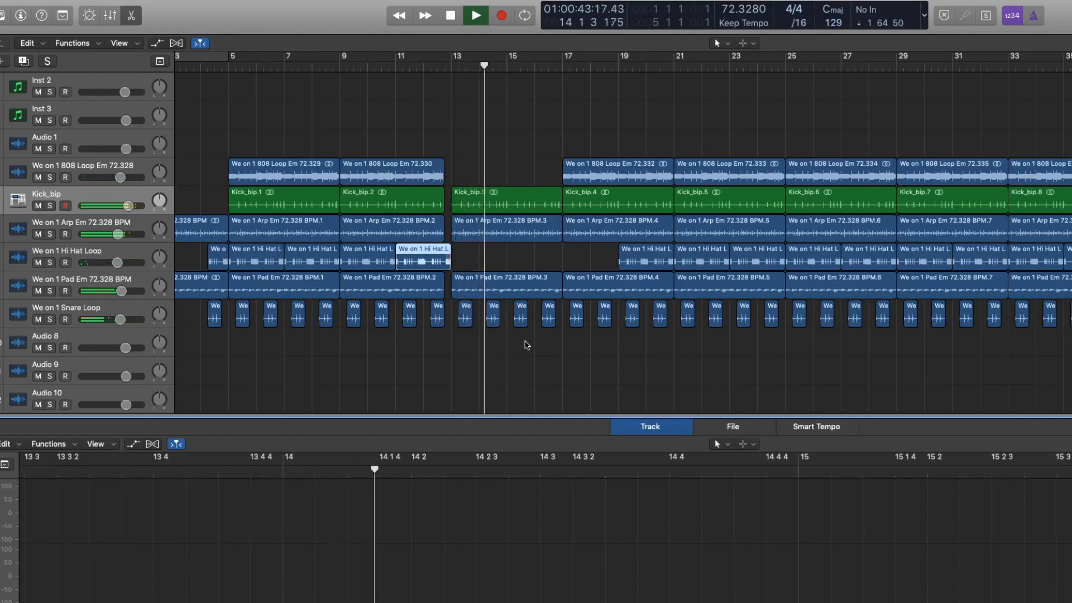
# Extend the ends of the Arp BPM.2 and Pad BPM.2 regions back to bar 13 and stop playback.
pyautogui.moveTo(443, 238); pyautogui.dragTo(452, 245)
pyautogui.moveTo(441, 290); pyautogui.dragTo(448, 288)
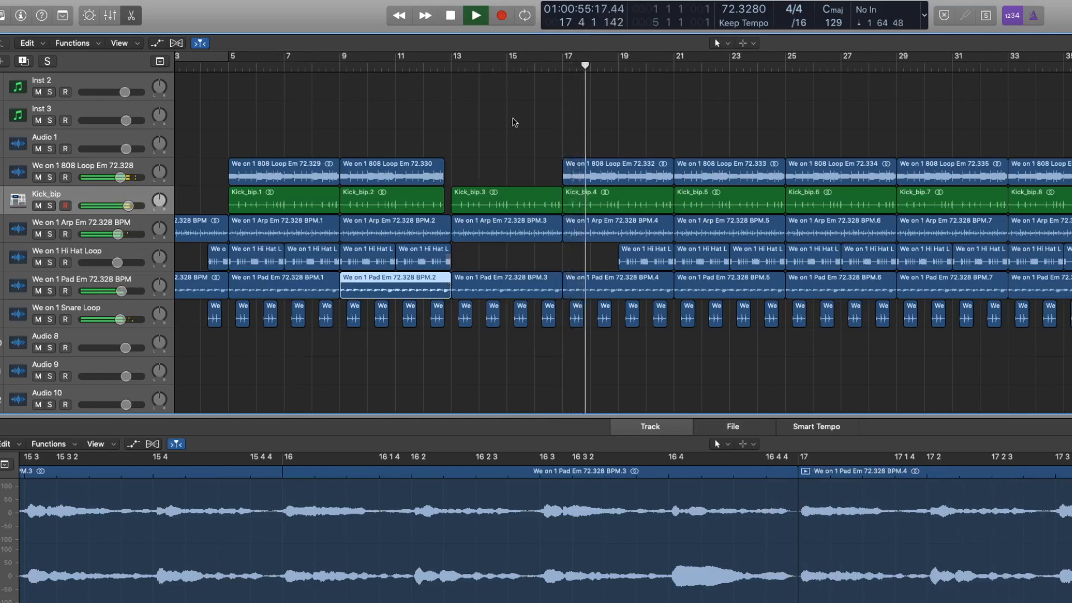
pyautogui.click(449, 240)
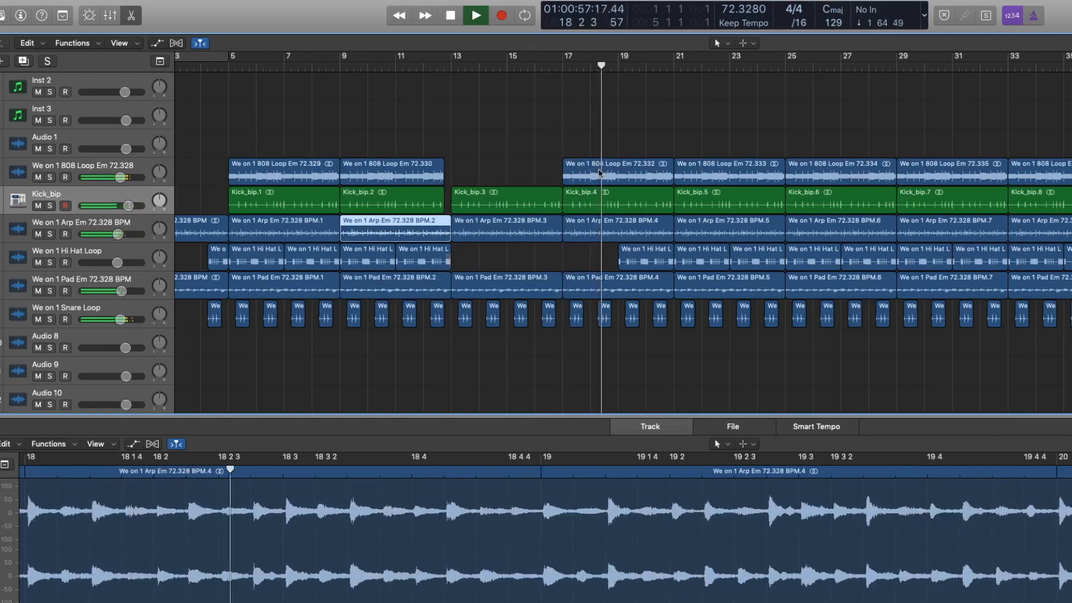
pyautogui.press('space')
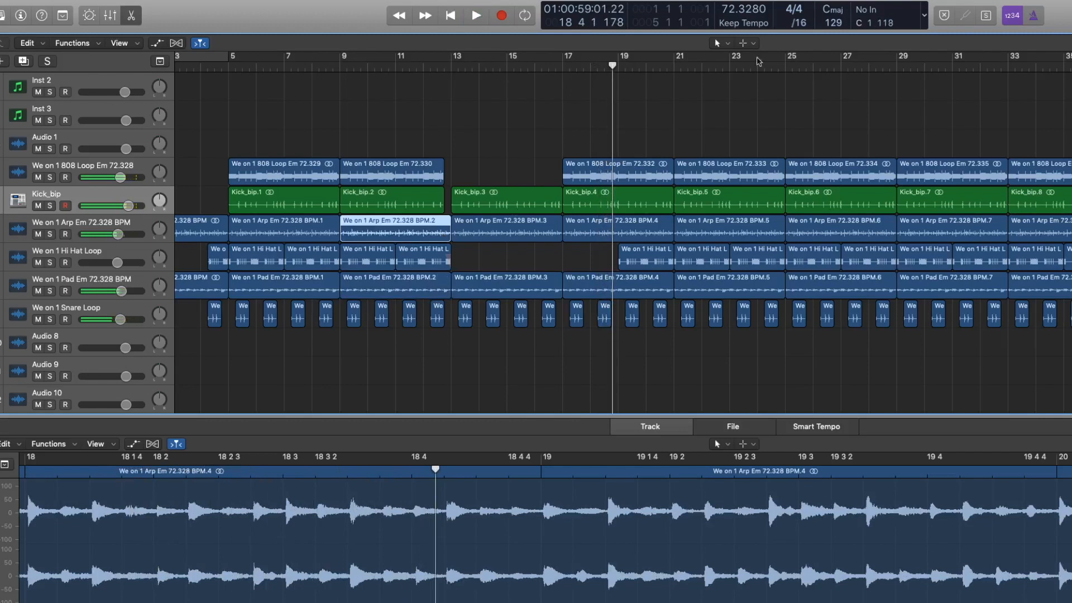
# Add short fades with the Fade tool at the ends of the Arp BPM.2 and Pad BPM.2 regions before bar 13.
pyautogui.click(720, 43)
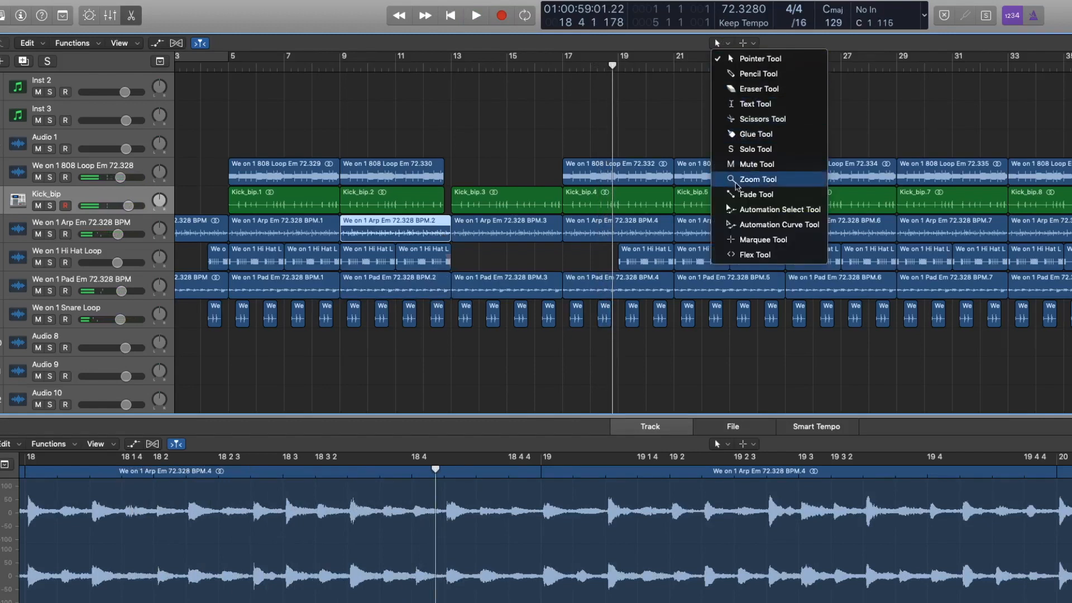
pyautogui.click(739, 196)
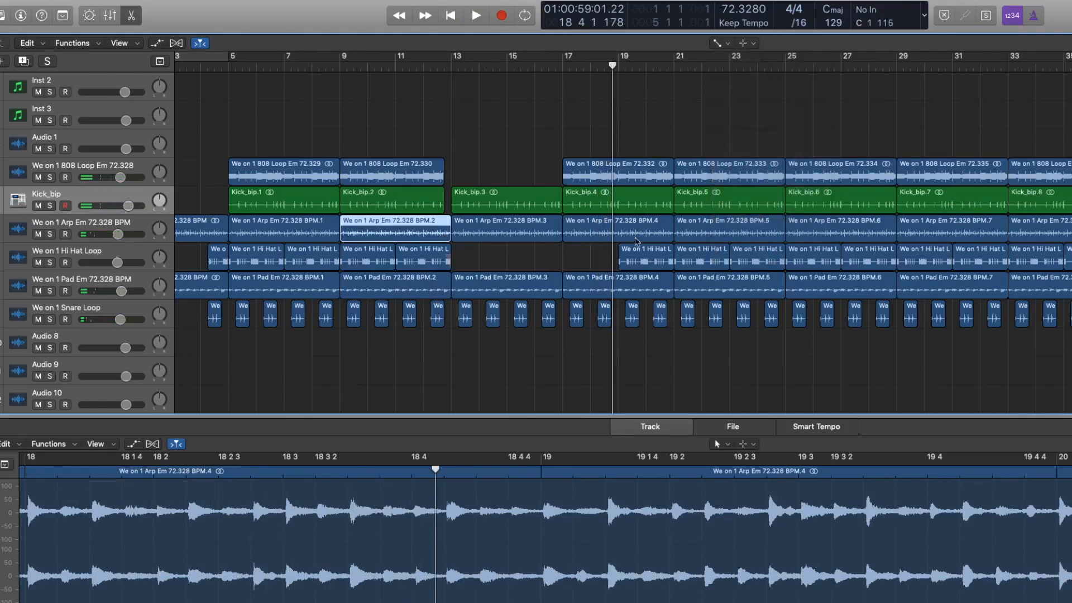
pyautogui.click(447, 236)
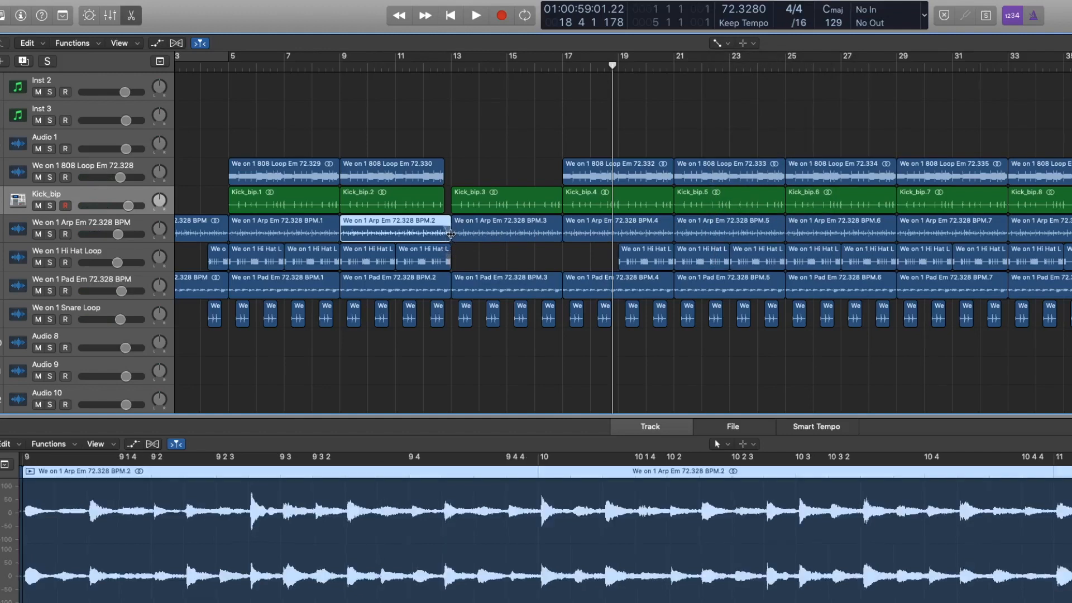
pyautogui.click(446, 289)
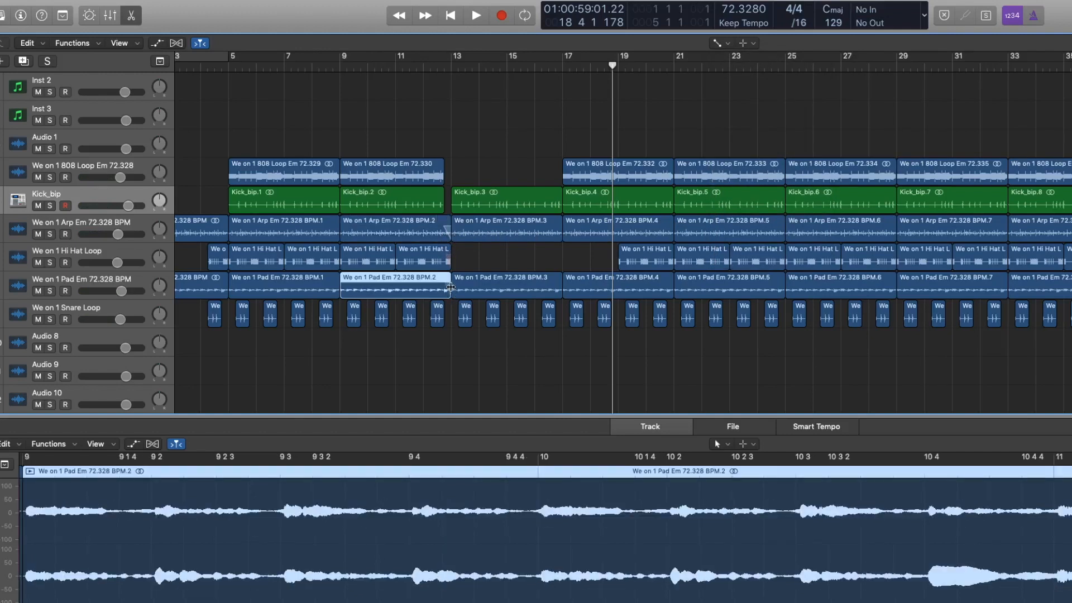
pyautogui.click(448, 231)
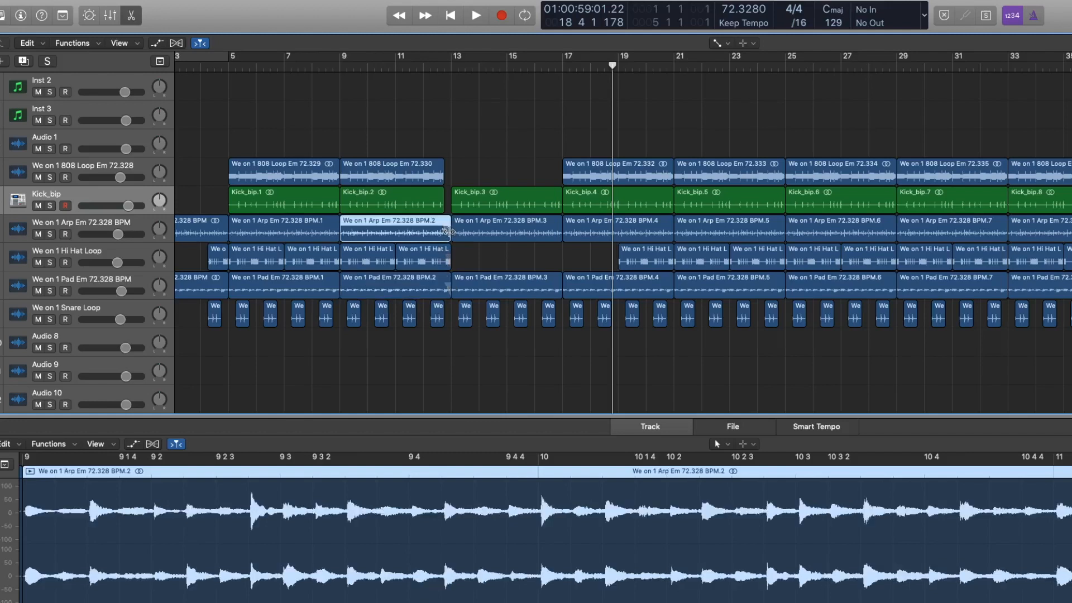
# Change the end fades of the Arp BPM.2 and Pad BPM.2 regions to Slow Down.
pyautogui.rightClick(448, 232)
pyautogui.click(469, 247)
pyautogui.rightClick(449, 286)
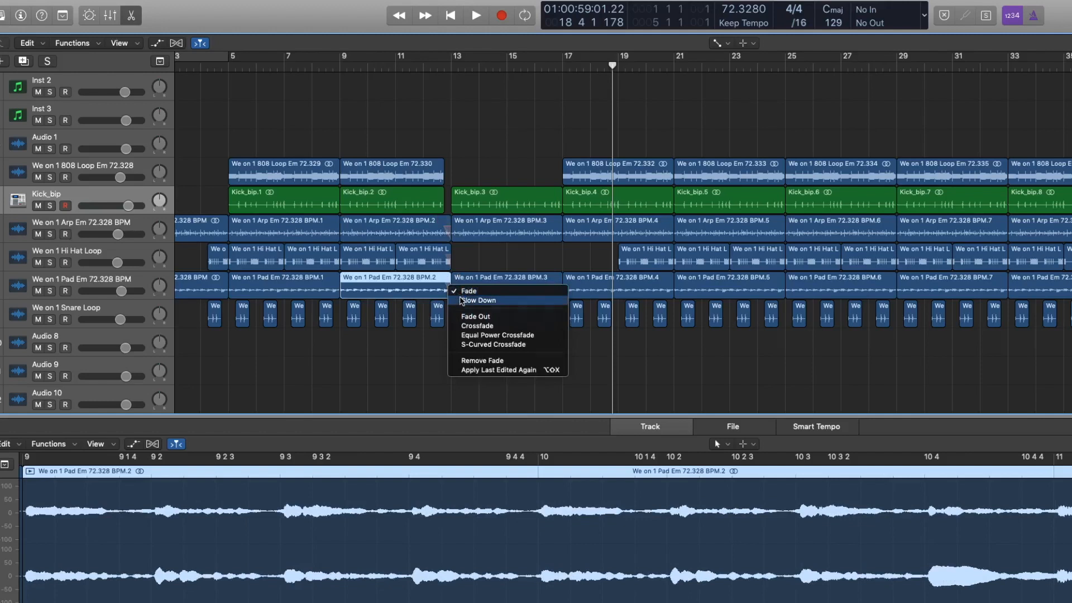
pyautogui.click(466, 302)
# Listen to the transition into bar 13 starting from bar 11, and close the Kick_bip track's Channel EQ.
pyautogui.doubleClick(419, 68)
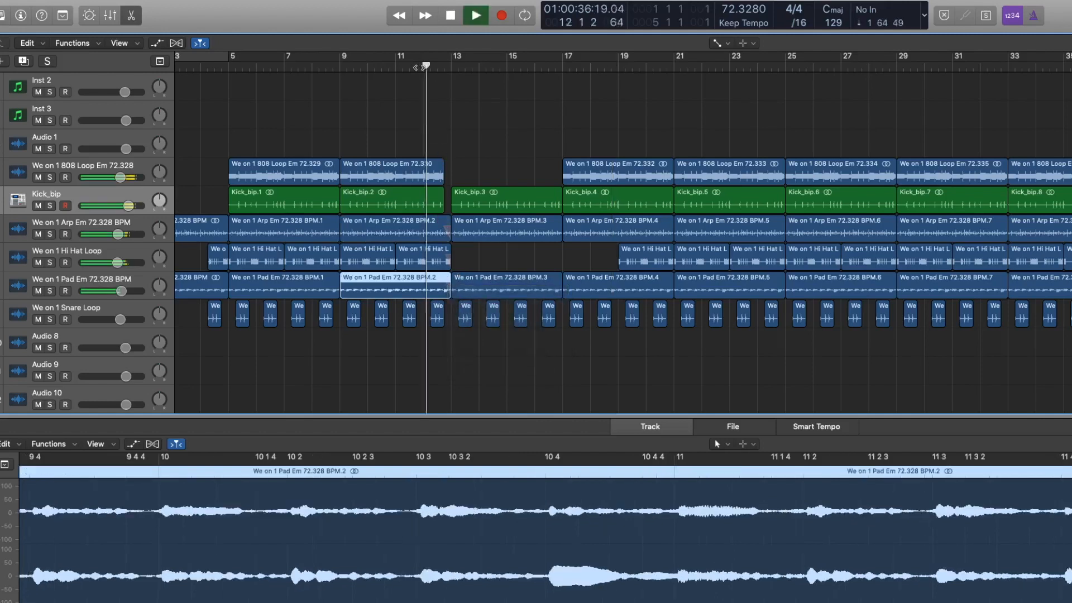
pyautogui.click(451, 17)
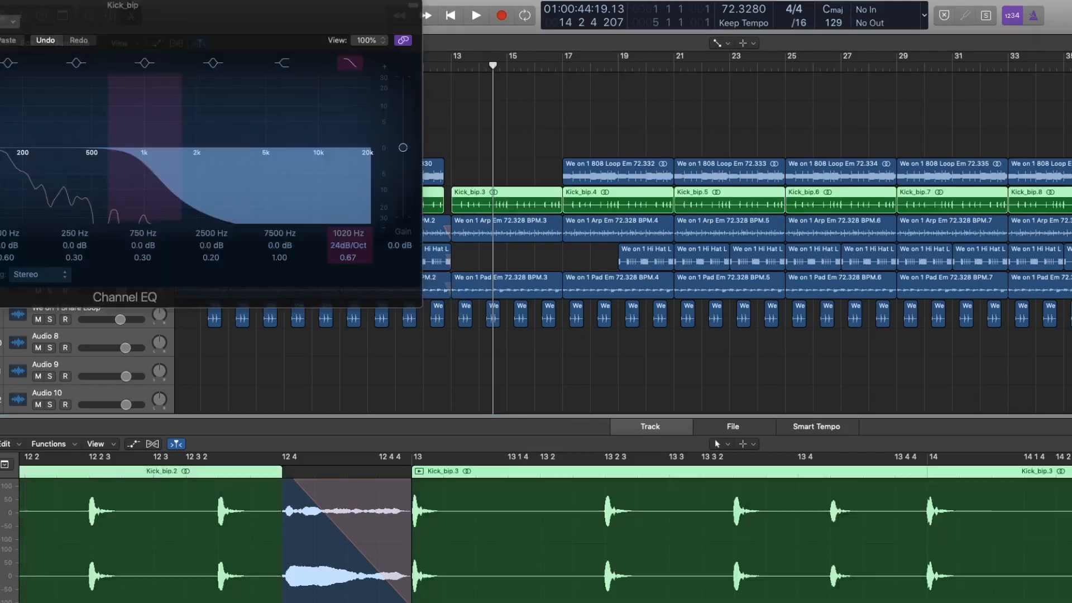
pyautogui.press('super+w')
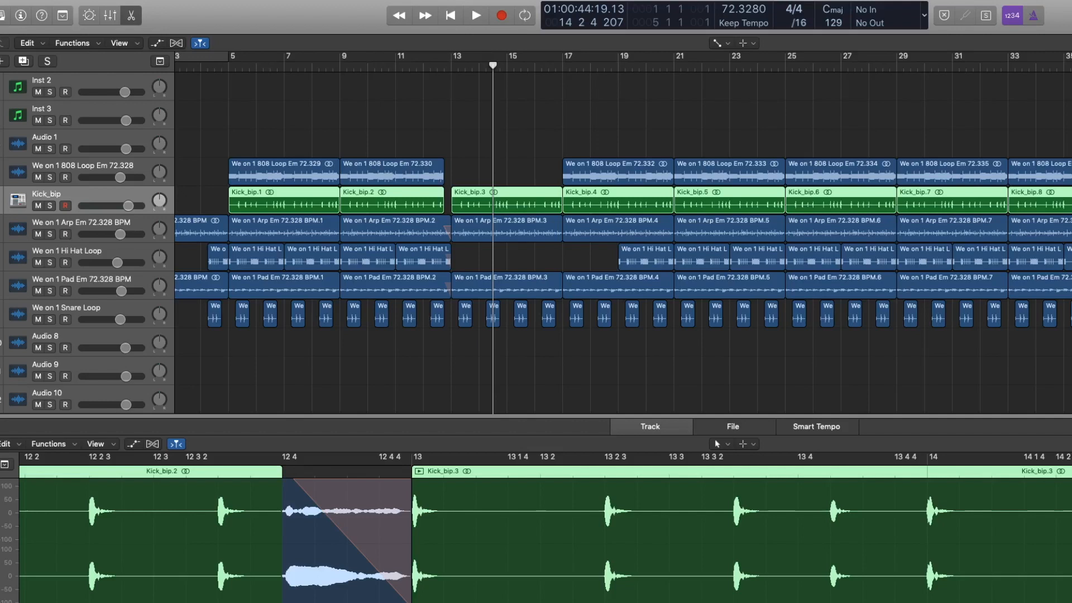
# Add the We on 1 Crash sample at bar 13 on Audio 8 and the We on 1 Bell sample at bar 15 on Audio 9.
pyautogui.moveTo(485, 602); pyautogui.dragTo(452, 354)
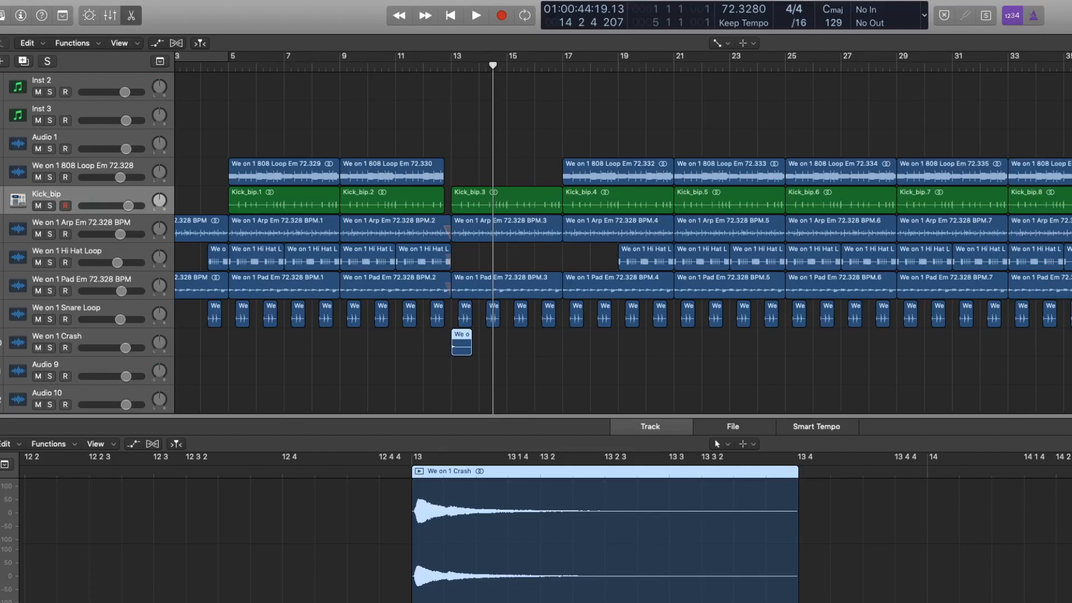
pyautogui.moveTo(553, 522); pyautogui.dragTo(508, 375)
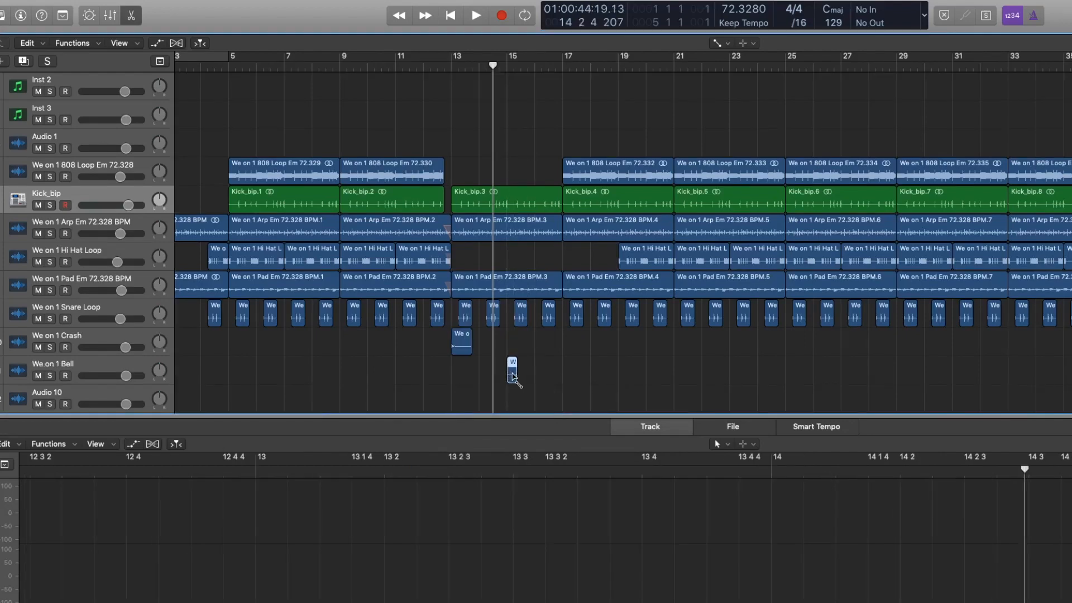
# Copy the Crash and Bell regions together four bars on, to bars 17 and 19.
pyautogui.click(461, 347)
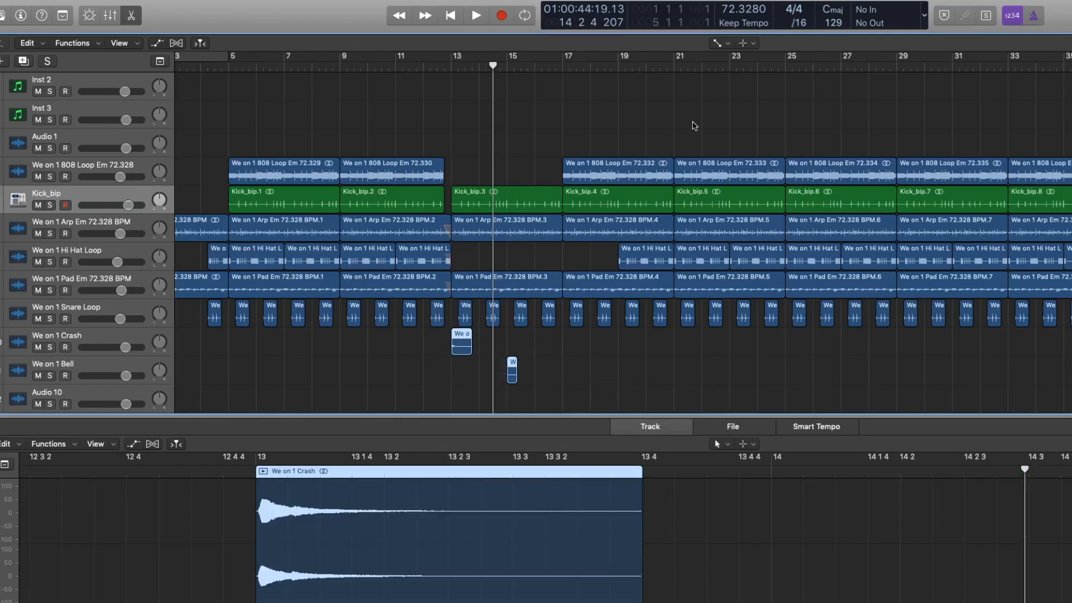
pyautogui.click(728, 41)
pyautogui.click(743, 54)
pyautogui.moveTo(457, 348); pyautogui.dragTo(578, 349)
# Copy the Crash region from bar 13 to bar 5.
pyautogui.hscroll(-3, 291, 179)
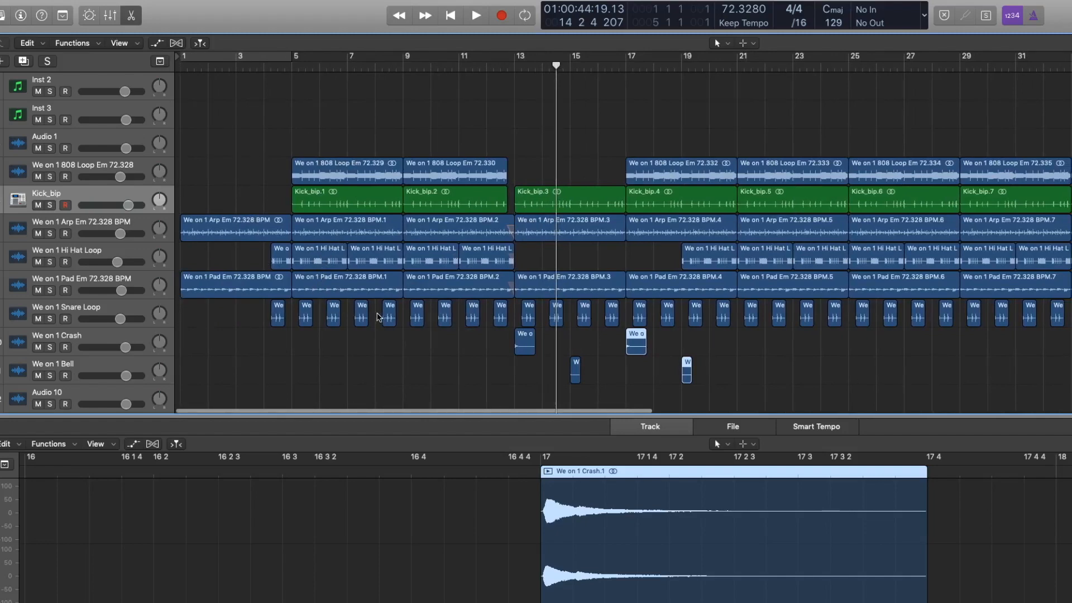
pyautogui.moveTo(522, 346); pyautogui.dragTo(302, 347)
pyautogui.press('alt')
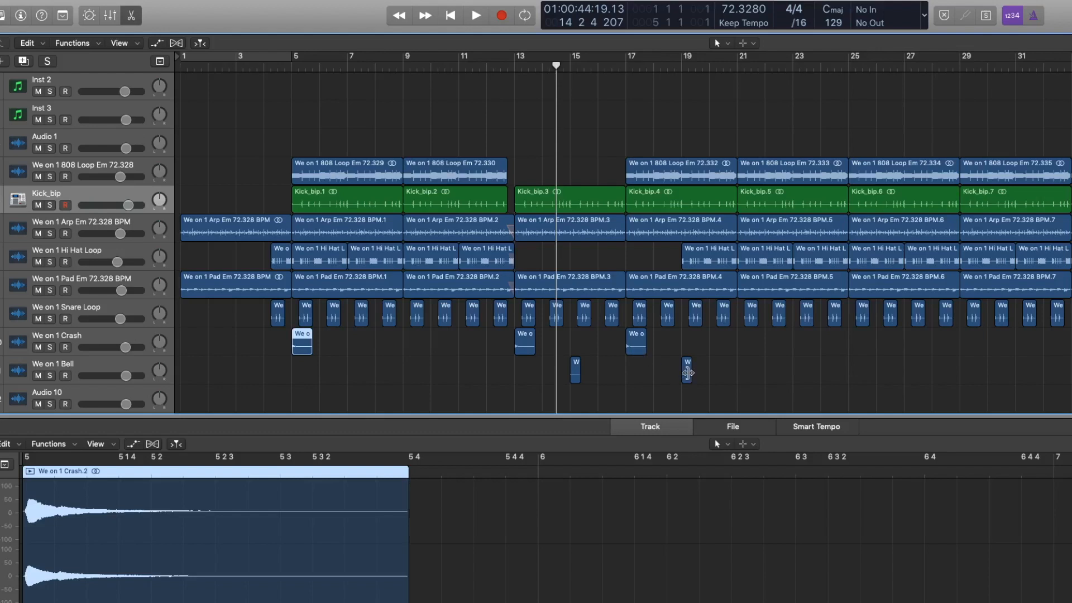
# Apply slow-down fades to the ends of the 808, Kick_bip, Arp, Hi Hat and Pad regions at bar 21.
pyautogui.click(740, 69)
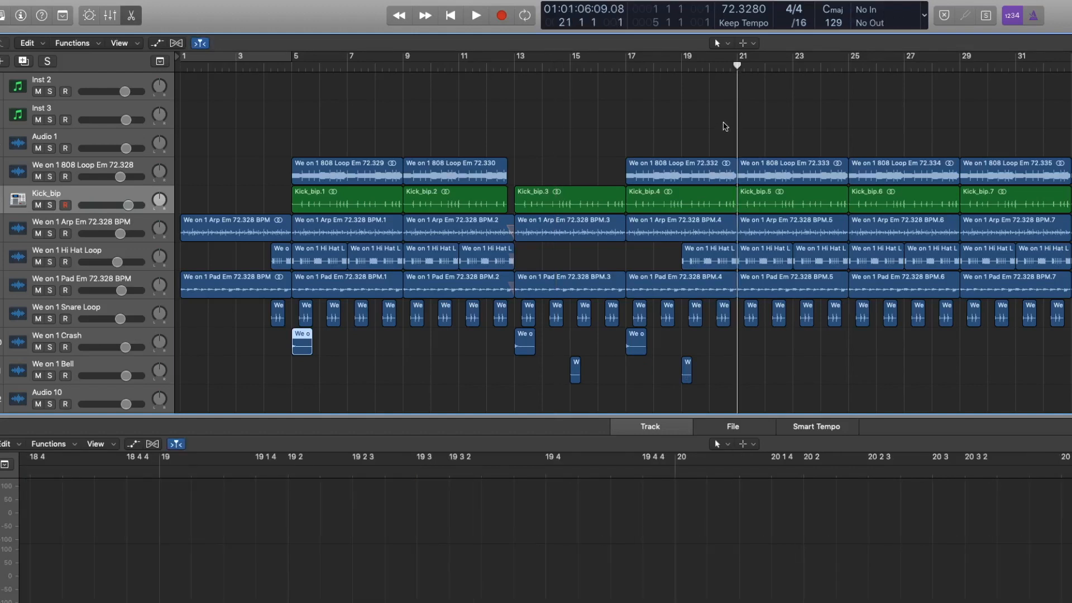
pyautogui.moveTo(734, 120); pyautogui.dragTo(728, 280)
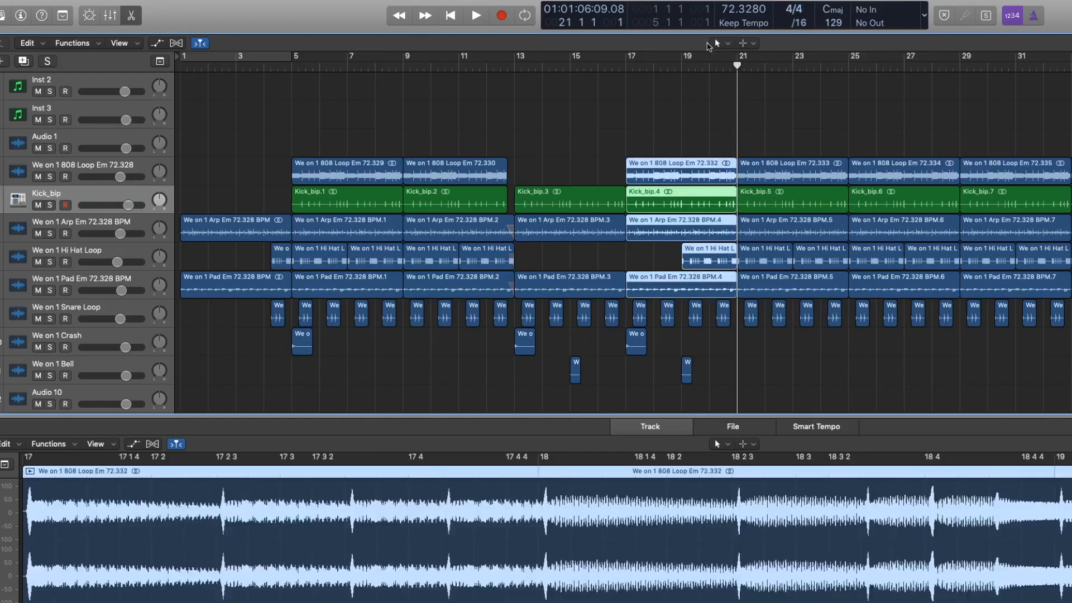
pyautogui.click(719, 43)
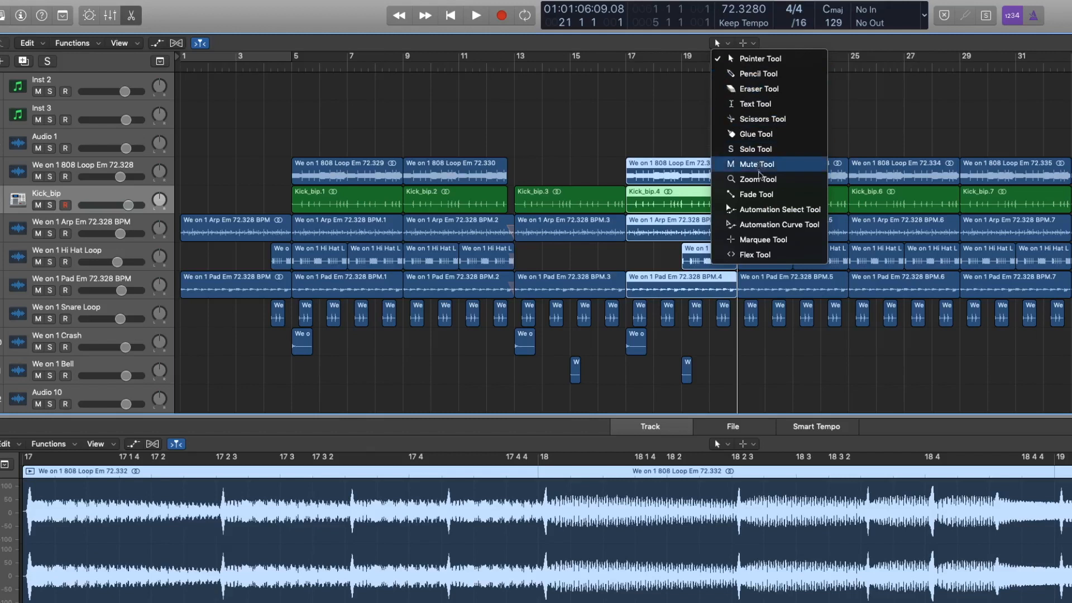
pyautogui.click(754, 194)
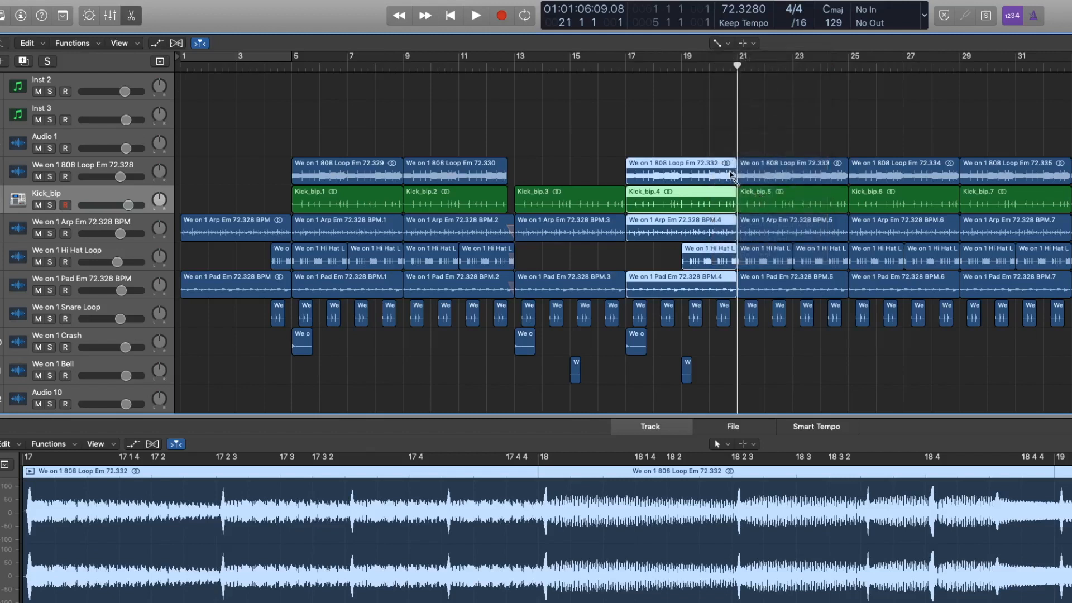
pyautogui.moveTo(732, 174); pyautogui.dragTo(738, 176)
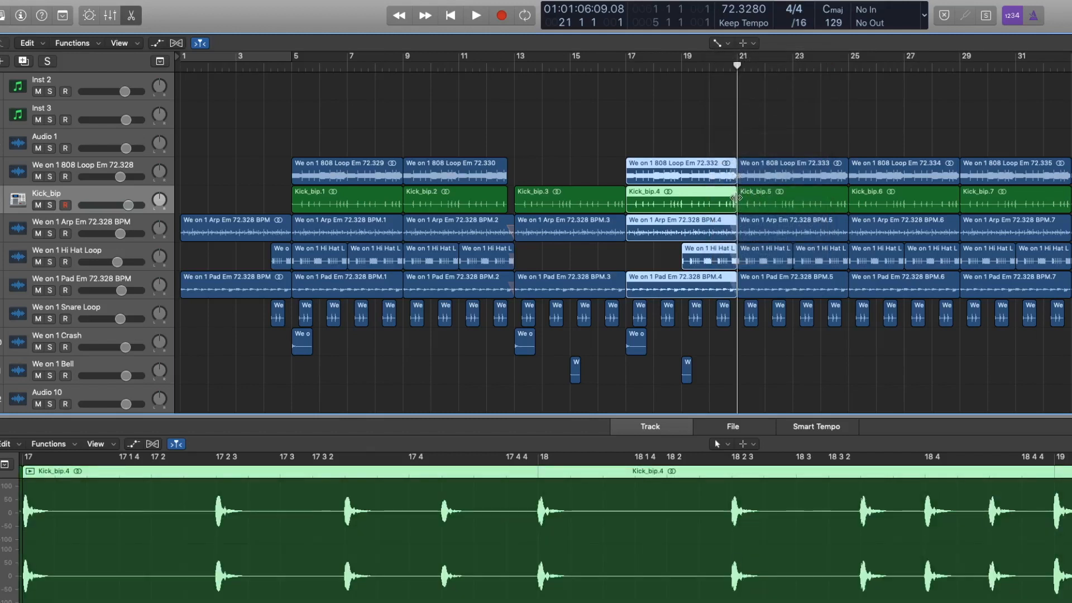
pyautogui.rightClick(737, 197)
pyautogui.click(754, 220)
# Copy the Crash and Bell regions from bars 13 to 19 together eight bars on, so they start at bar 21.
pyautogui.click(741, 349)
pyautogui.moveTo(740, 346); pyautogui.dragTo(522, 414)
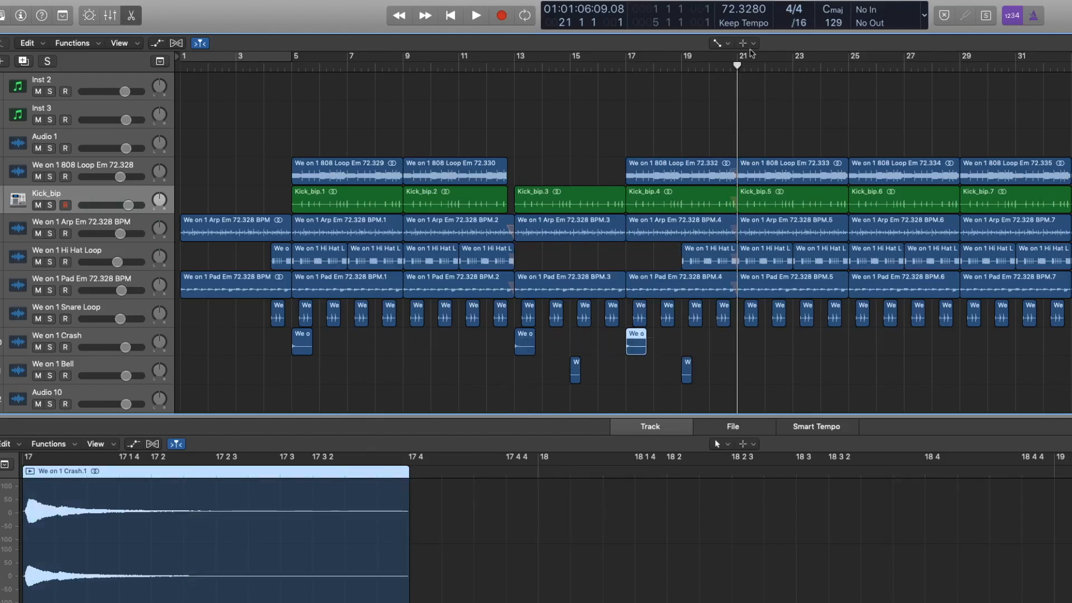
pyautogui.click(721, 44)
pyautogui.click(726, 59)
pyautogui.moveTo(722, 350); pyautogui.dragTo(519, 401)
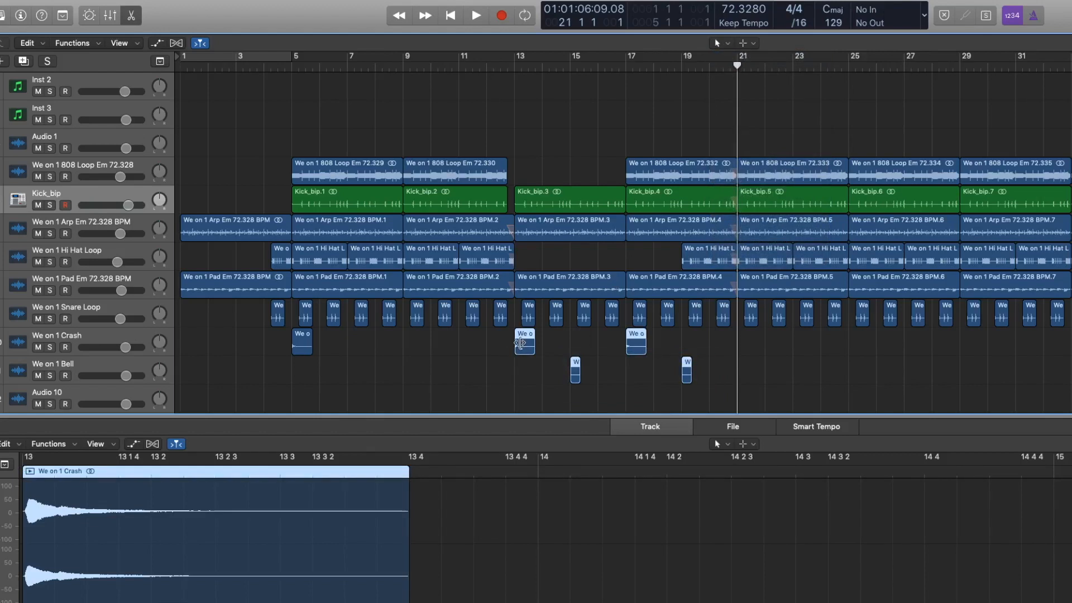
pyautogui.moveTo(514, 351); pyautogui.dragTo(748, 345)
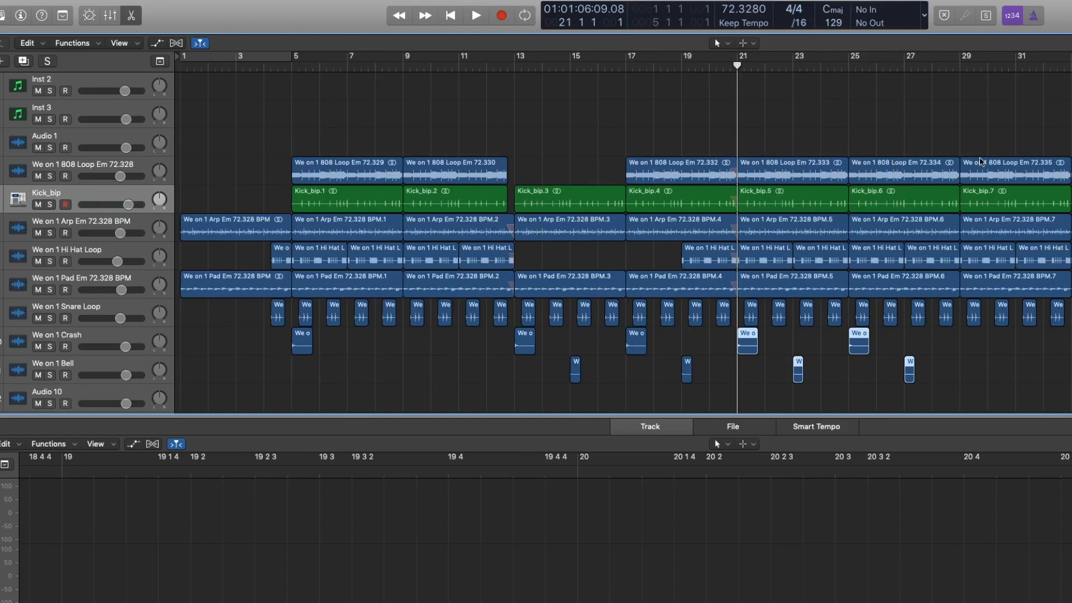
# Delete all loop regions from bar 33 onward.
pyautogui.hscroll(5, 905, 125)
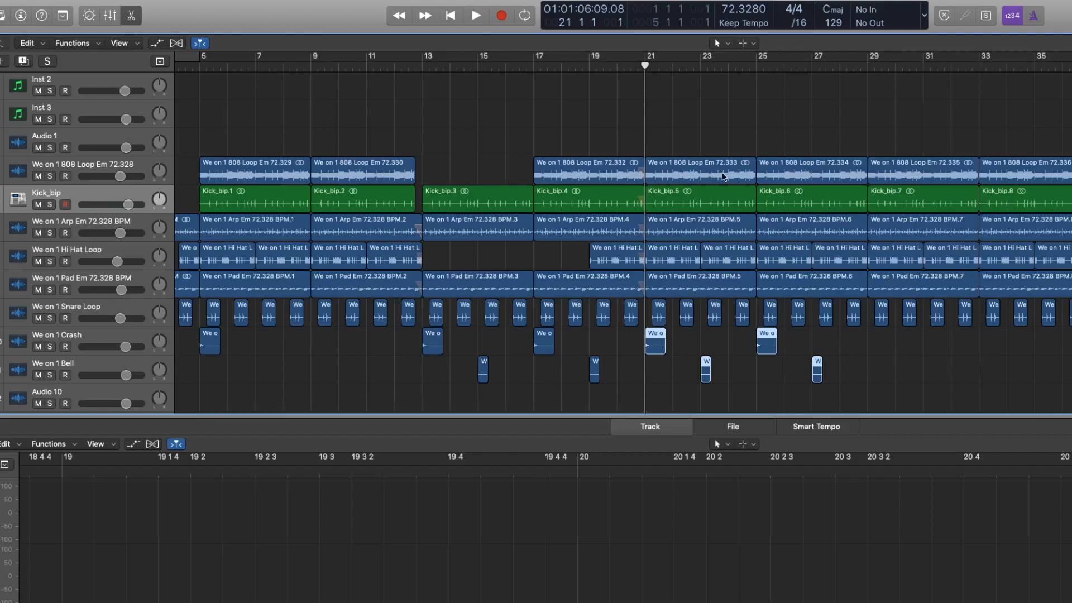
pyautogui.click(869, 66)
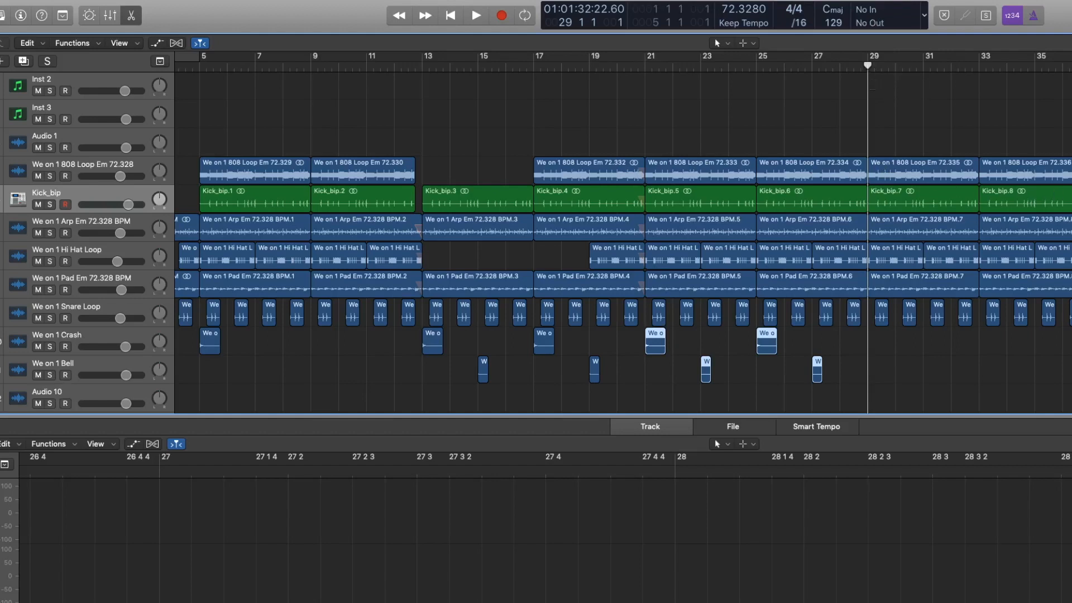
pyautogui.press('super+v')
pyautogui.moveTo(1067, 144); pyautogui.dragTo(994, 354)
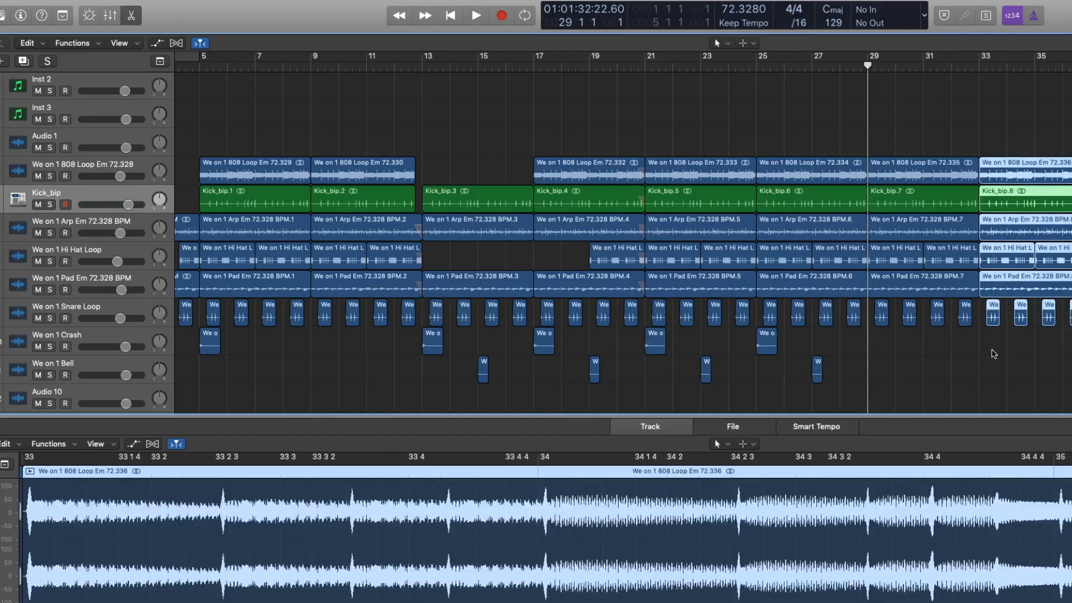
pyautogui.press('Delete')
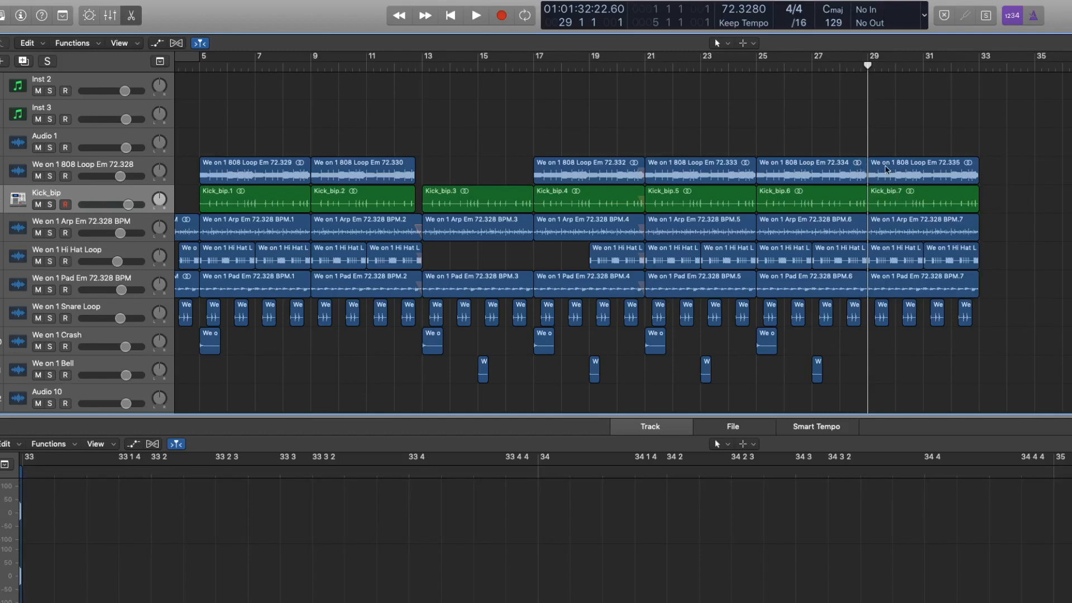
# Delete the Kick_bip region and both Hi Hat Loop regions between bars 29 and 33.
pyautogui.click(888, 201)
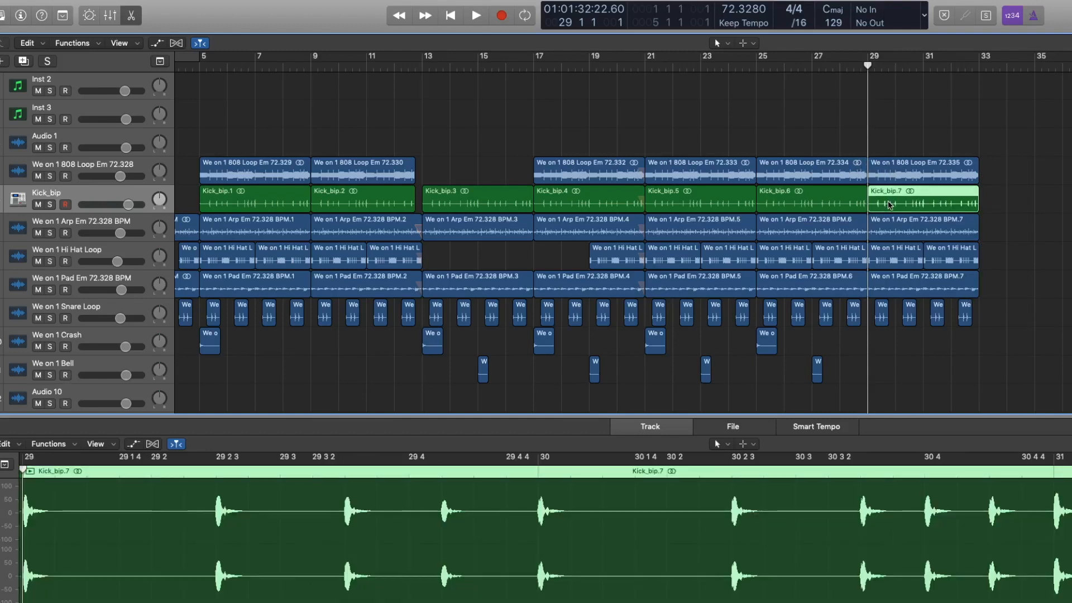
pyautogui.press('Delete')
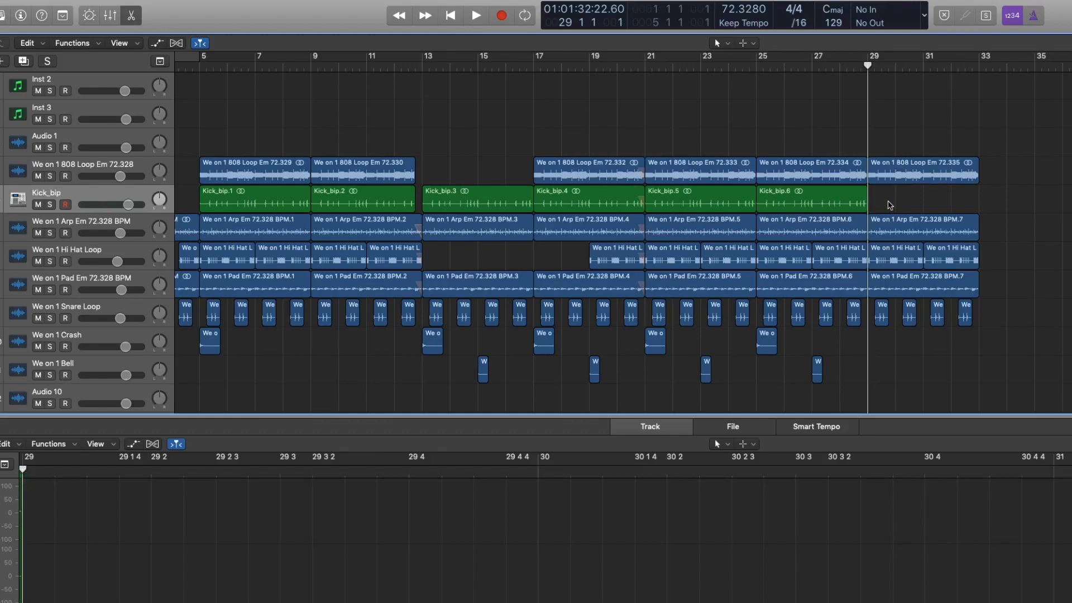
pyautogui.click(895, 262)
pyautogui.press('Delete')
pyautogui.click(941, 259)
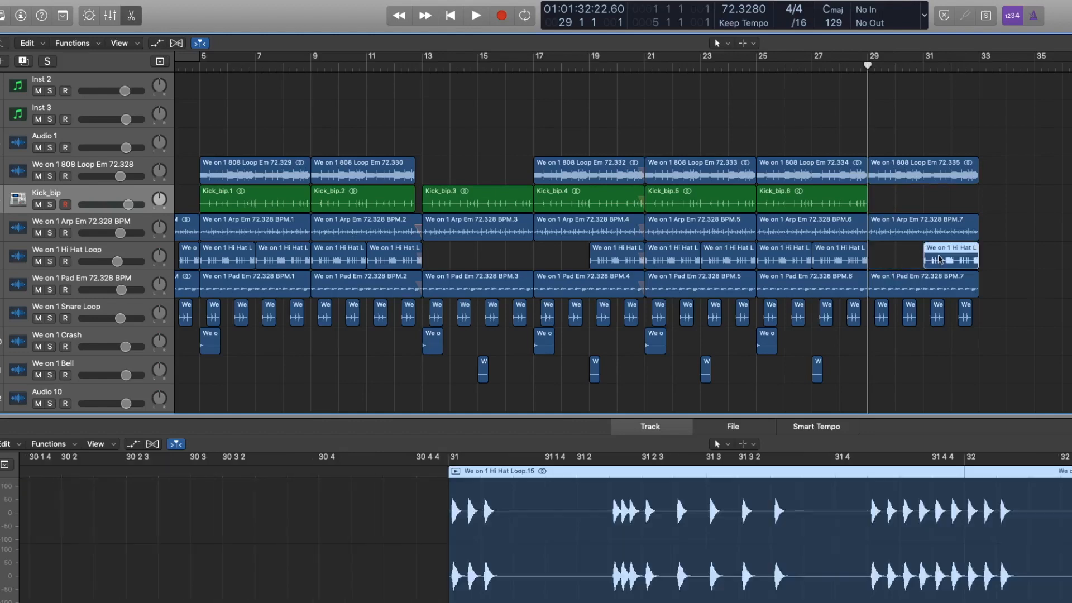
pyautogui.press('Delete')
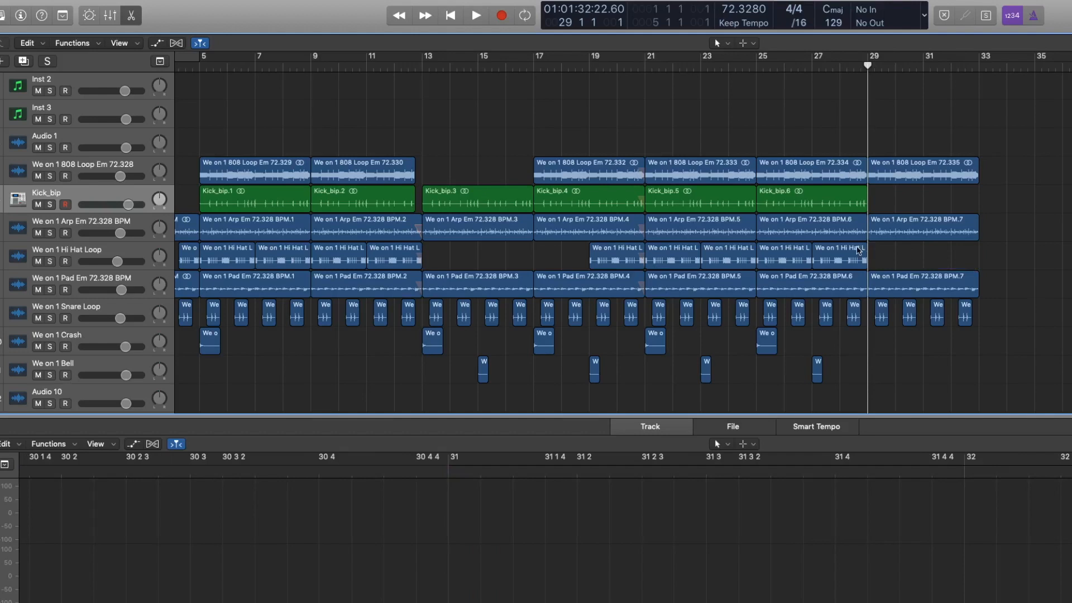
# Delete the Snare Loop regions from bar 29 onward and copy the last Crash and Bell regions to bars 29 and 31.
pyautogui.moveTo(1016, 327); pyautogui.dragTo(764, 384)
pyautogui.press('Delete')
pyautogui.moveTo(765, 342); pyautogui.dragTo(877, 346)
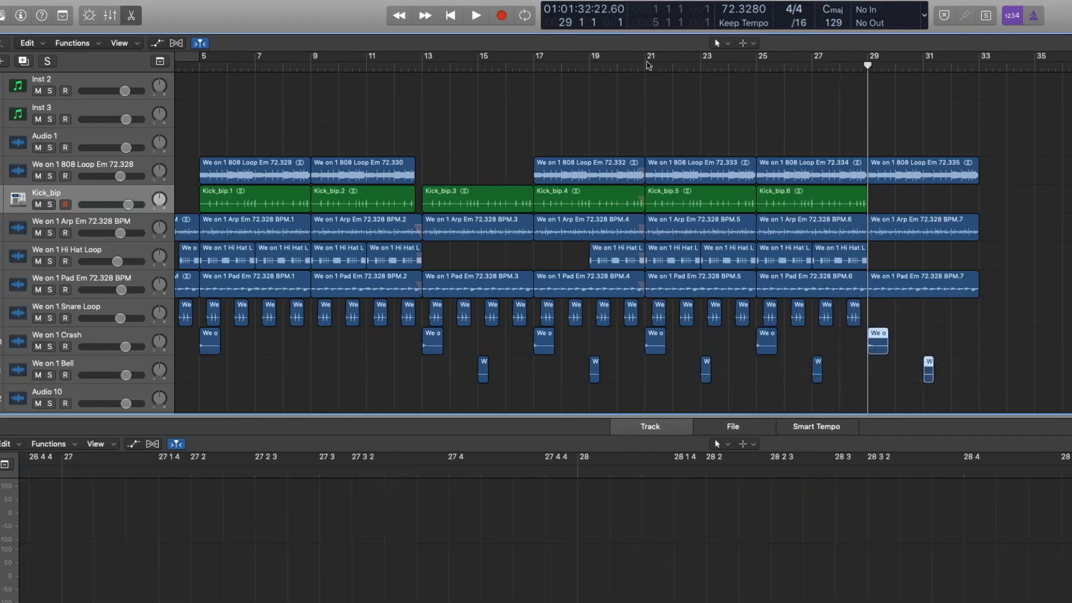
# Listen to the ending from bar 27 to bar 33 and lower the We on 1 Bell track's volume slightly.
pyautogui.hscroll(-5, 531, 148)
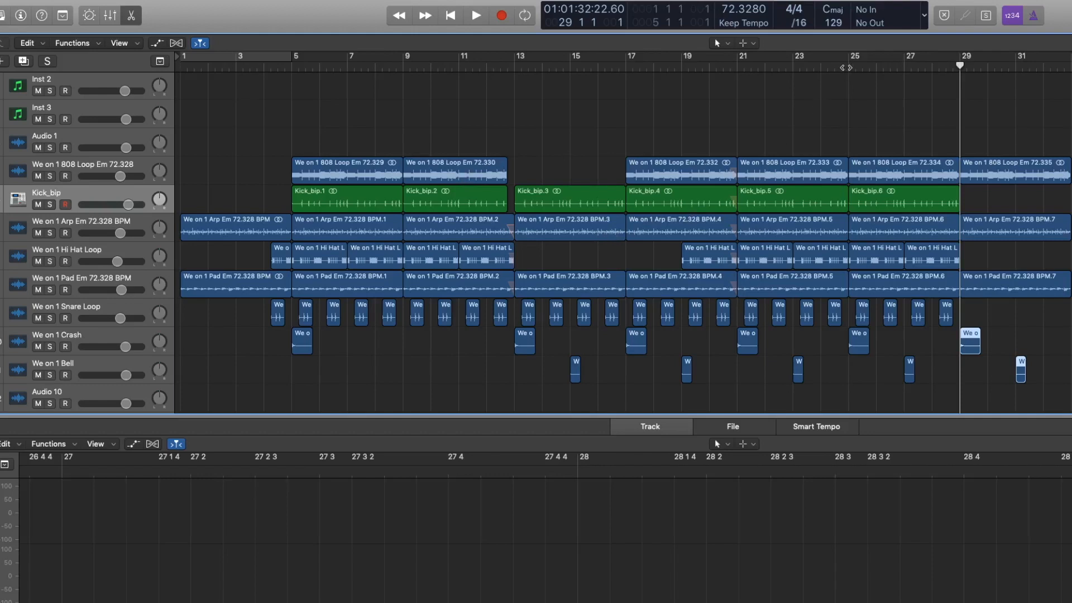
pyautogui.press('Return')
pyautogui.click(903, 67)
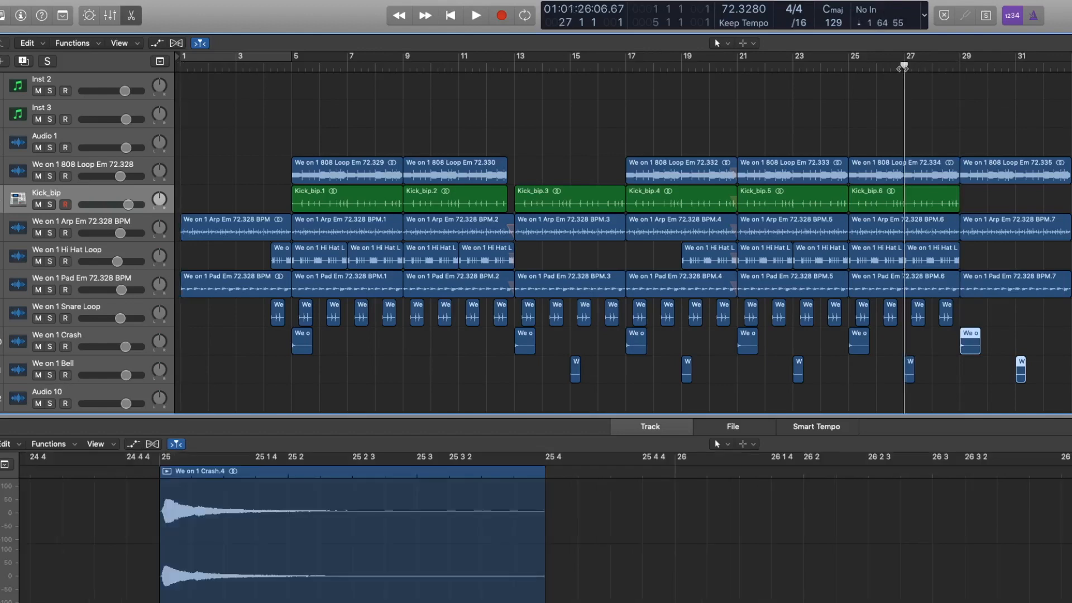
pyautogui.press('space')
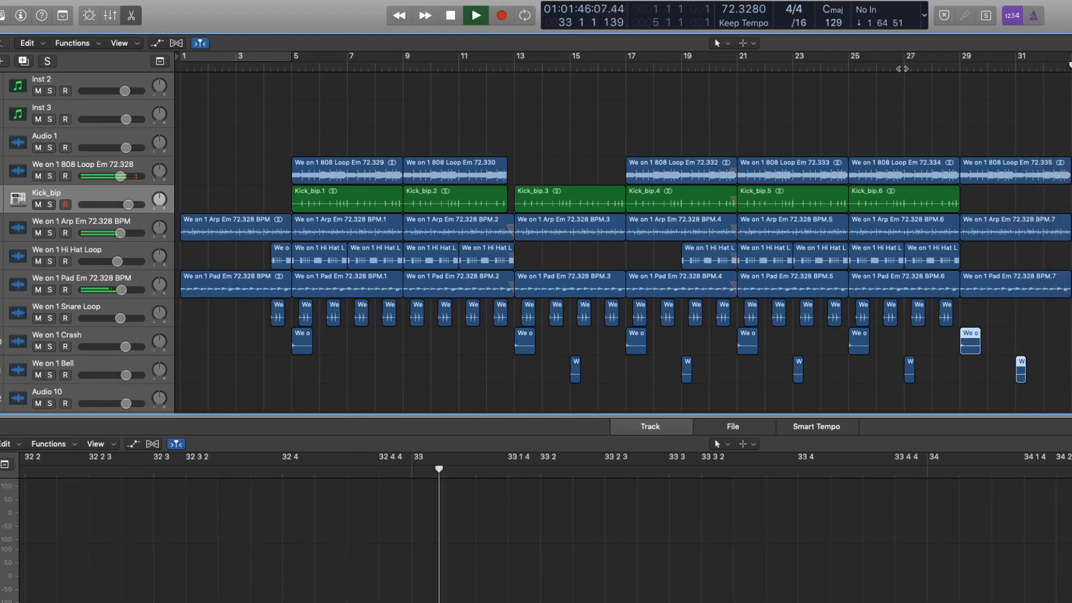
pyautogui.press('space')
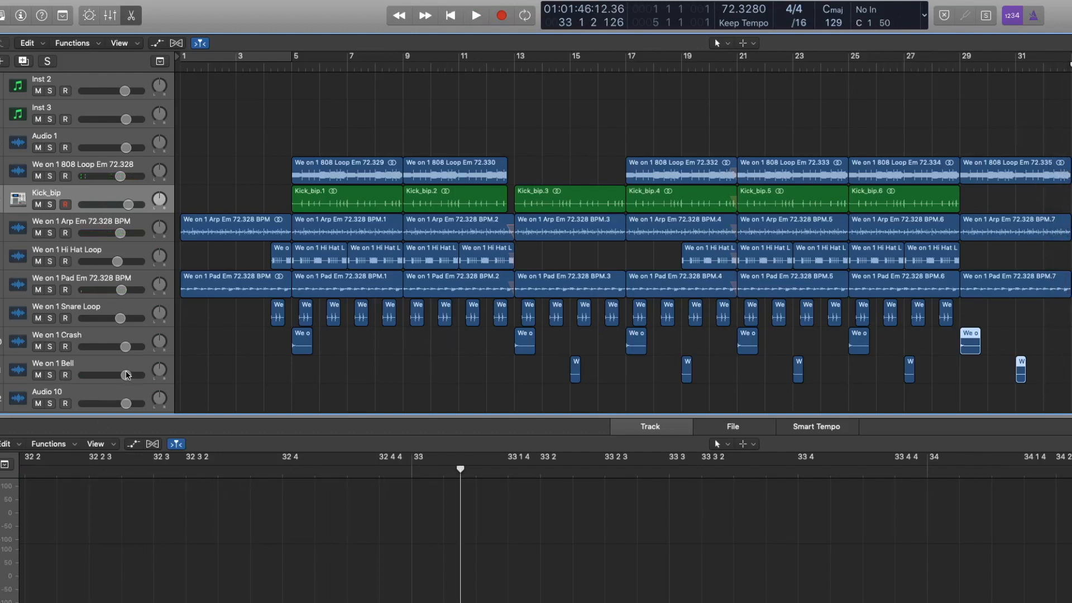
pyautogui.moveTo(128, 375); pyautogui.dragTo(113, 375)
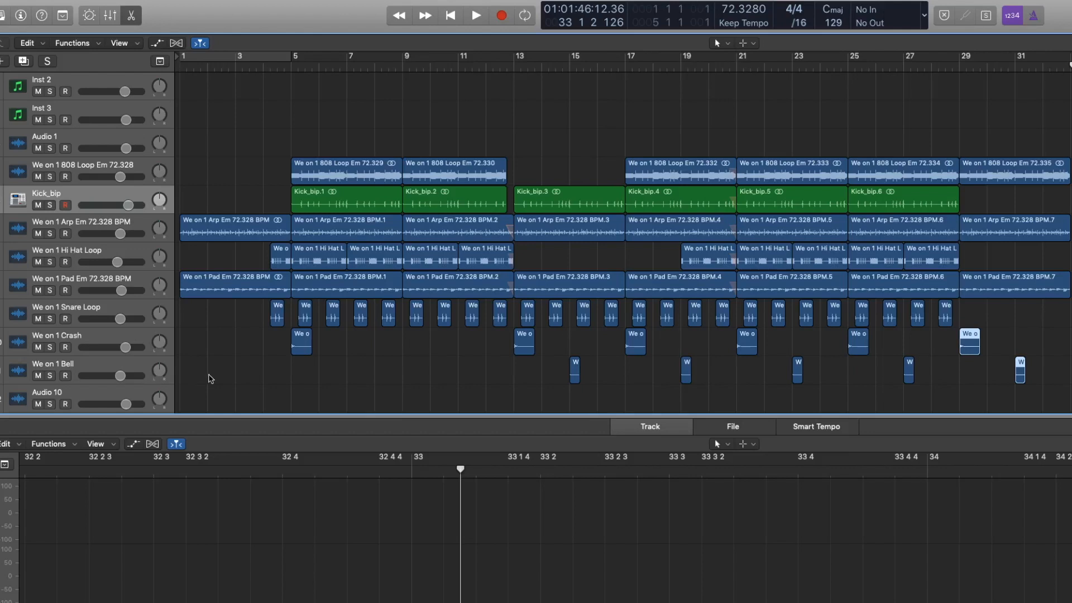
pyautogui.hscroll(-2, 223, 382)
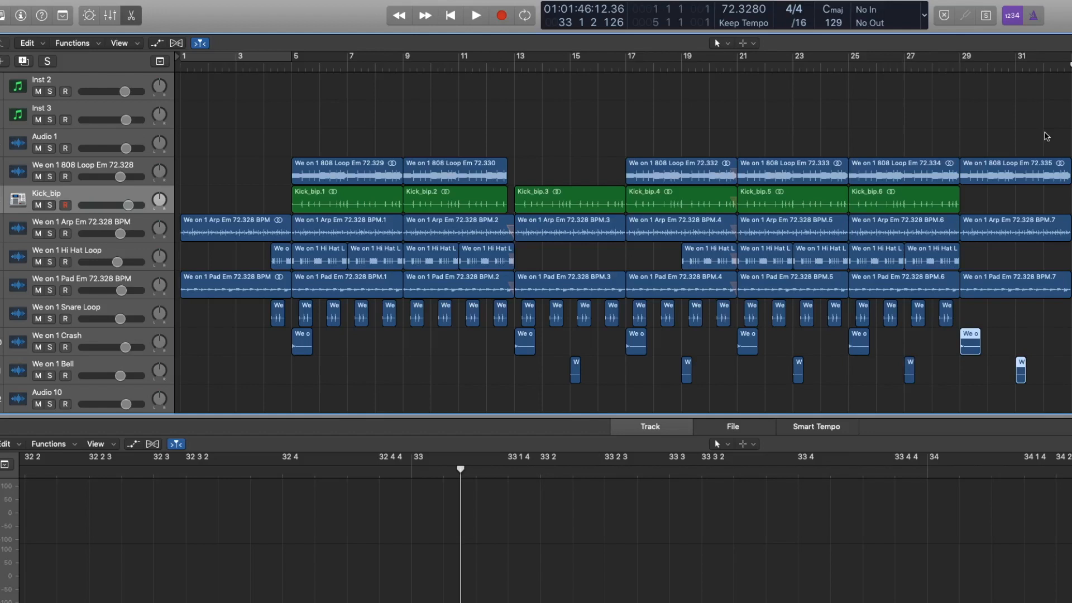
pyautogui.click(1042, 67)
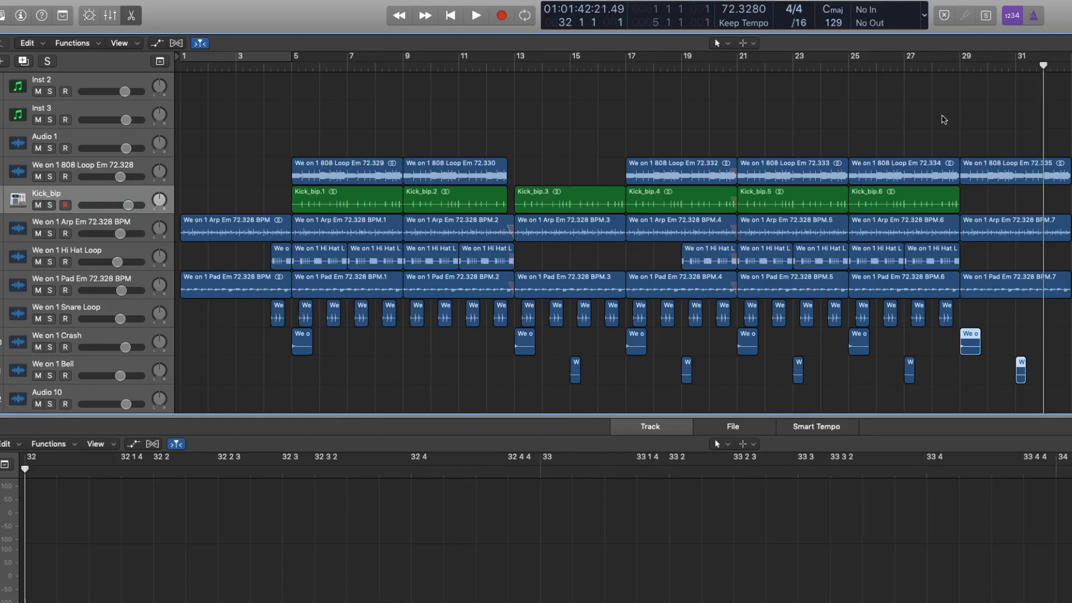
pyautogui.hscroll(-1, 949, 134)
pyautogui.press(',')
pyautogui.press(',')
pyautogui.press(',')
pyautogui.press(',')
pyautogui.press(',')
pyautogui.press('.')
pyautogui.press('.')
pyautogui.press('.')
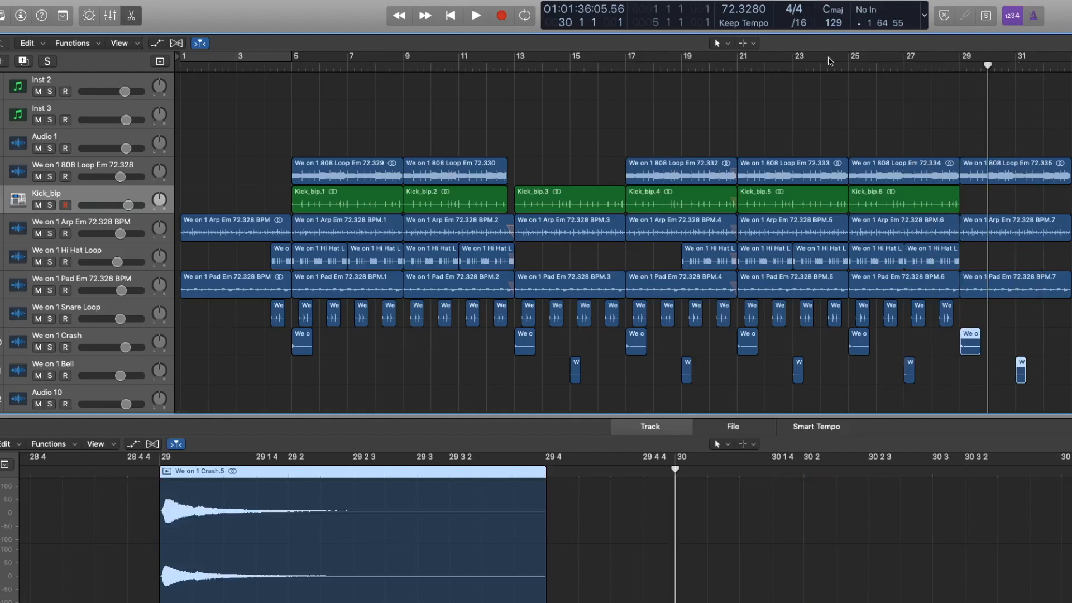
# Return the playhead to bar 1 and set the project key signature to E minor.
pyautogui.press('Return')
pyautogui.click(833, 9)
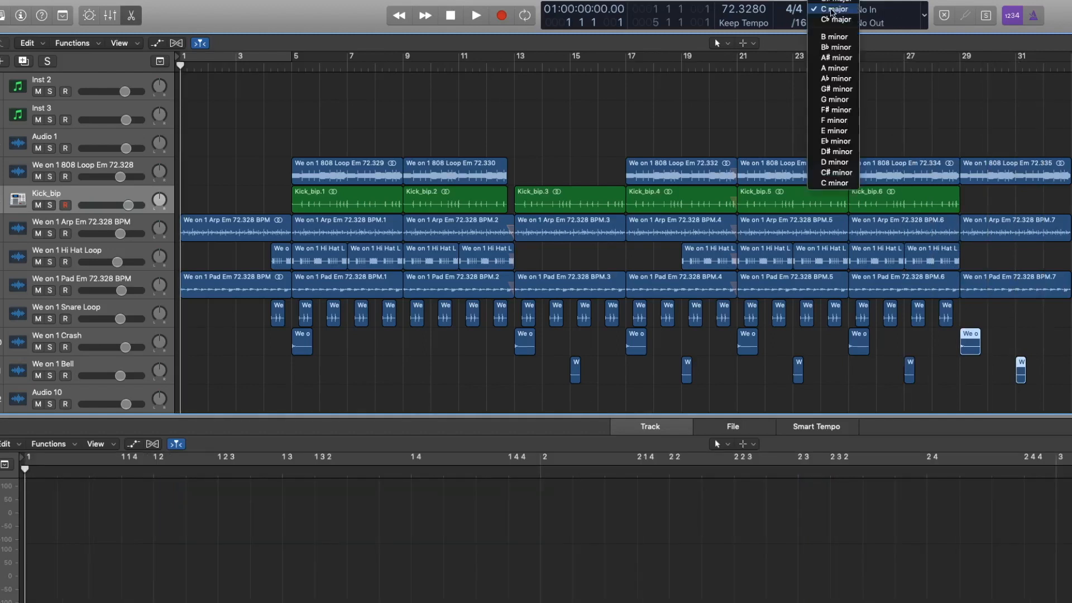
pyautogui.click(853, 133)
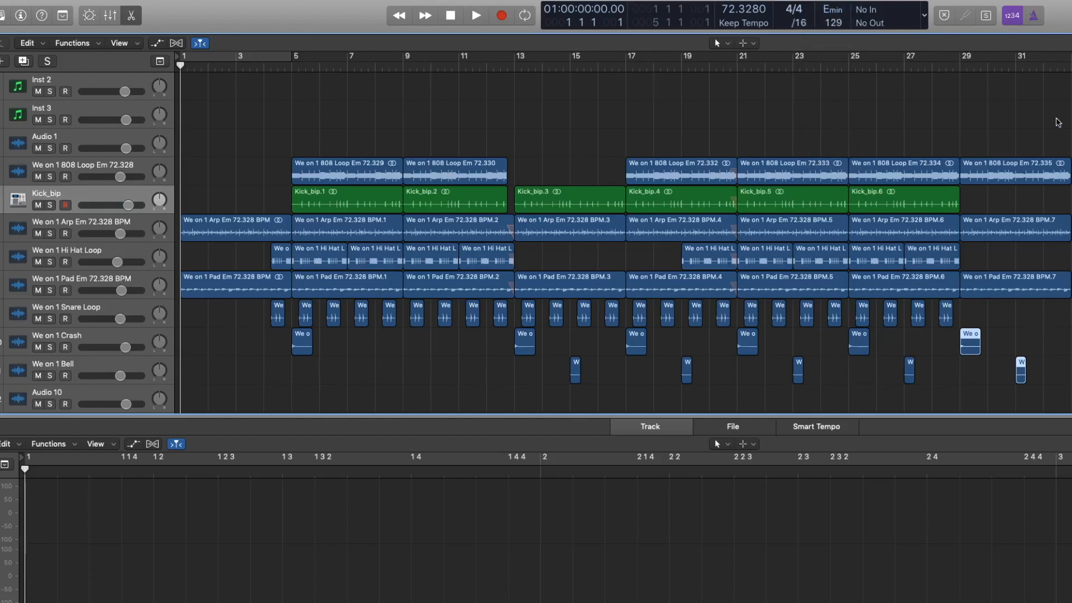
# Split the 808 region that starts at bar 29 about one and a half beats in with the Scissors tool.
pyautogui.press('super+Right')
pyautogui.press('super+Right')
pyautogui.press('super+Right')
pyautogui.press('super+Right')
pyautogui.press('super+Right')
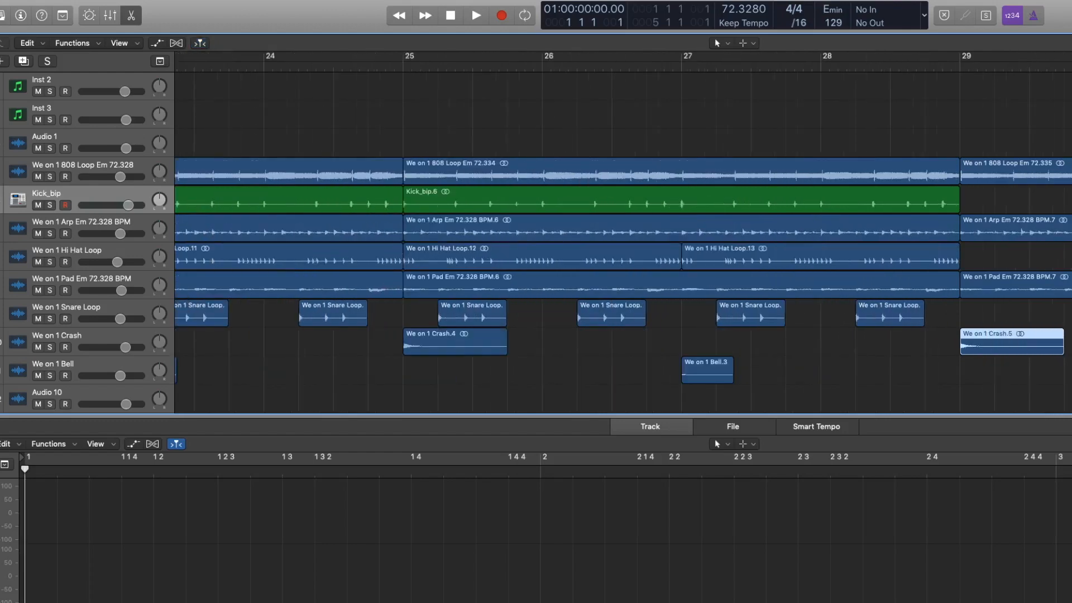
pyautogui.press('super+Down')
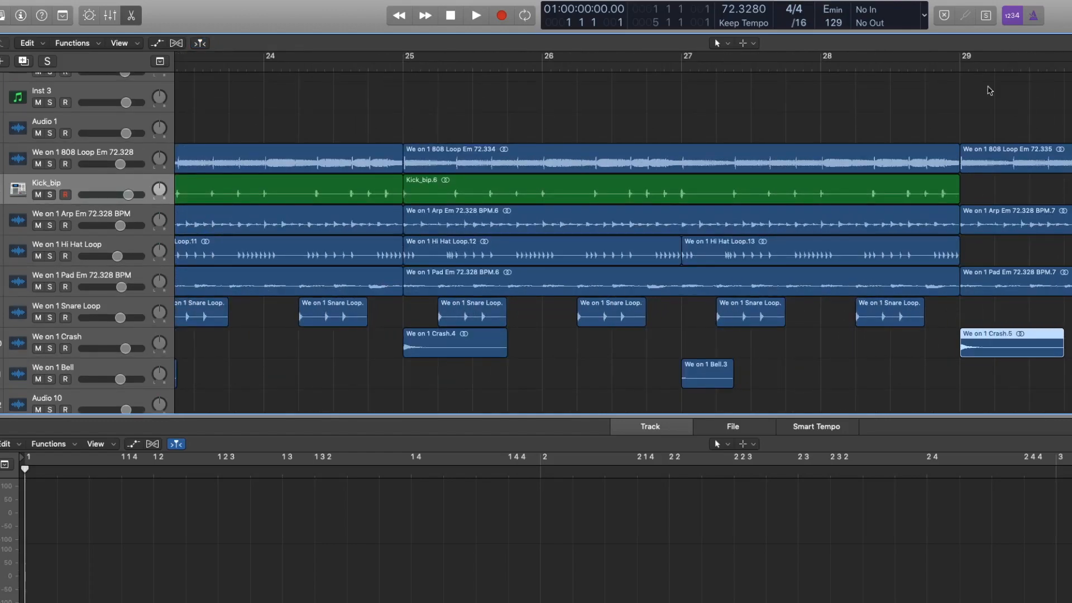
pyautogui.click(728, 43)
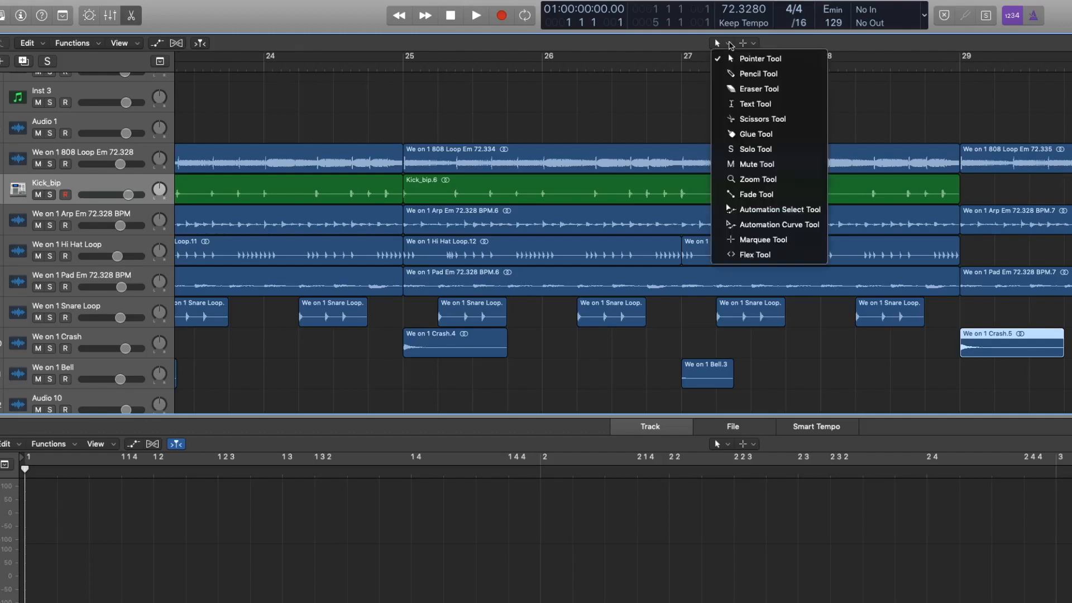
pyautogui.click(762, 119)
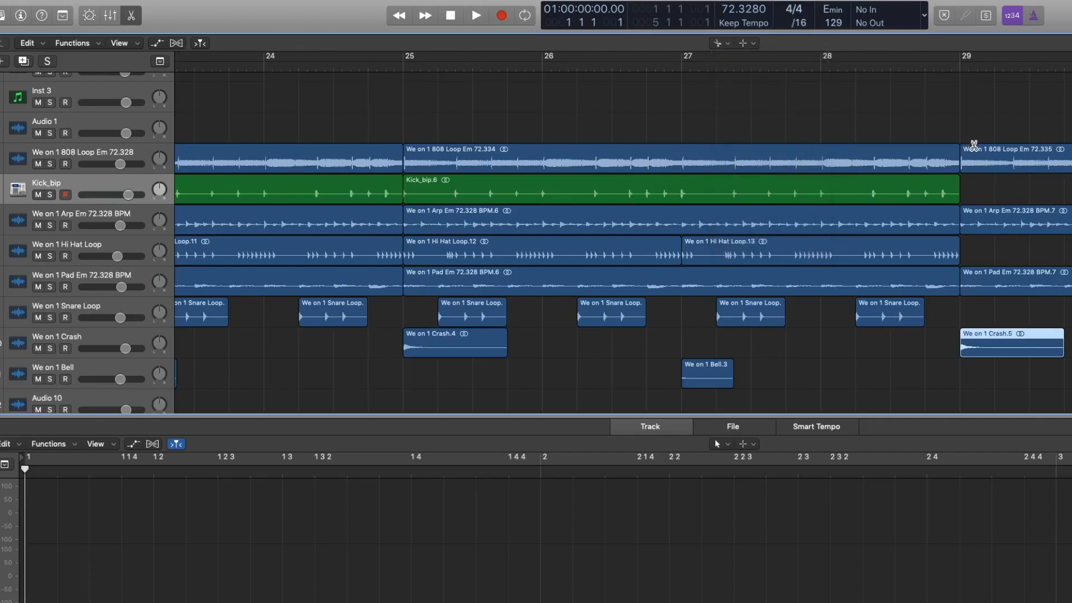
pyautogui.click(1014, 162)
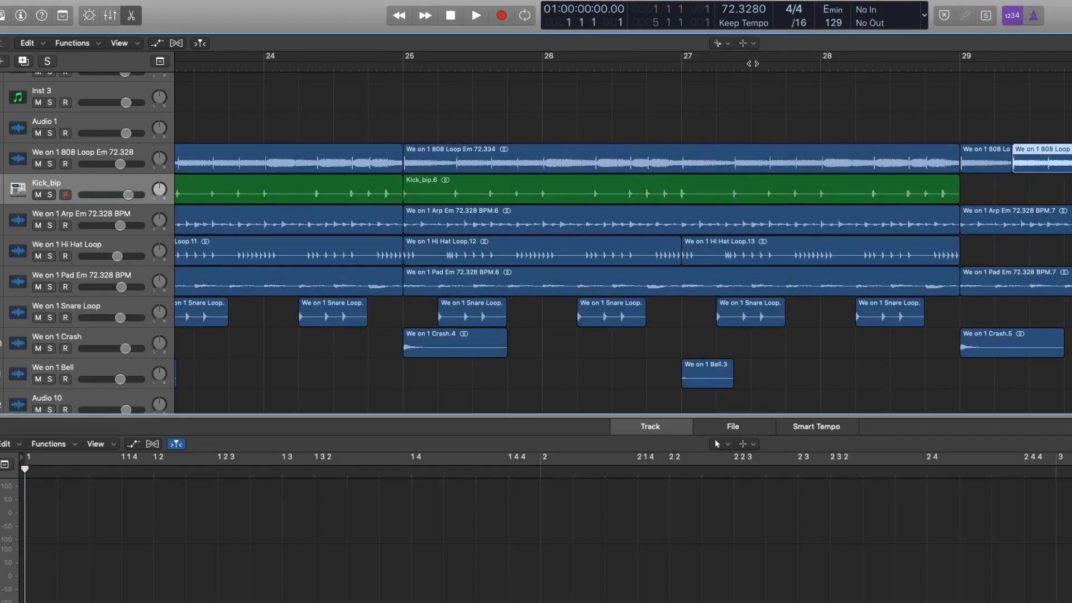
# Copy the short 808 piece from bar 29 to bar 33, right after the last 808 region.
pyautogui.press('super+Left')
pyautogui.press('super+Left')
pyautogui.press('super+Left')
pyautogui.press('super+Left')
pyautogui.press('super+Left')
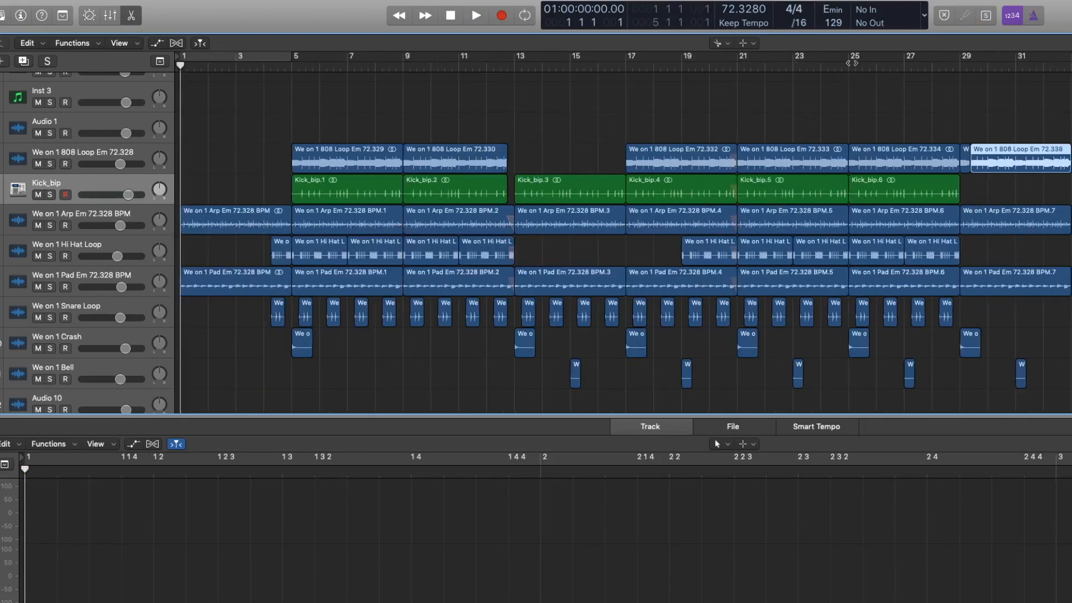
pyautogui.click(729, 44)
pyautogui.click(735, 57)
pyautogui.click(966, 159)
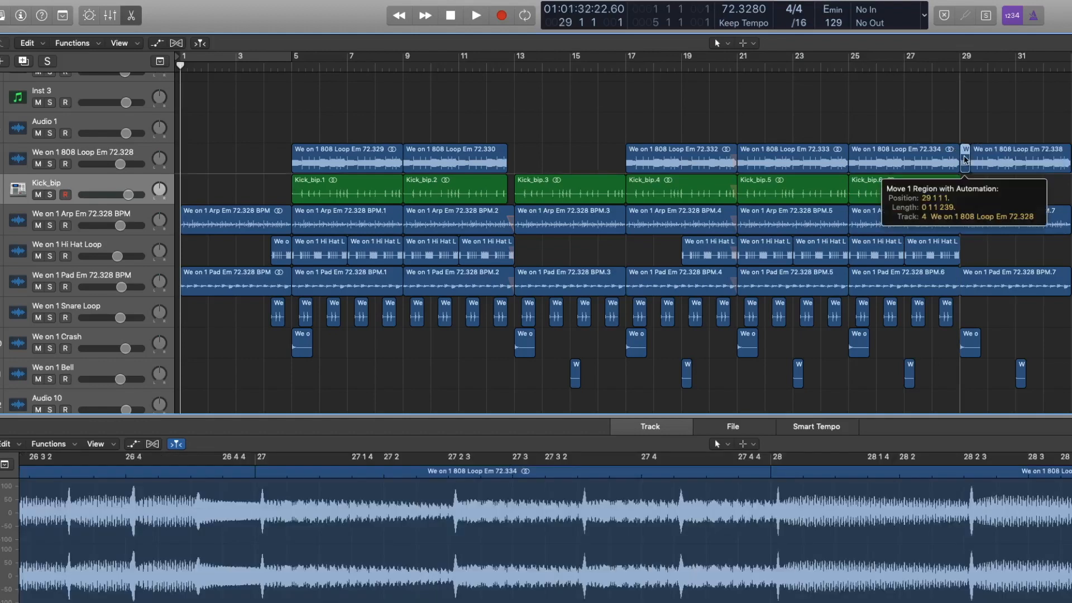
pyautogui.moveTo(965, 160); pyautogui.dragTo(1071, 162)
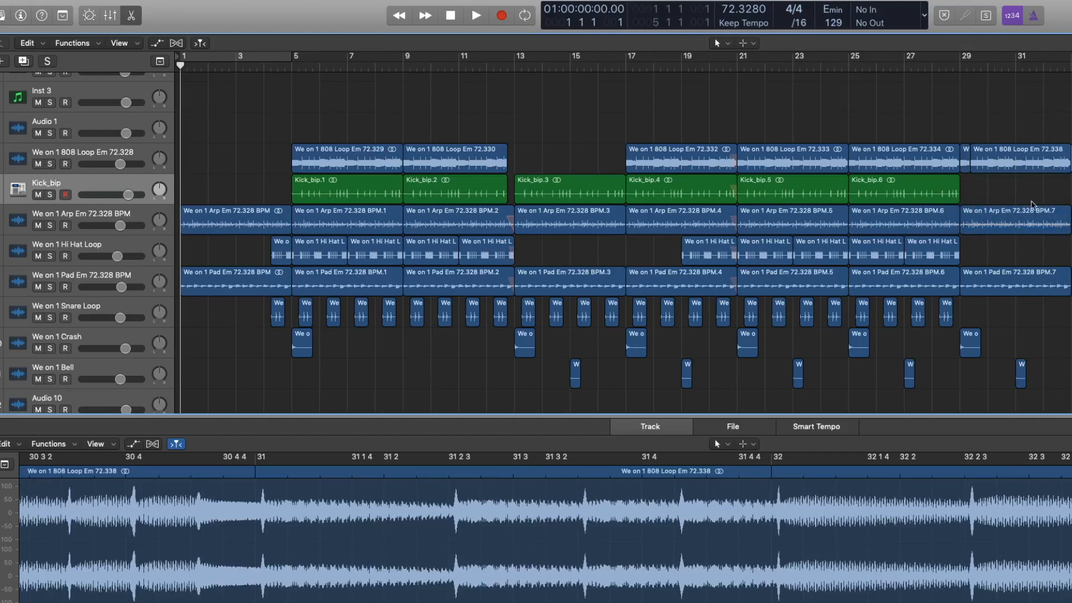
# Play back the ending from bar 29 twice to hear how the 808 and pad sound together.
pyautogui.press('super+Right')
pyautogui.press('super+Right')
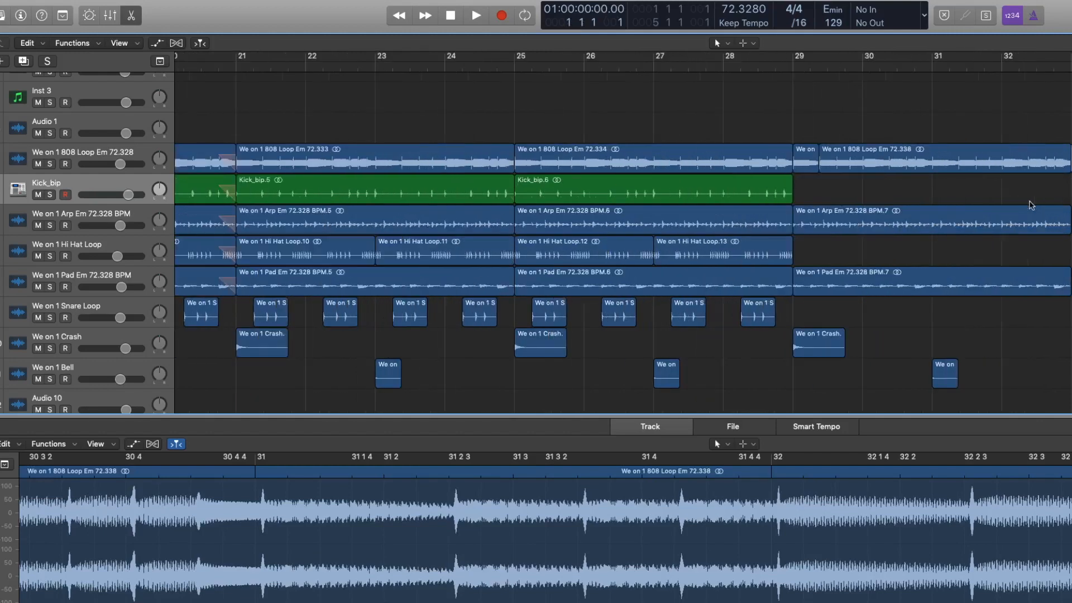
pyautogui.press('super+Down')
pyautogui.press('super+Down')
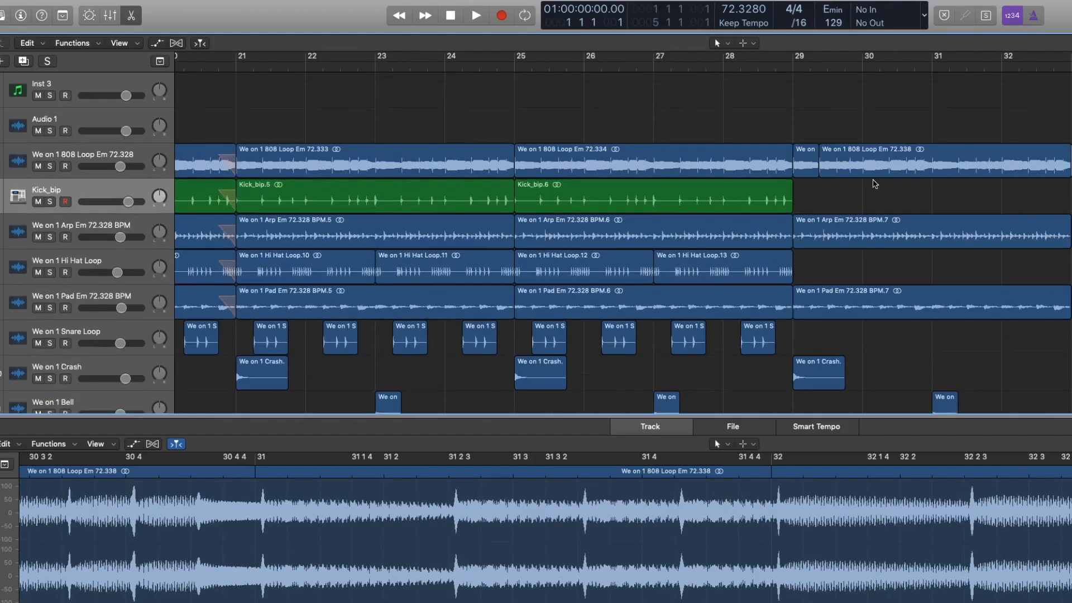
pyautogui.click(790, 68)
pyautogui.press('space')
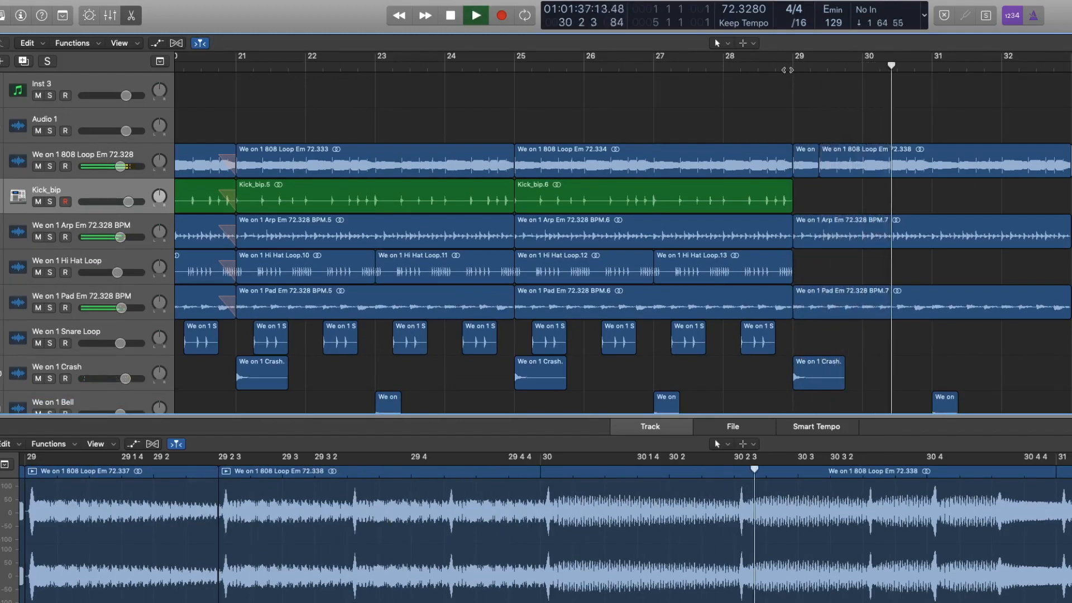
pyautogui.press('space')
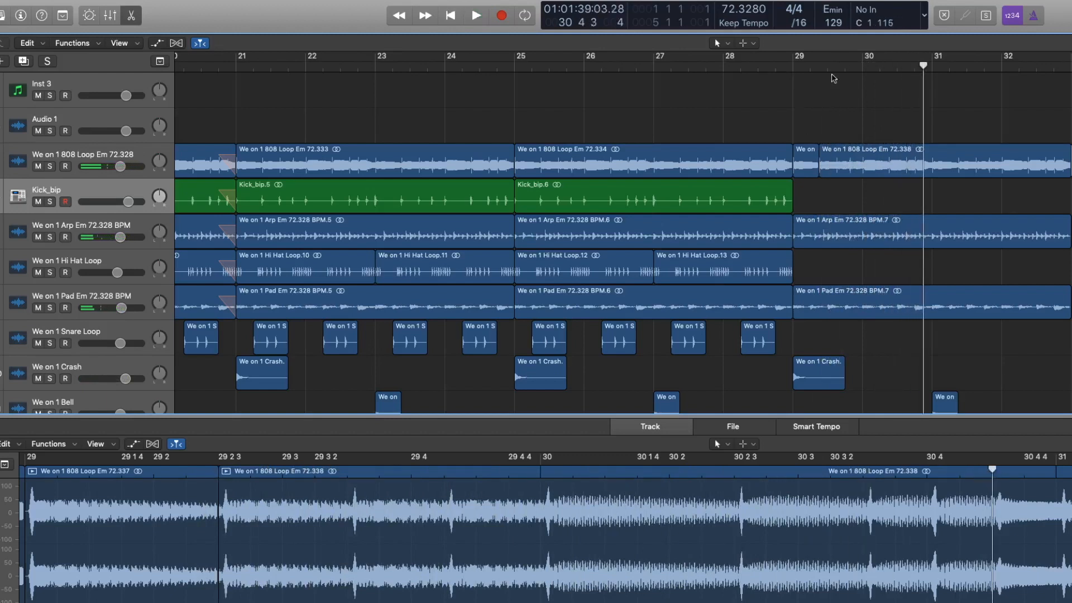
pyautogui.click(790, 67)
pyautogui.press('space')
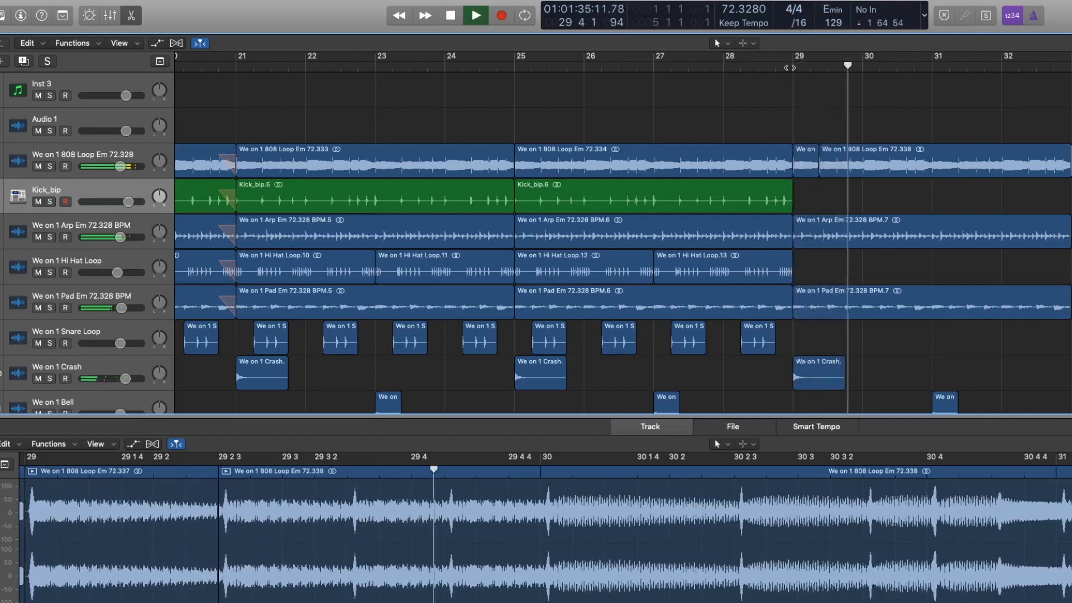
pyautogui.press('space')
# Split the Pad region that starts at bar 29 at its third beat and at bar 30 with the Scissors tool.
pyautogui.click(728, 43)
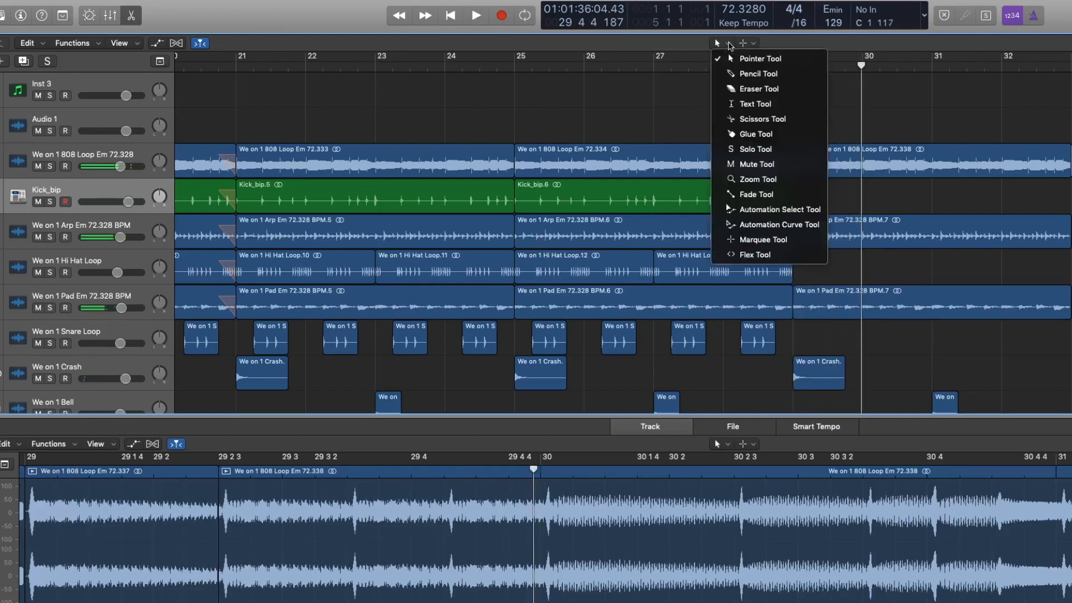
pyautogui.click(757, 119)
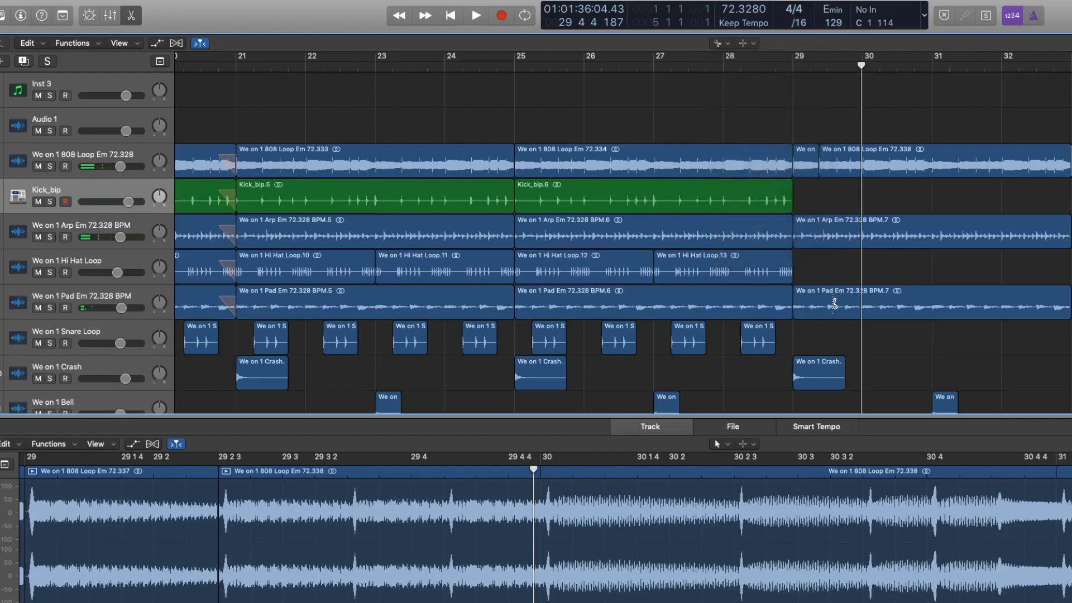
pyautogui.click(828, 304)
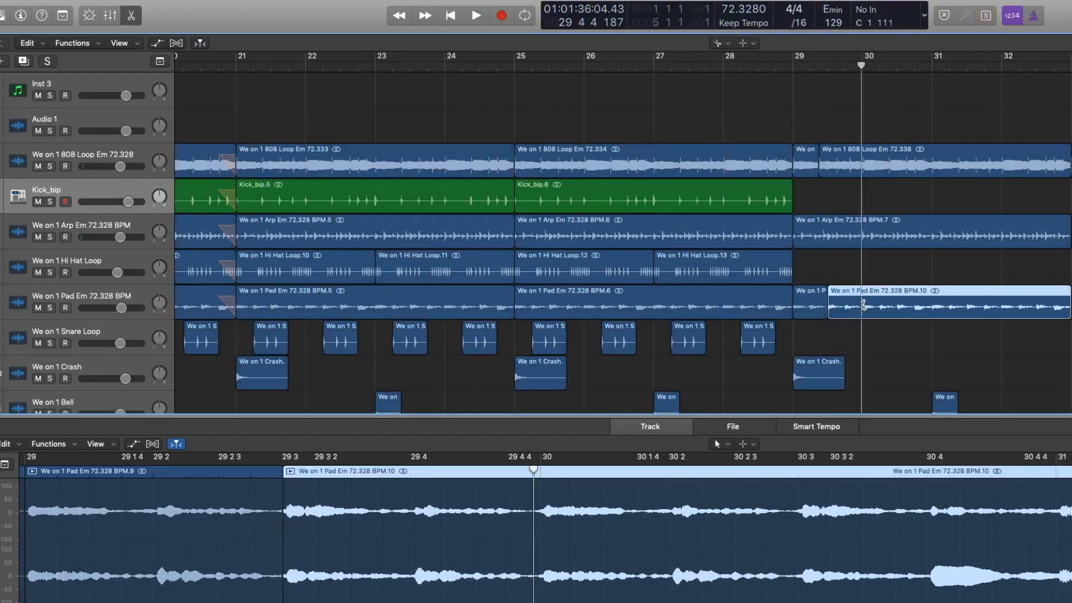
pyautogui.moveTo(863, 304); pyautogui.dragTo(863, 304)
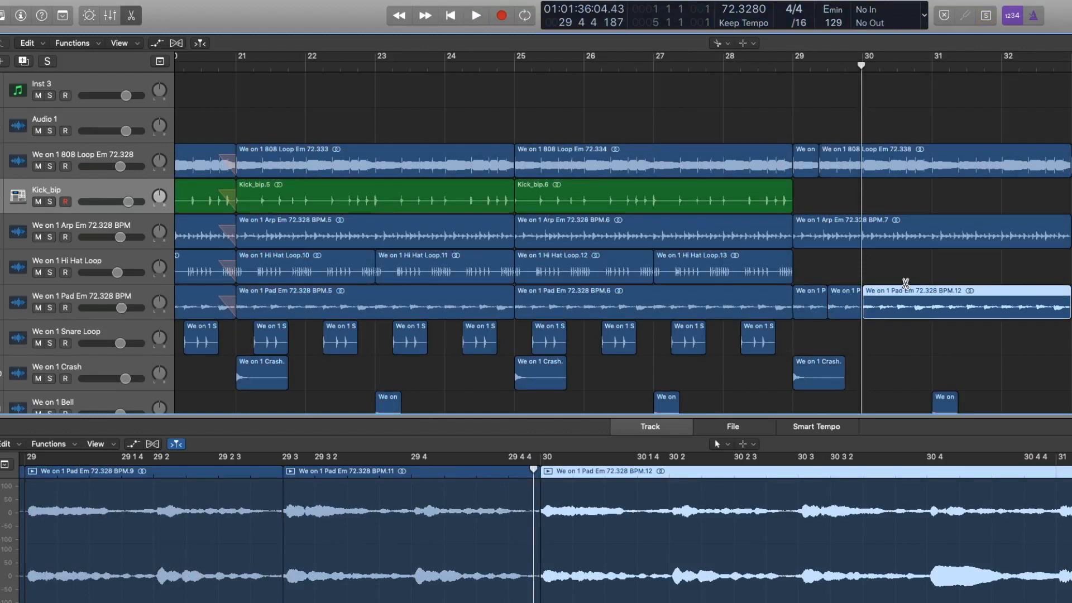
# Shorten the last Pad region with the Pointer tool so that it ends half a bar before bar 33.
pyautogui.click(720, 43)
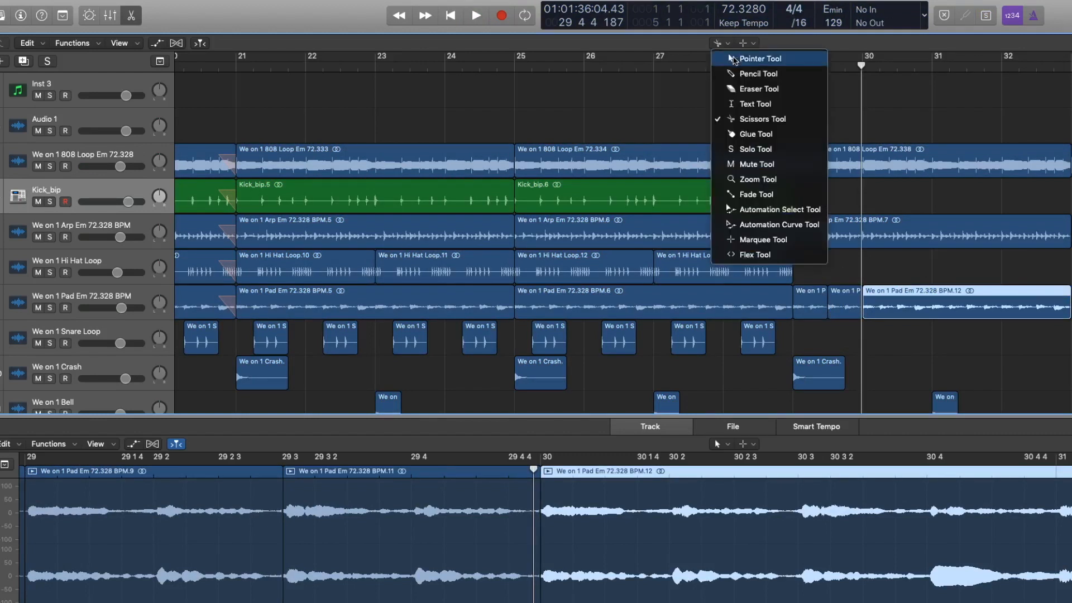
pyautogui.click(734, 59)
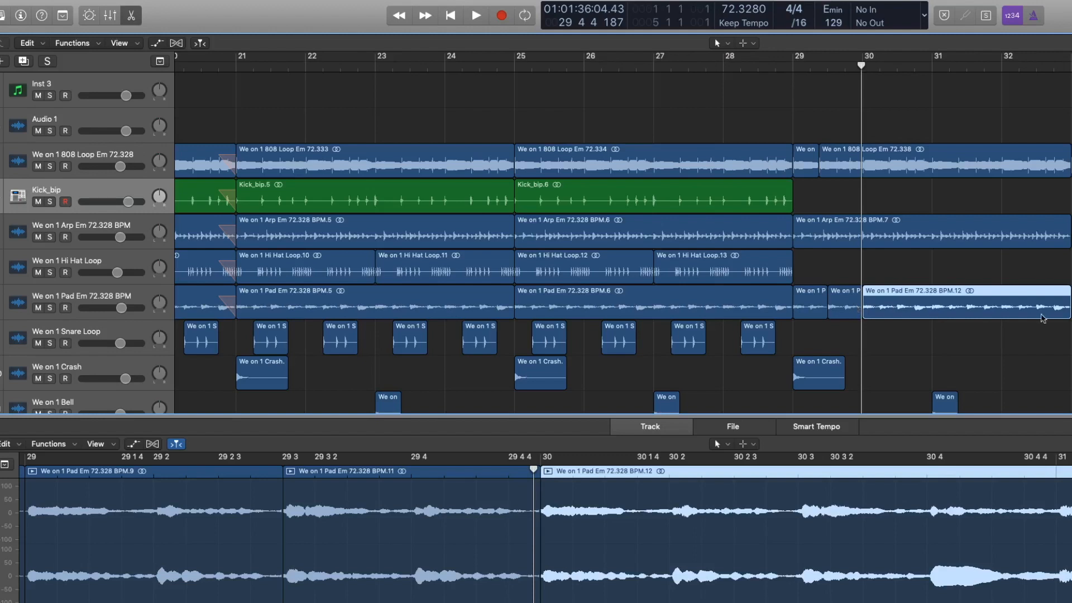
pyautogui.moveTo(1067, 317); pyautogui.dragTo(1036, 315)
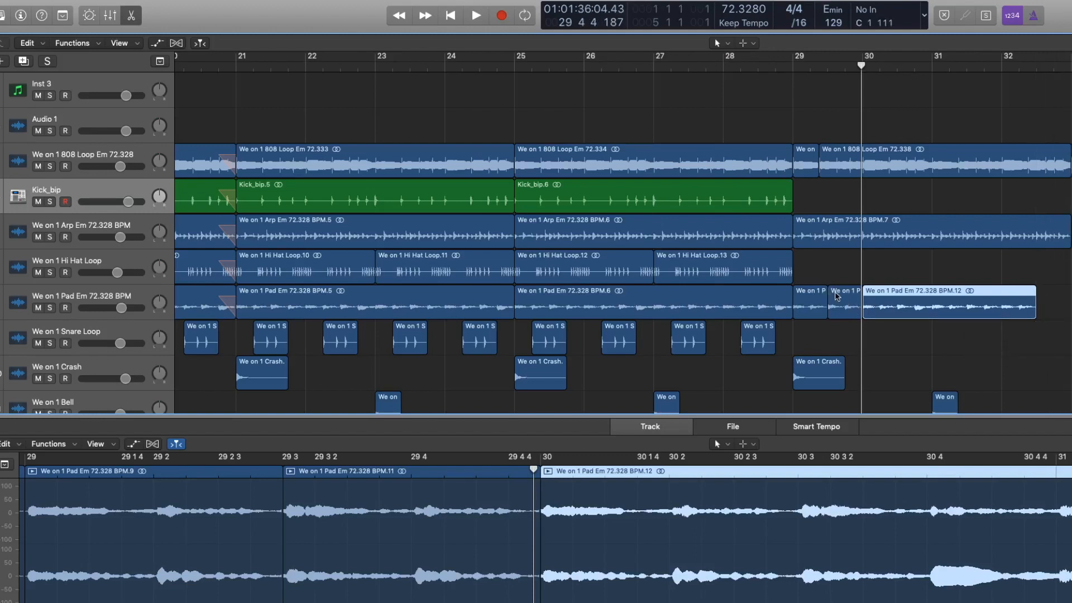
# Copy the half-bar Pad piece ending at bar 30 into the gap before bar 33 and again at bar 33, trimming the last copy to one beat.
pyautogui.moveTo(852, 303); pyautogui.dragTo(1044, 303)
pyautogui.press('alt')
pyautogui.press('super+Left')
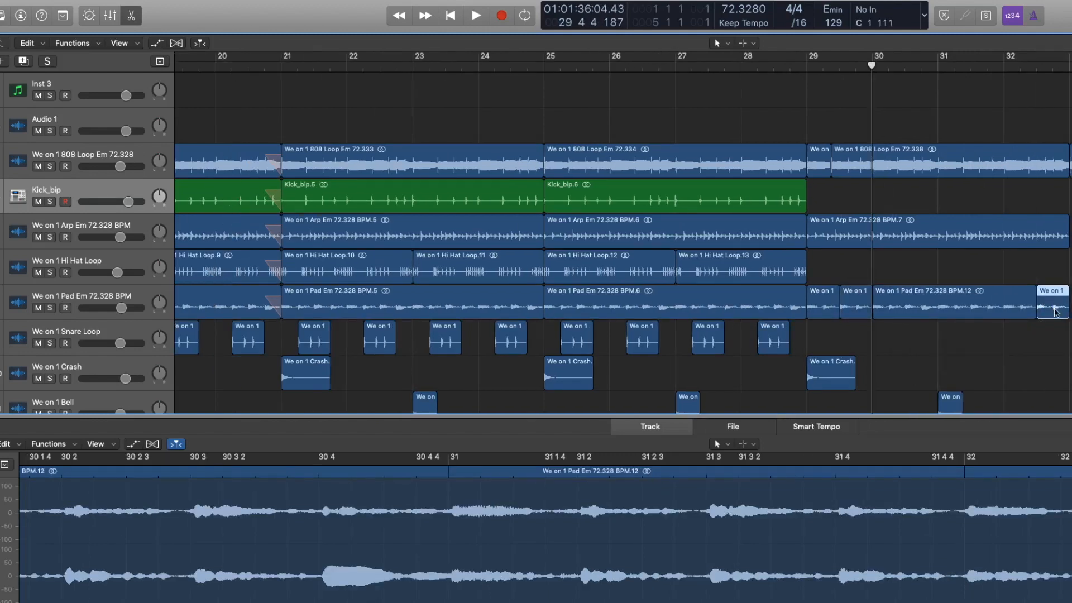
pyautogui.moveTo(1055, 311); pyautogui.dragTo(1071, 311)
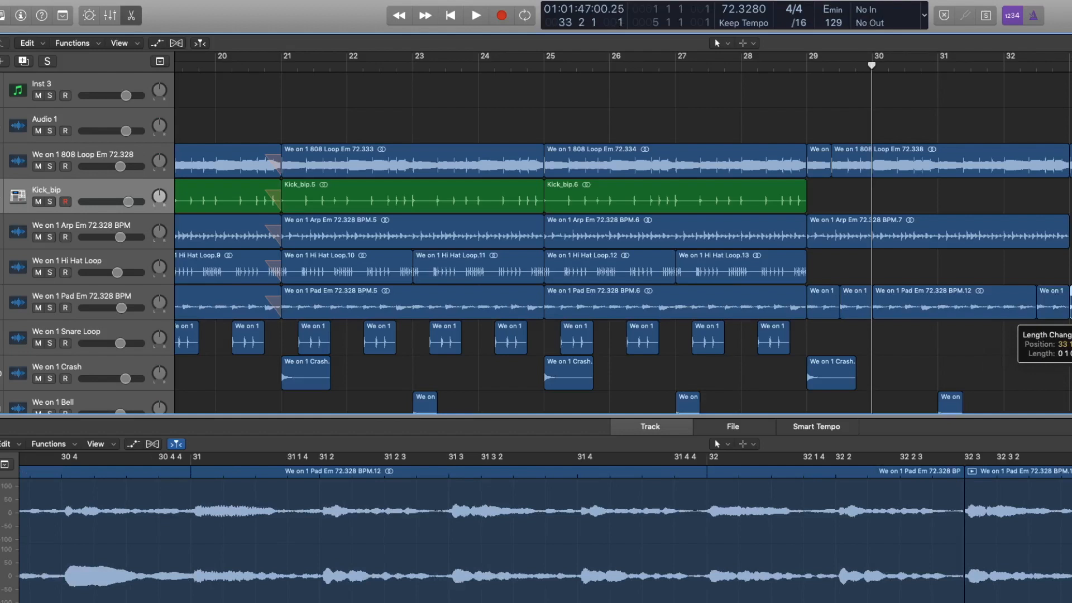
pyautogui.moveTo(1071, 313); pyautogui.dragTo(1071, 313)
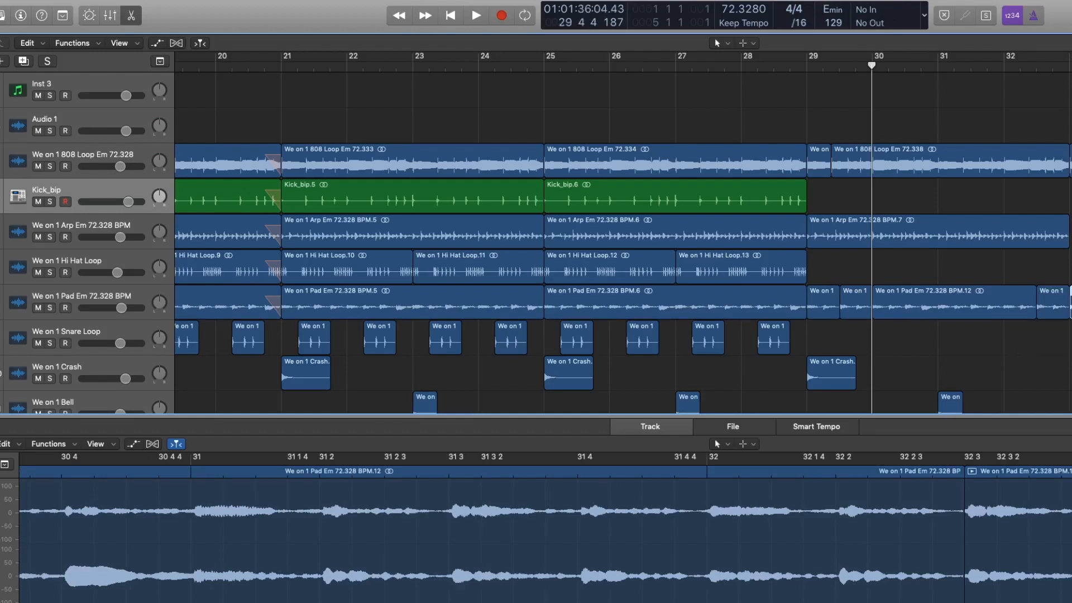
# Fade out the short closing 808 and Pad pieces at bar 33 with the Fade tool.
pyautogui.click(1071, 161)
pyautogui.click(719, 44)
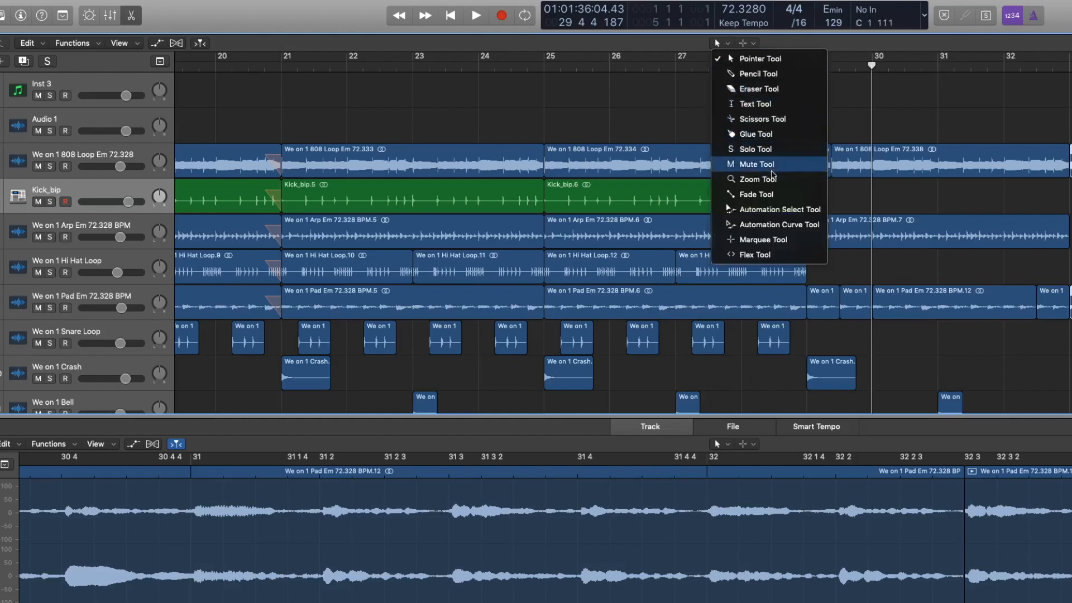
pyautogui.click(757, 193)
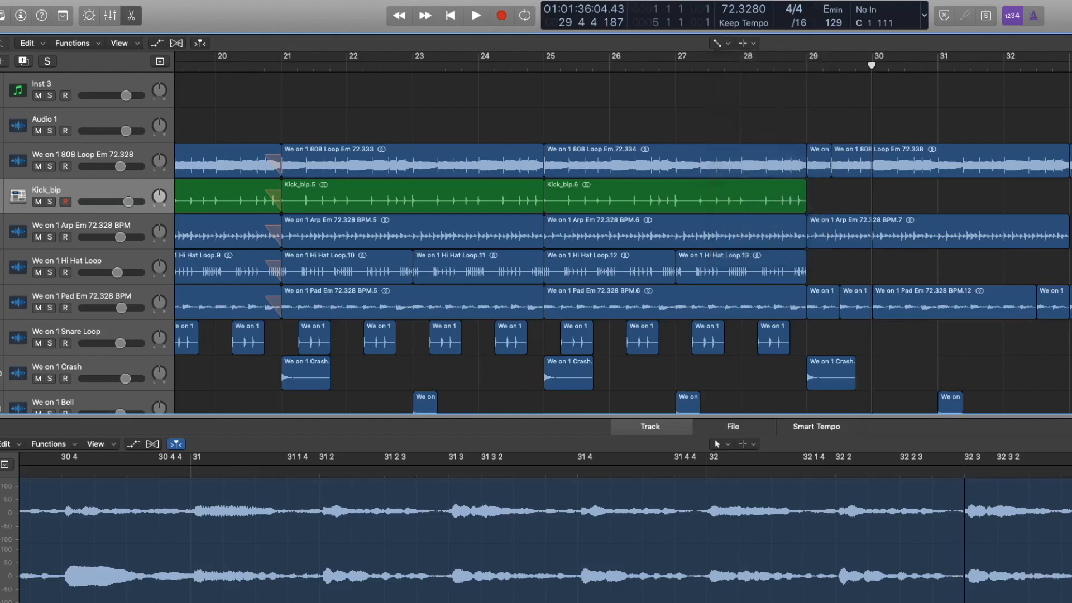
pyautogui.click(1071, 161)
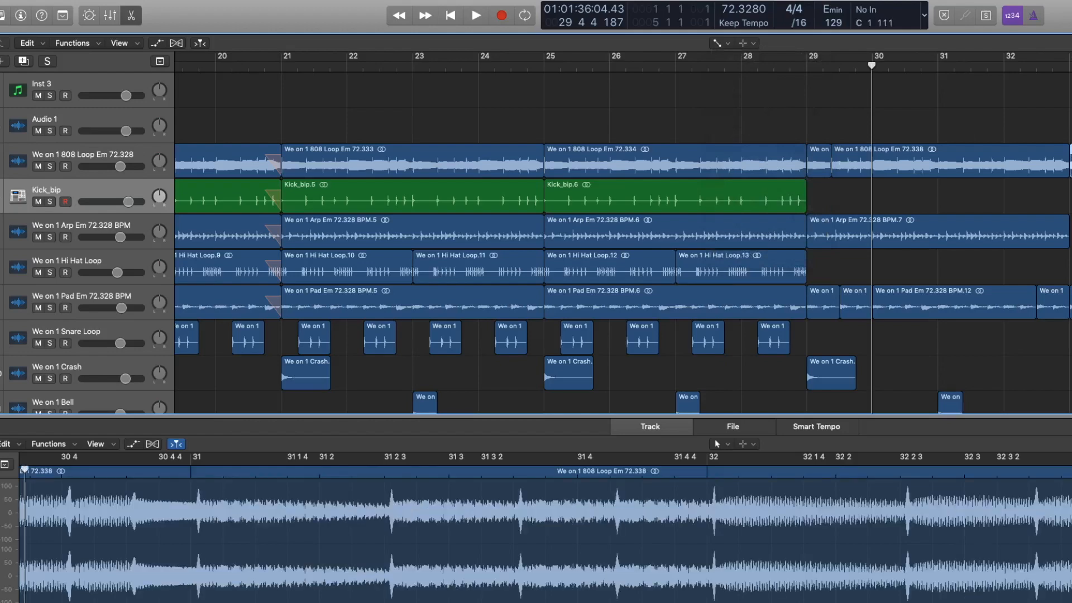
pyautogui.press(',')
pyautogui.press(',')
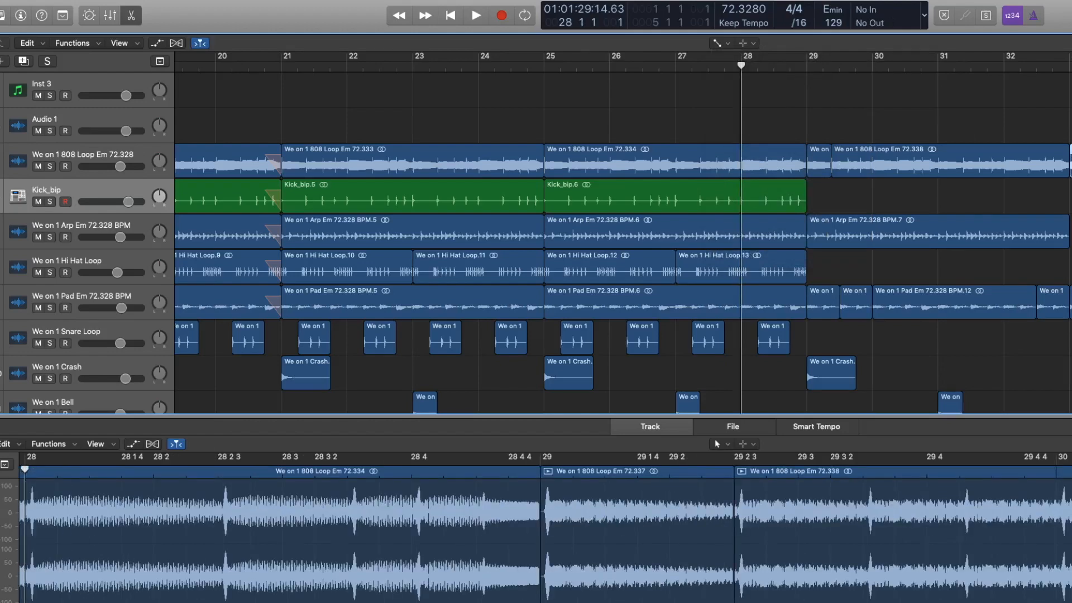
pyautogui.click(1071, 303)
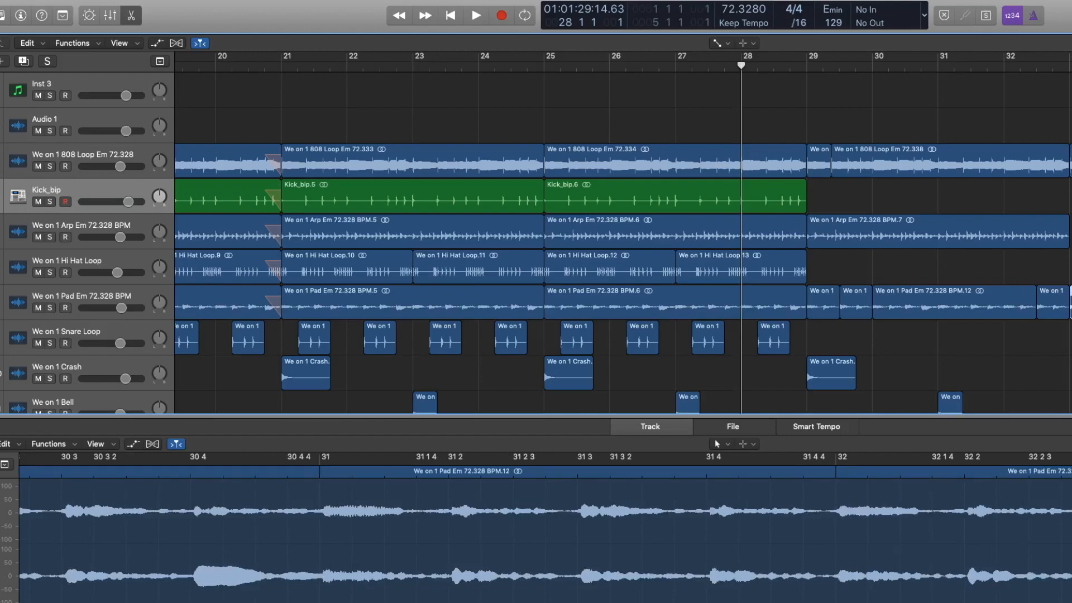
pyautogui.press('super+Right')
pyautogui.press('super+Right')
pyautogui.press('super+Right')
pyautogui.press('super+Right')
pyautogui.press('super+Right')
pyautogui.press('super+Right')
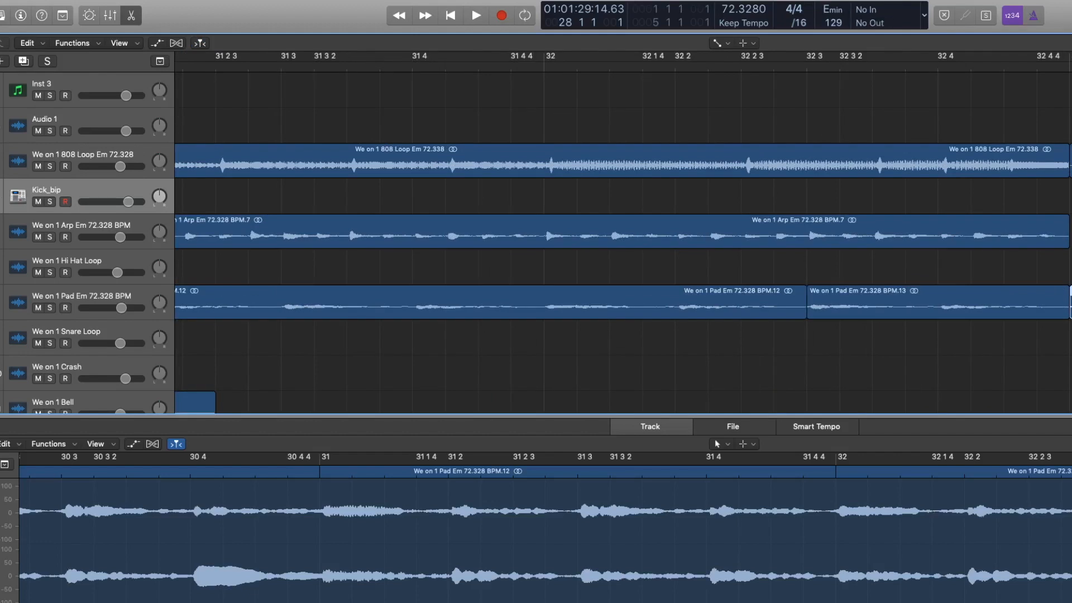
pyautogui.click(1071, 161)
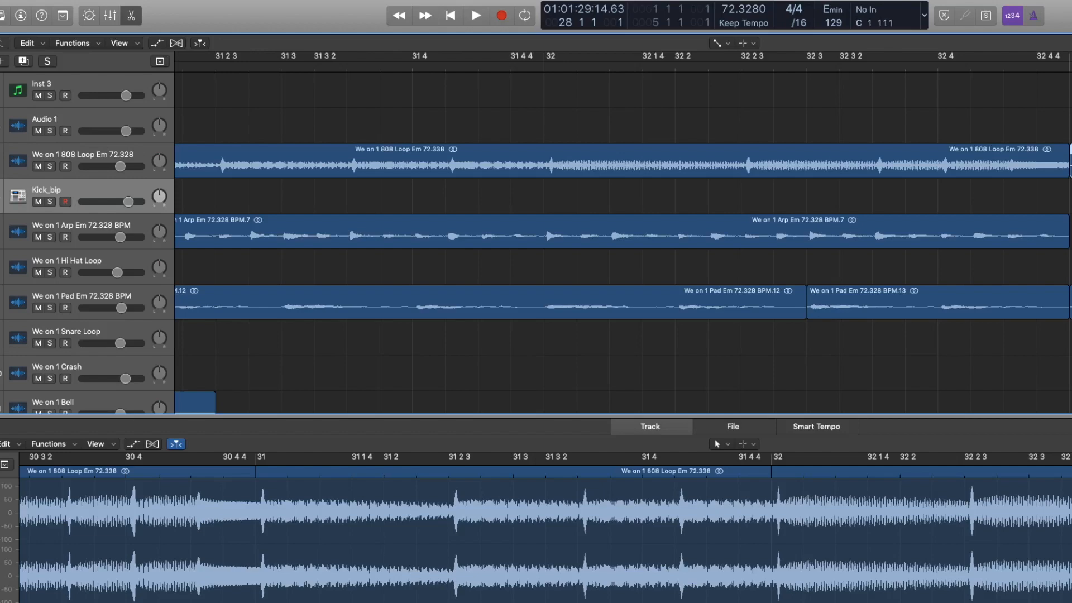
# Play the whole arrangement from bar 1 with all regions and tracks in view.
pyautogui.press('Return')
pyautogui.press('space')
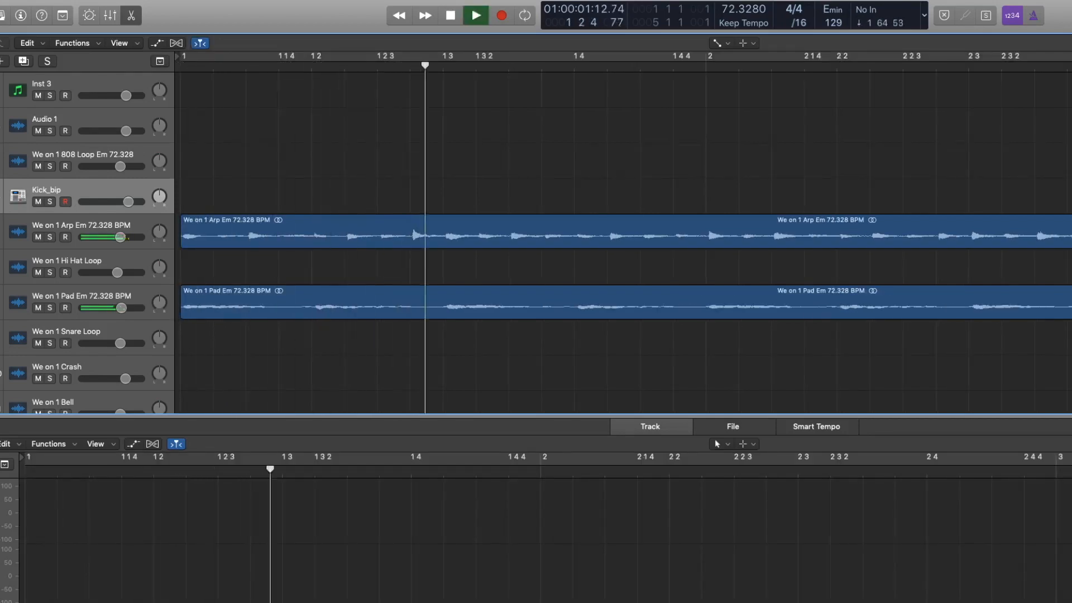
pyautogui.press('super+Left')
pyautogui.press('super+Left')
pyautogui.press('super+Left')
pyautogui.press('super+Left')
pyautogui.press('super+Left')
pyautogui.press('super+Left')
pyautogui.press('super+Left')
pyautogui.press('super+Left')
pyautogui.press('super+Left')
pyautogui.press('super+Left')
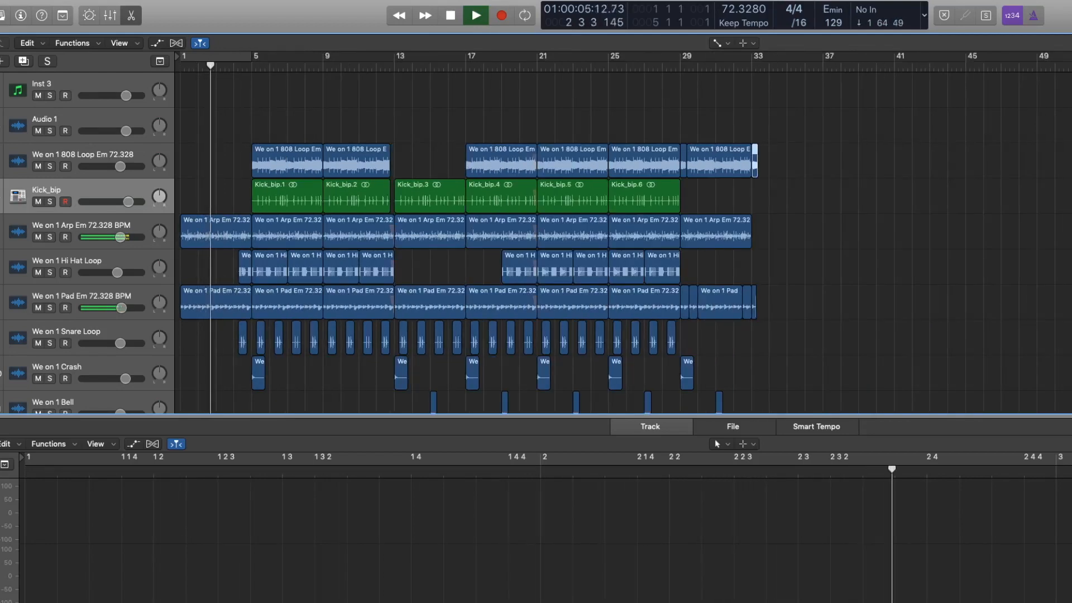
pyautogui.scroll(-2, 466, 243)
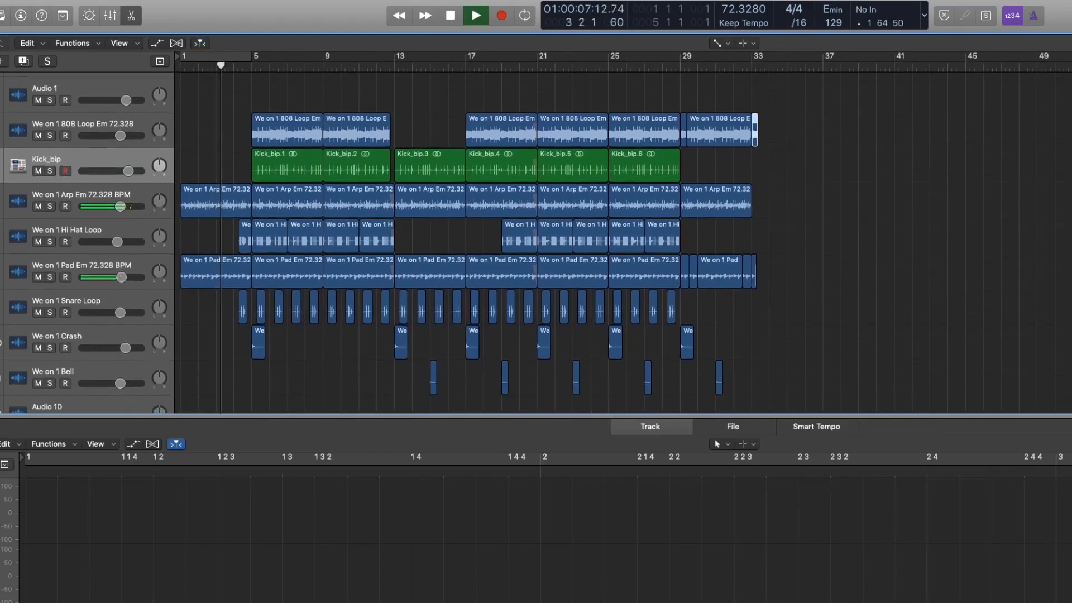
pyautogui.scroll(-3, 467, 242)
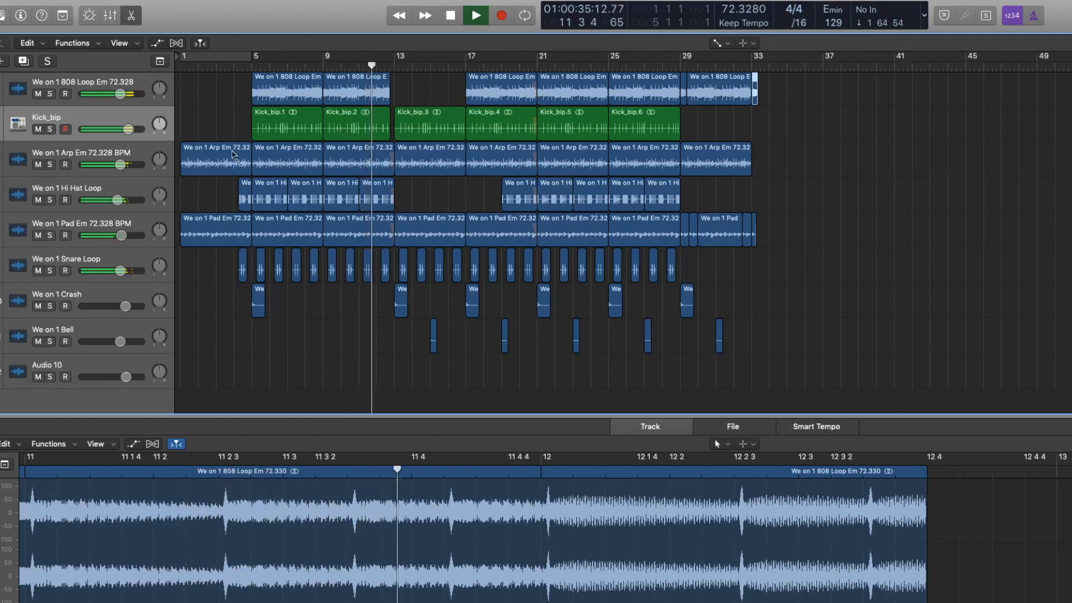
# Insert a stereo Stereo Delay effect on the We on 1 Hi Hat Loop track.
pyautogui.click(119, 191)
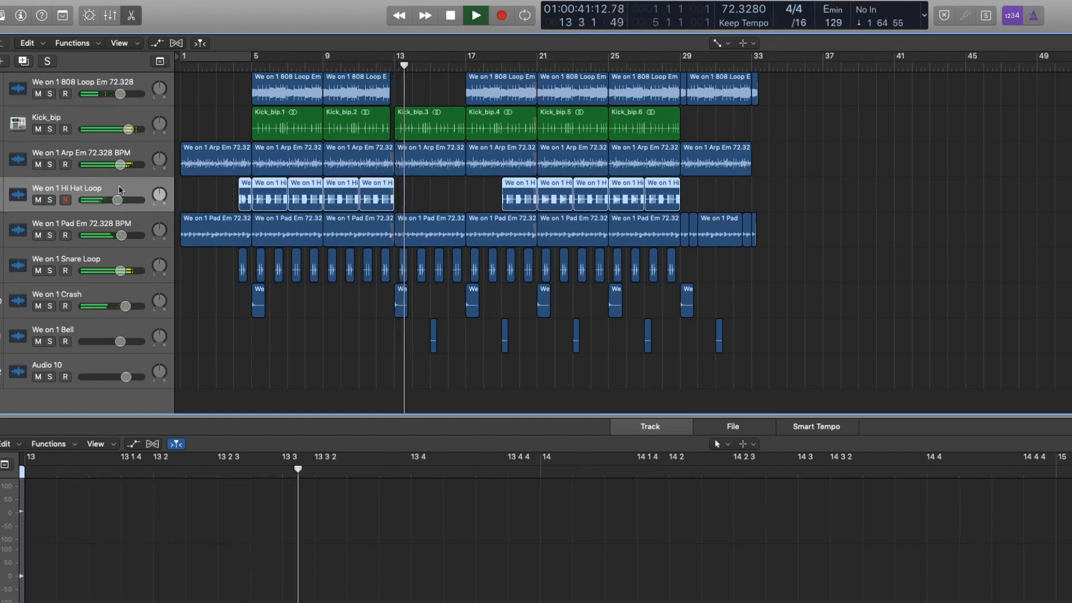
pyautogui.click(20, 16)
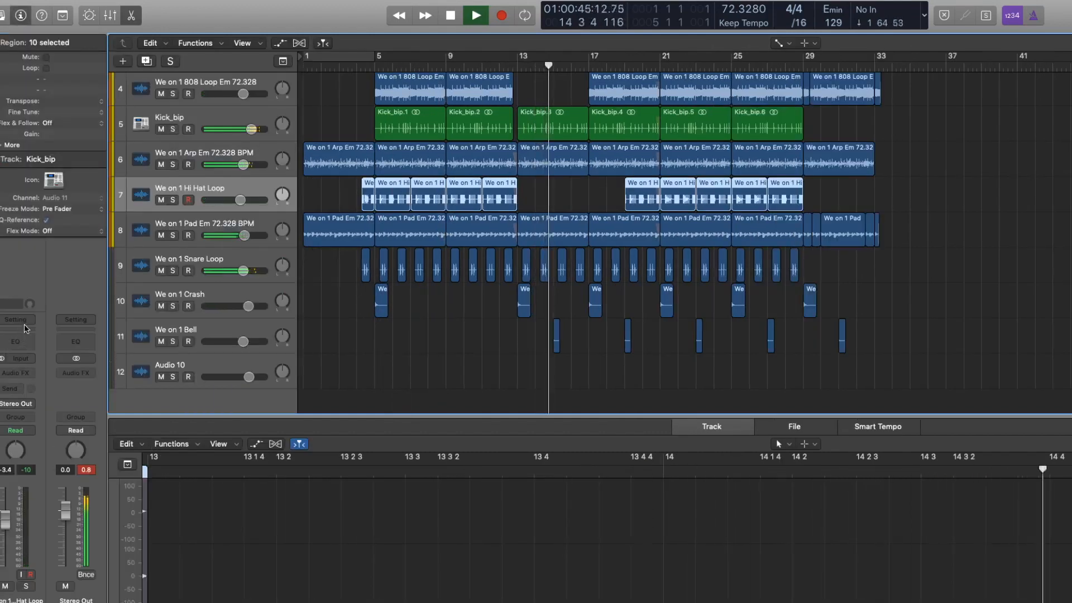
pyautogui.click(32, 372)
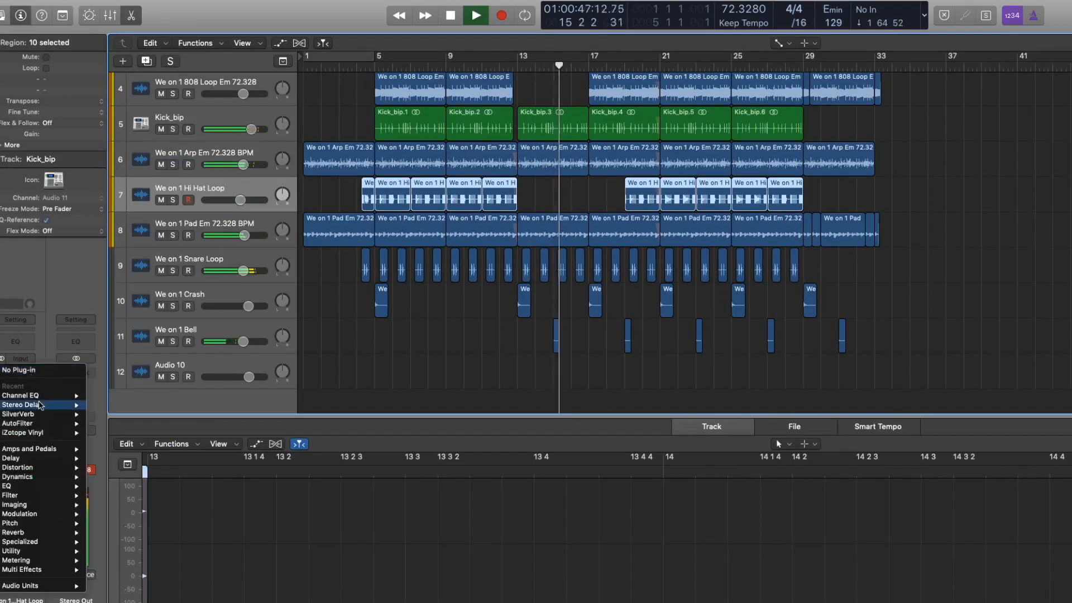
pyautogui.moveTo(34, 458)
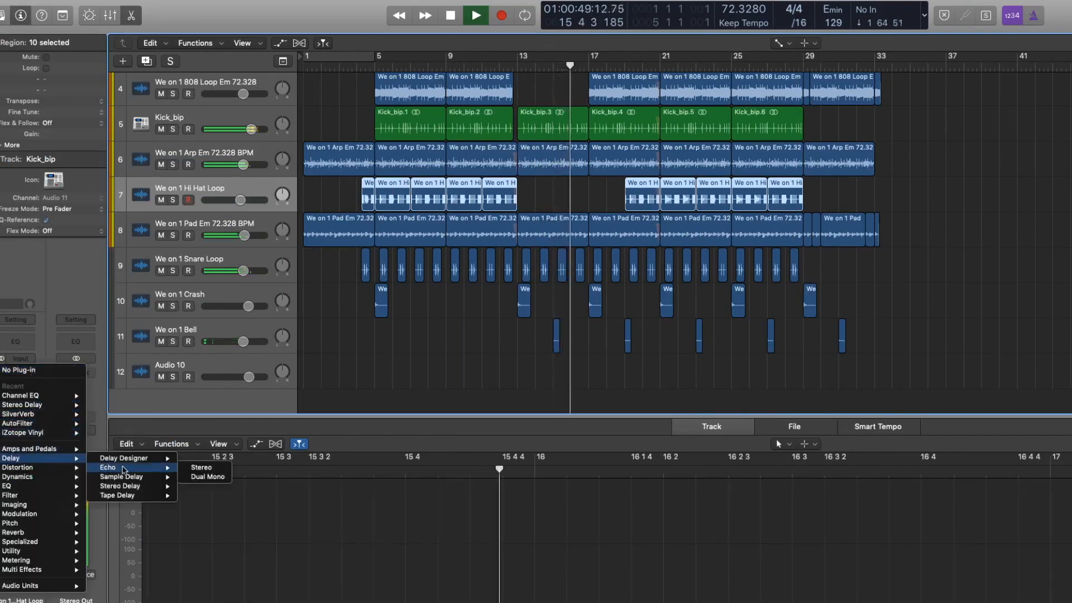
pyautogui.moveTo(131, 486)
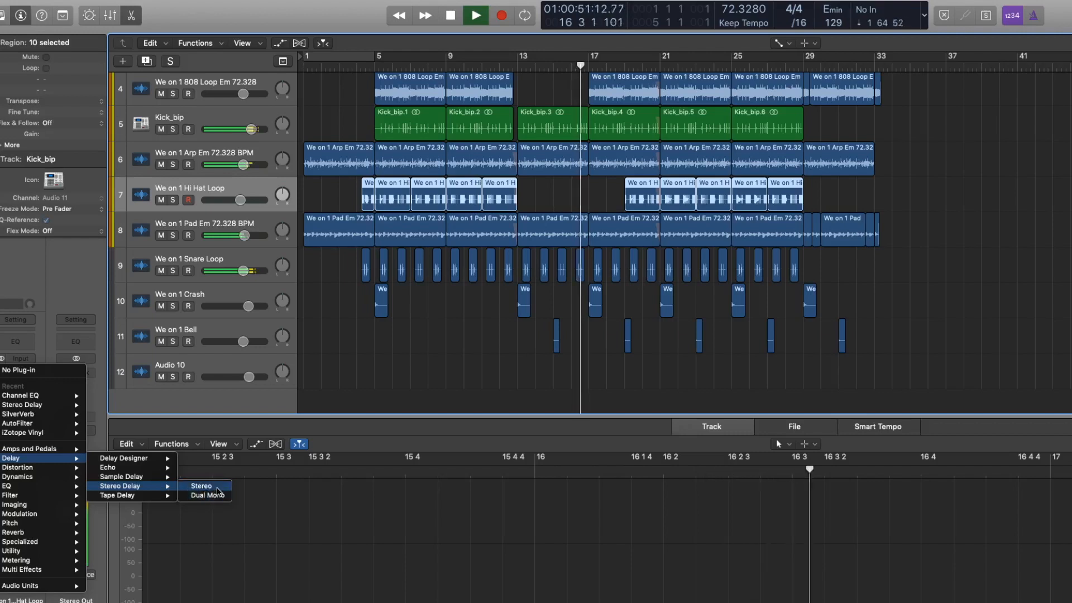
pyautogui.click(218, 486)
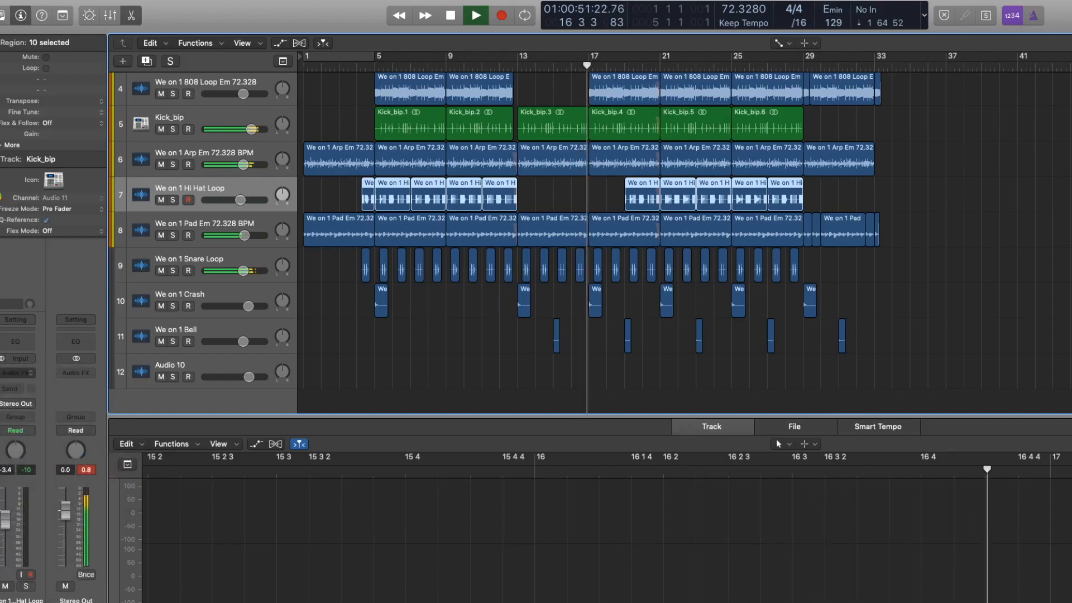
# Load a Stereo Delay preset with a 1/4 right delay, 10% right feedback and 10% output mix, and close the plug-in window.
pyautogui.click(8, 22)
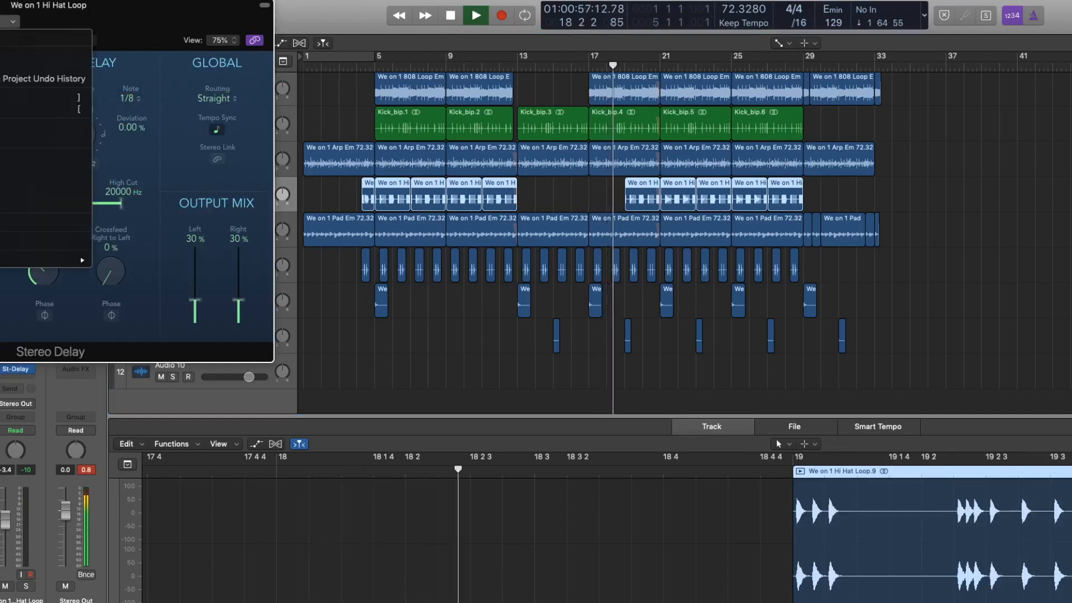
pyautogui.click(17, 241)
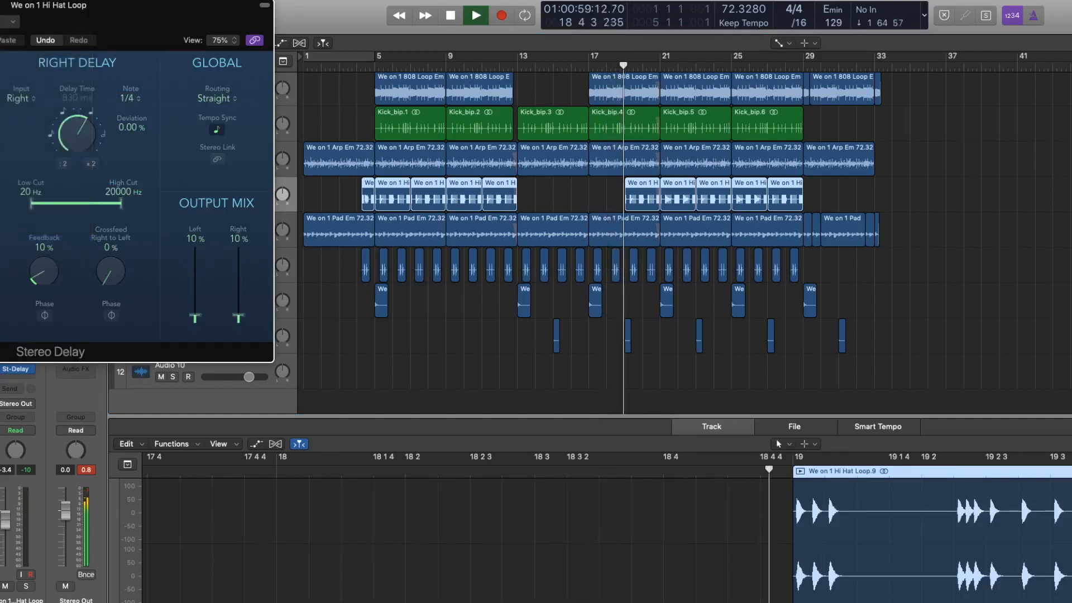
pyautogui.press('super+w')
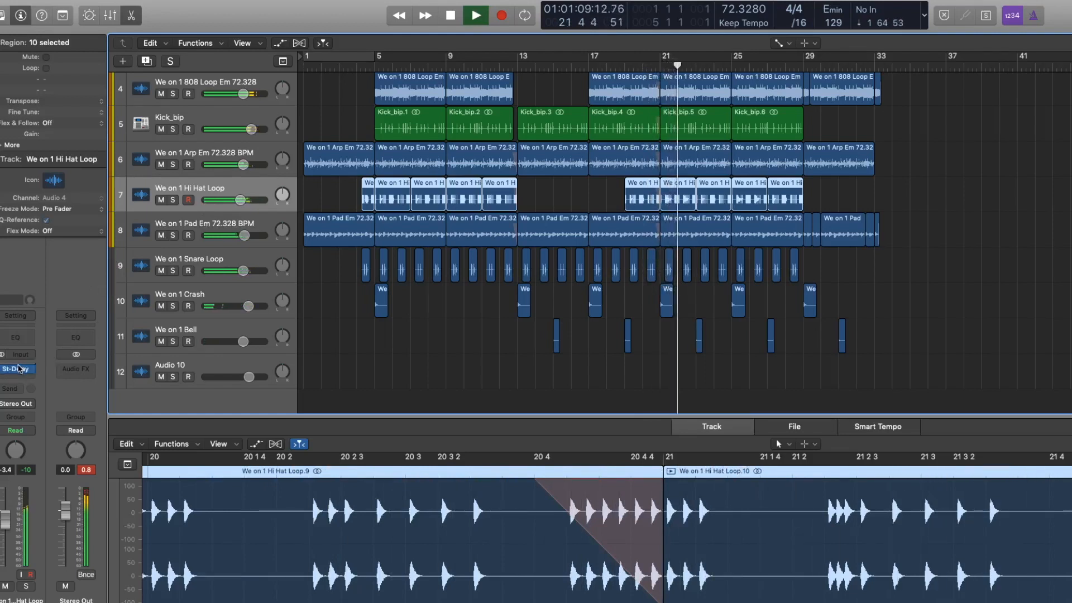
# Replace the Stereo Delay on the We on 1 Hi Hat Loop track with SilverVerb, set its wet output to 13%, and close the plug-in window.
pyautogui.click(31, 370)
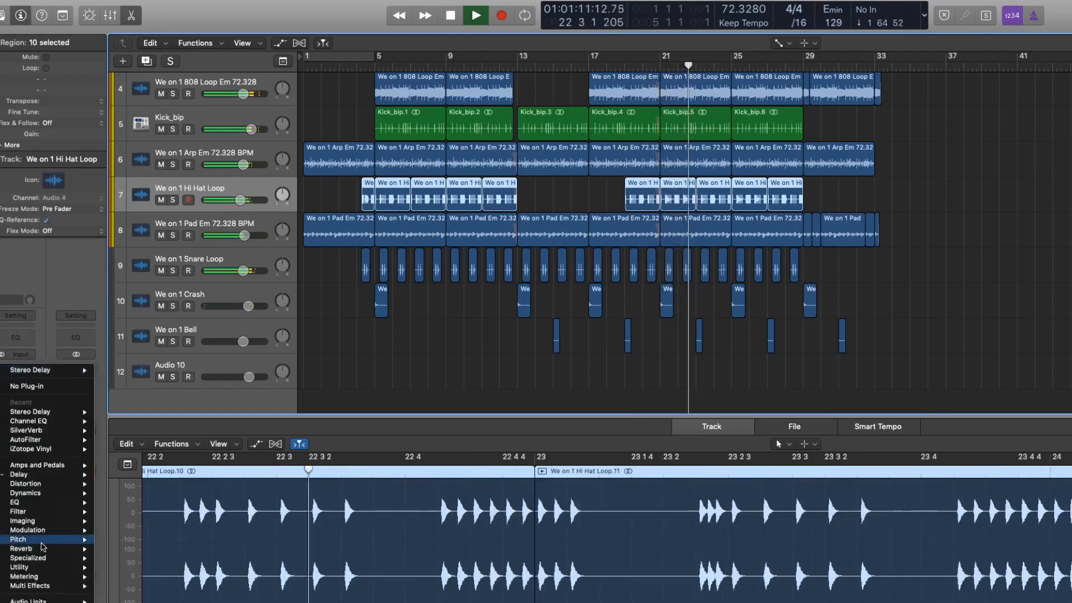
pyautogui.moveTo(56, 553)
pyautogui.moveTo(140, 559)
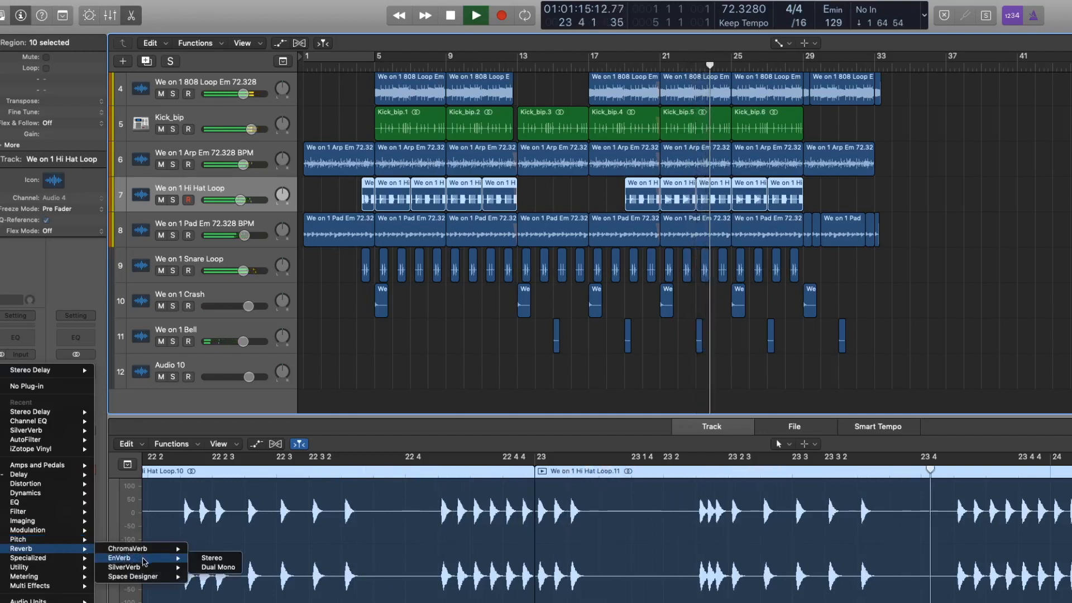
pyautogui.click(144, 569)
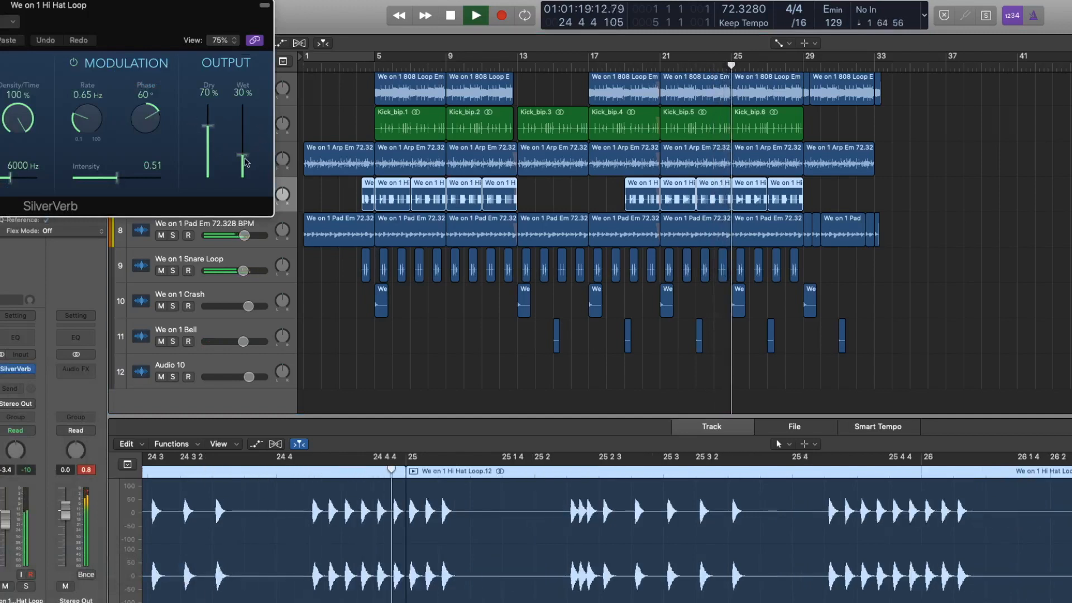
pyautogui.moveTo(243, 156); pyautogui.dragTo(247, 174)
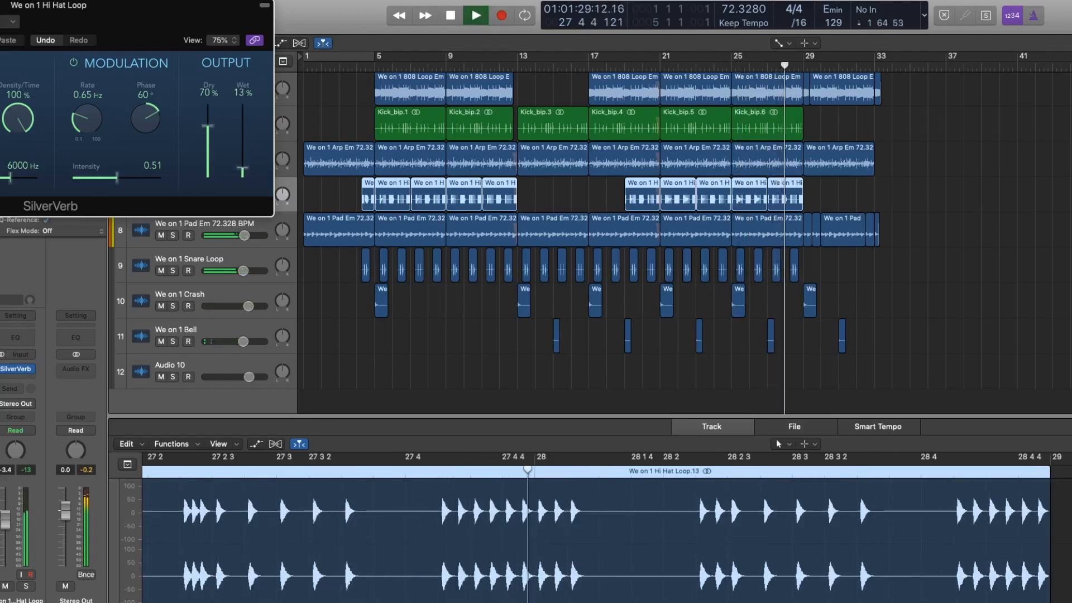
pyautogui.press('super+w')
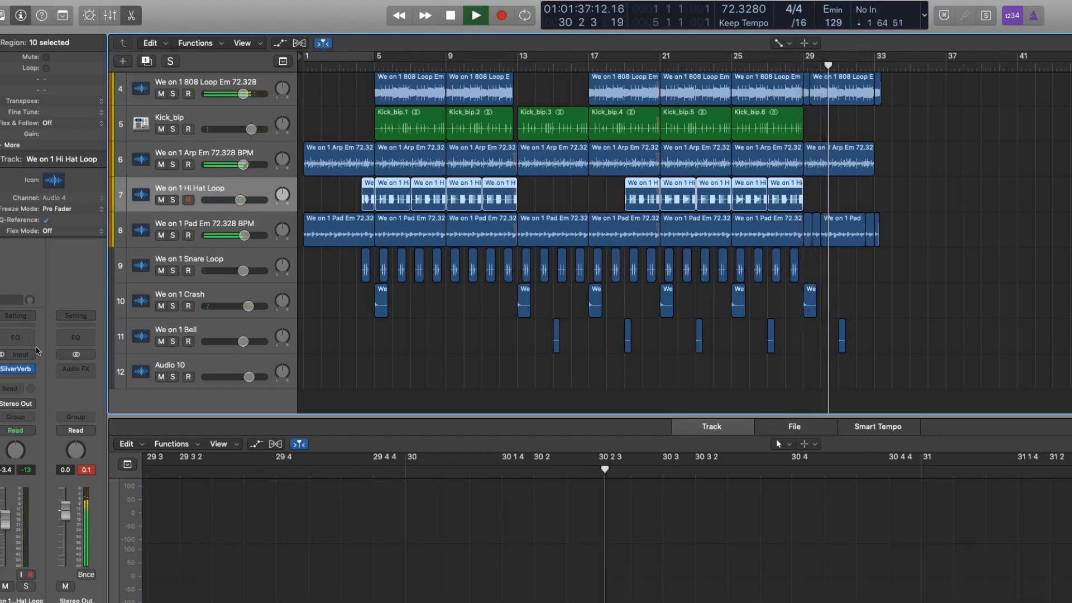
# Insert a stereo SilverVerb effect on the We on 1 Snare Loop track and close its plug-in window with the default settings.
pyautogui.click(210, 259)
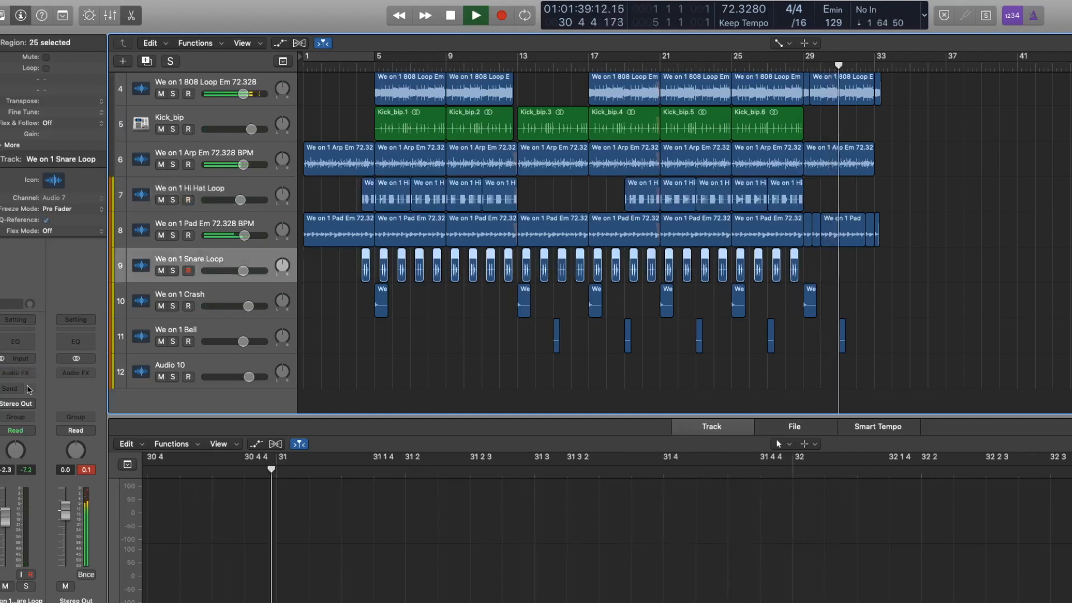
pyautogui.click(16, 373)
pyautogui.moveTo(56, 395)
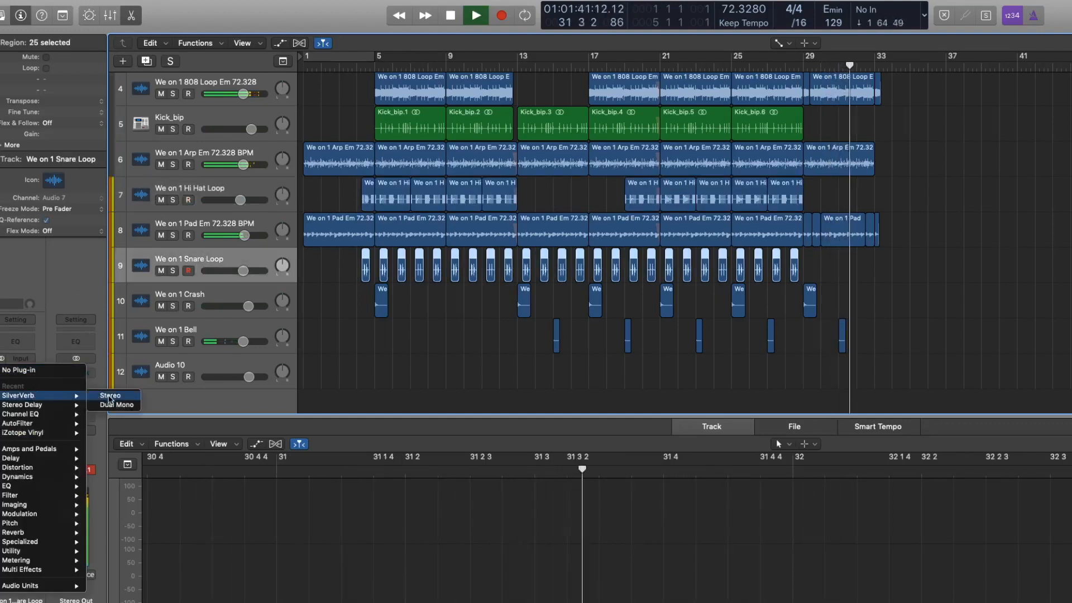
pyautogui.click(110, 396)
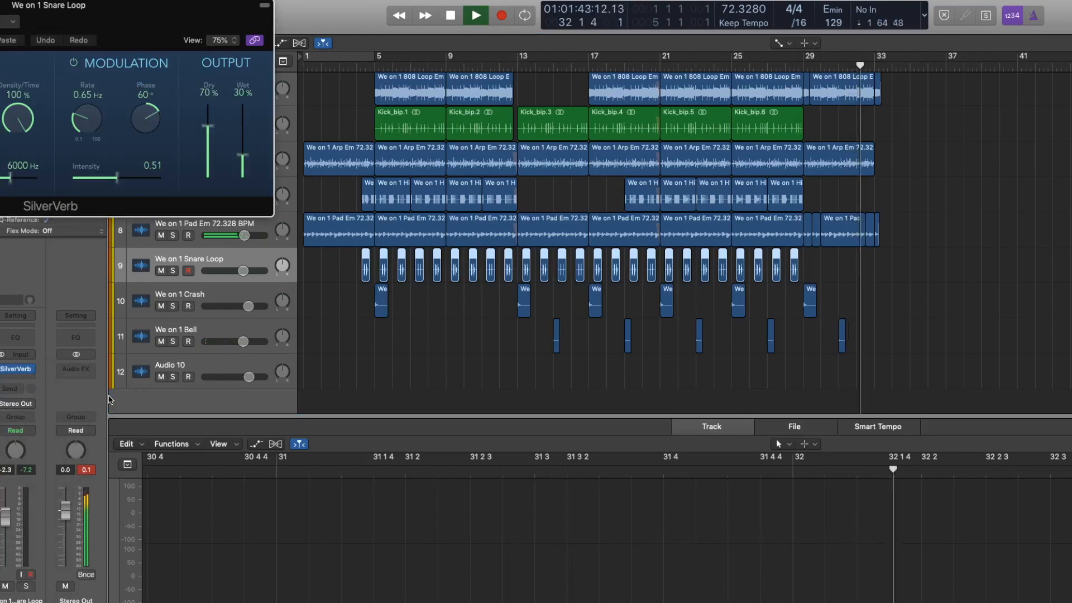
pyautogui.click(0, 5)
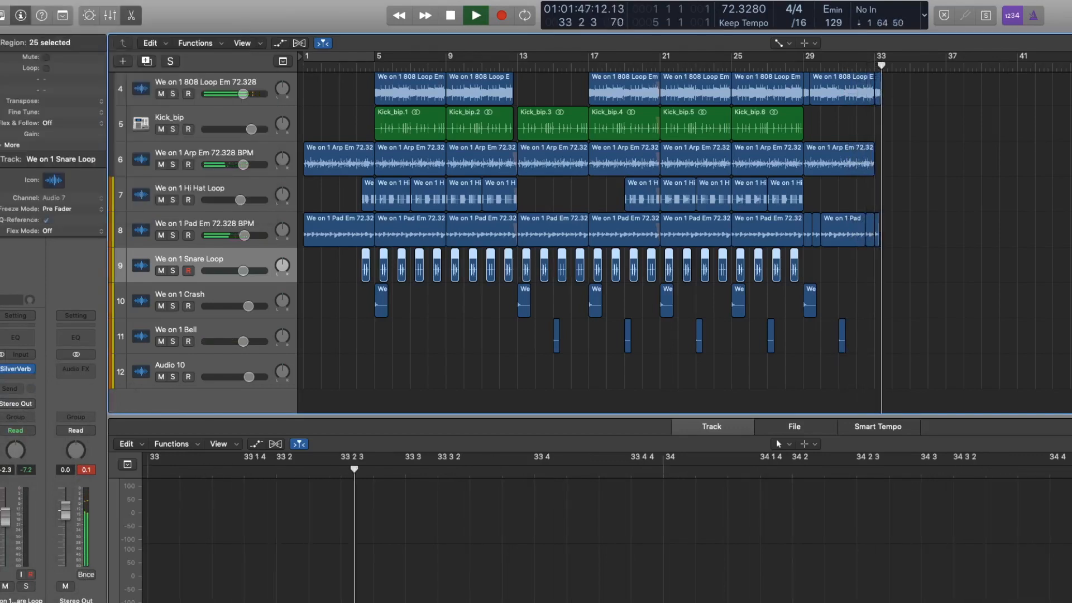
# Stop playback and place the playhead at bar 13 with the 808 to Audio 10 tracks in view.
pyautogui.click(446, 16)
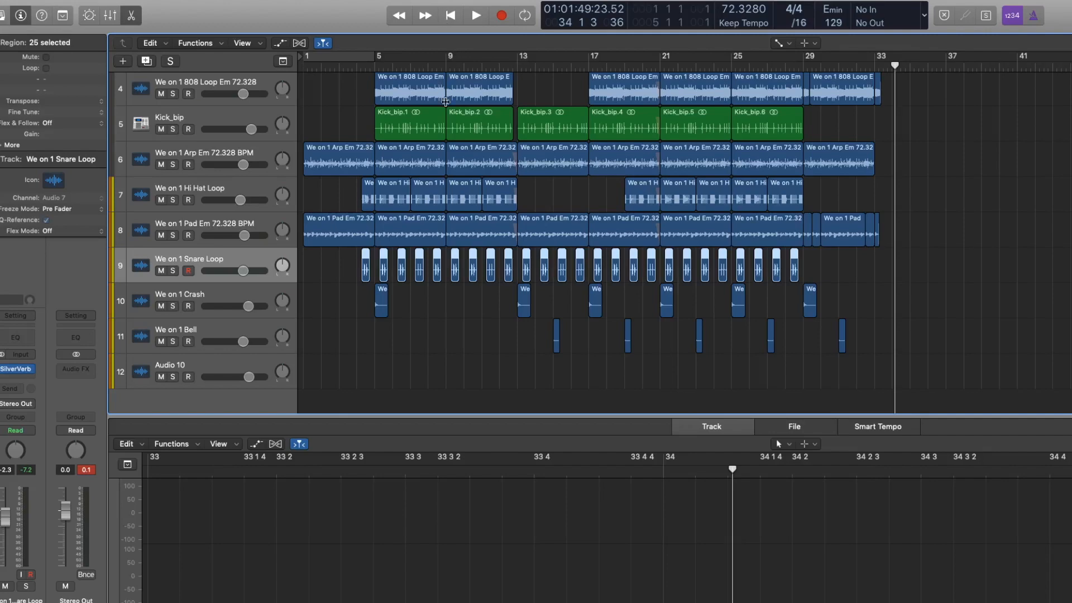
pyautogui.scroll(4, 446, 109)
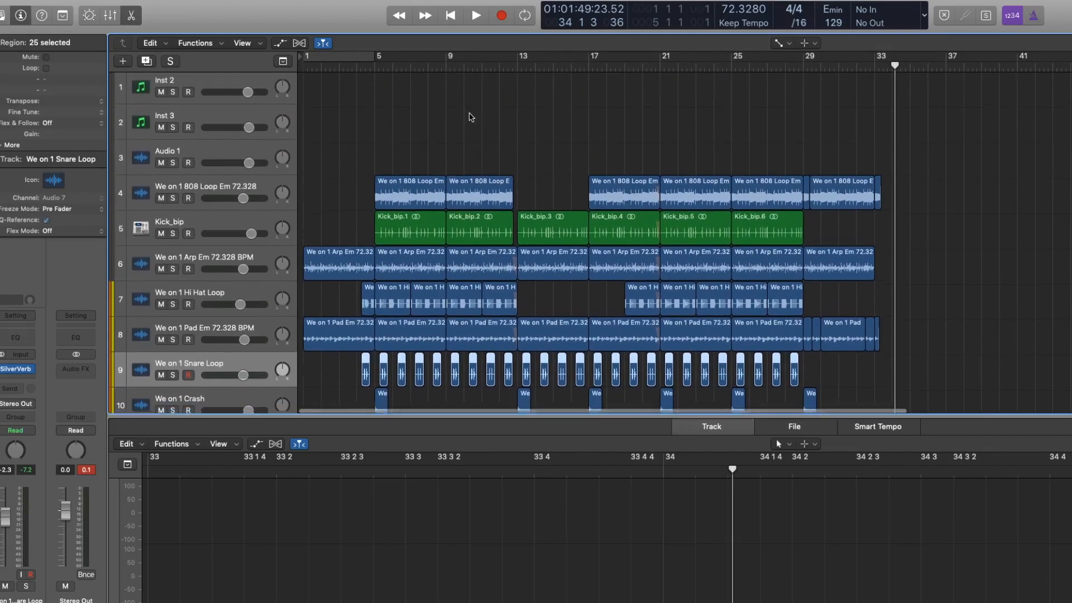
pyautogui.scroll(-3, 471, 117)
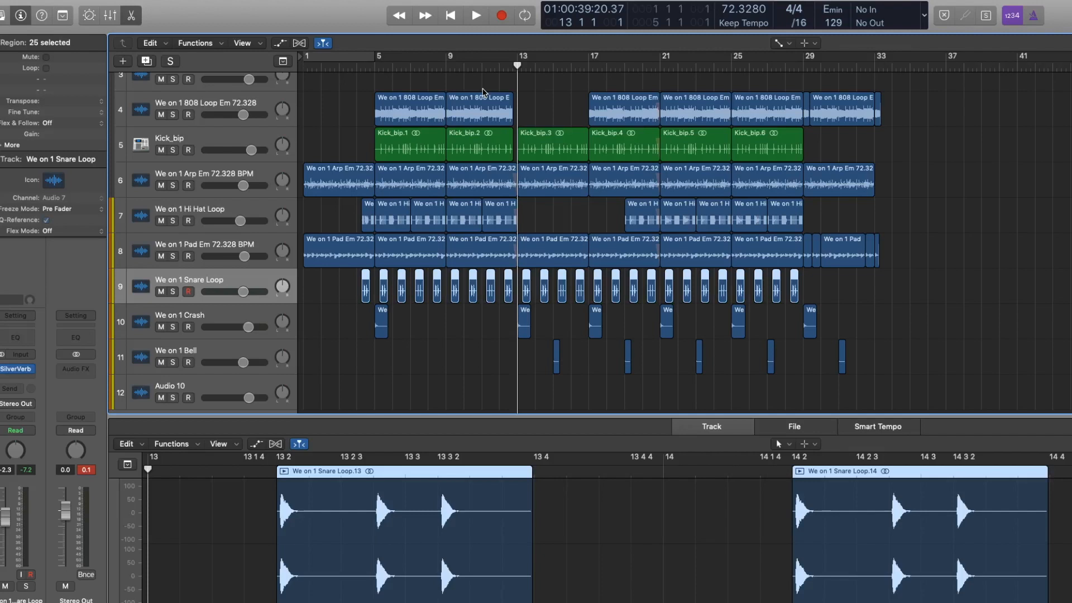